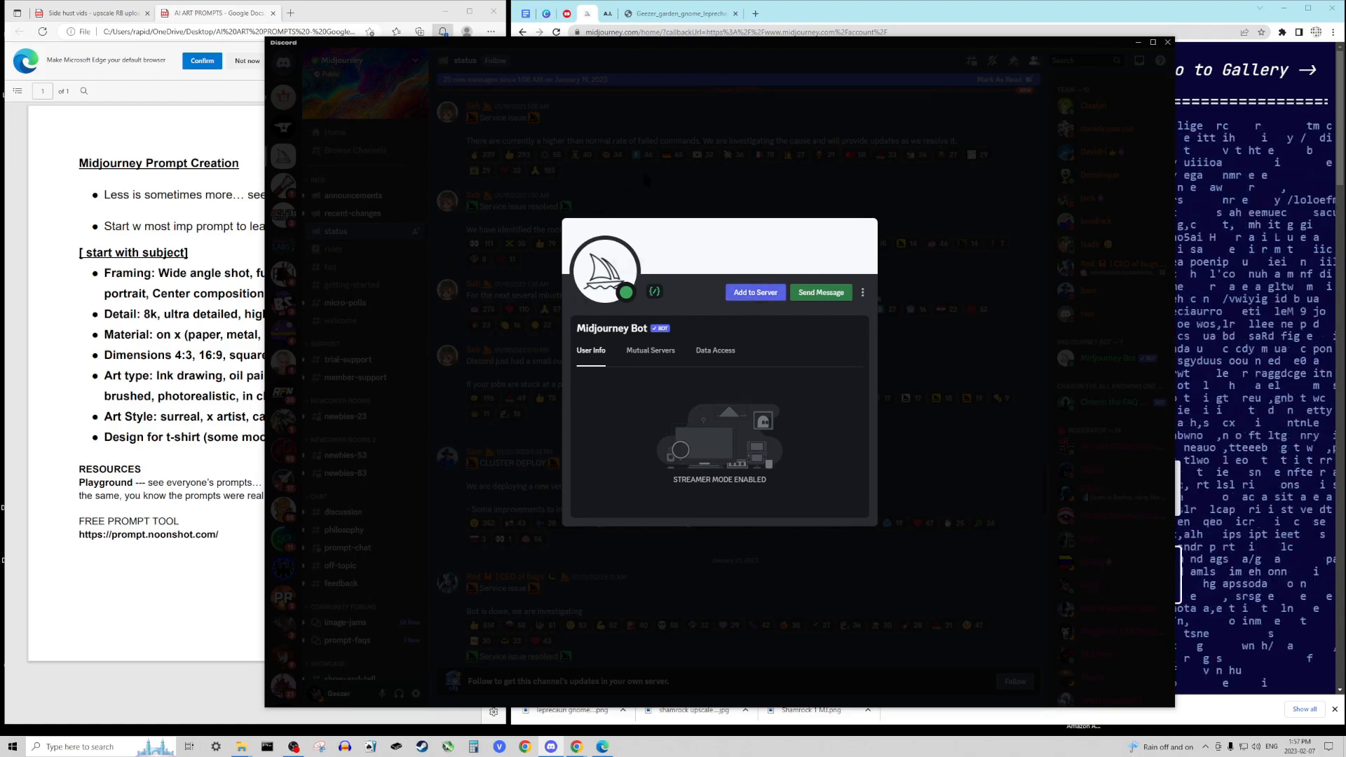
Leave the Midjourney Bot profile, open the personal server's midjourney-test channel, and start an /imagine prompt there
left_click(659, 125)
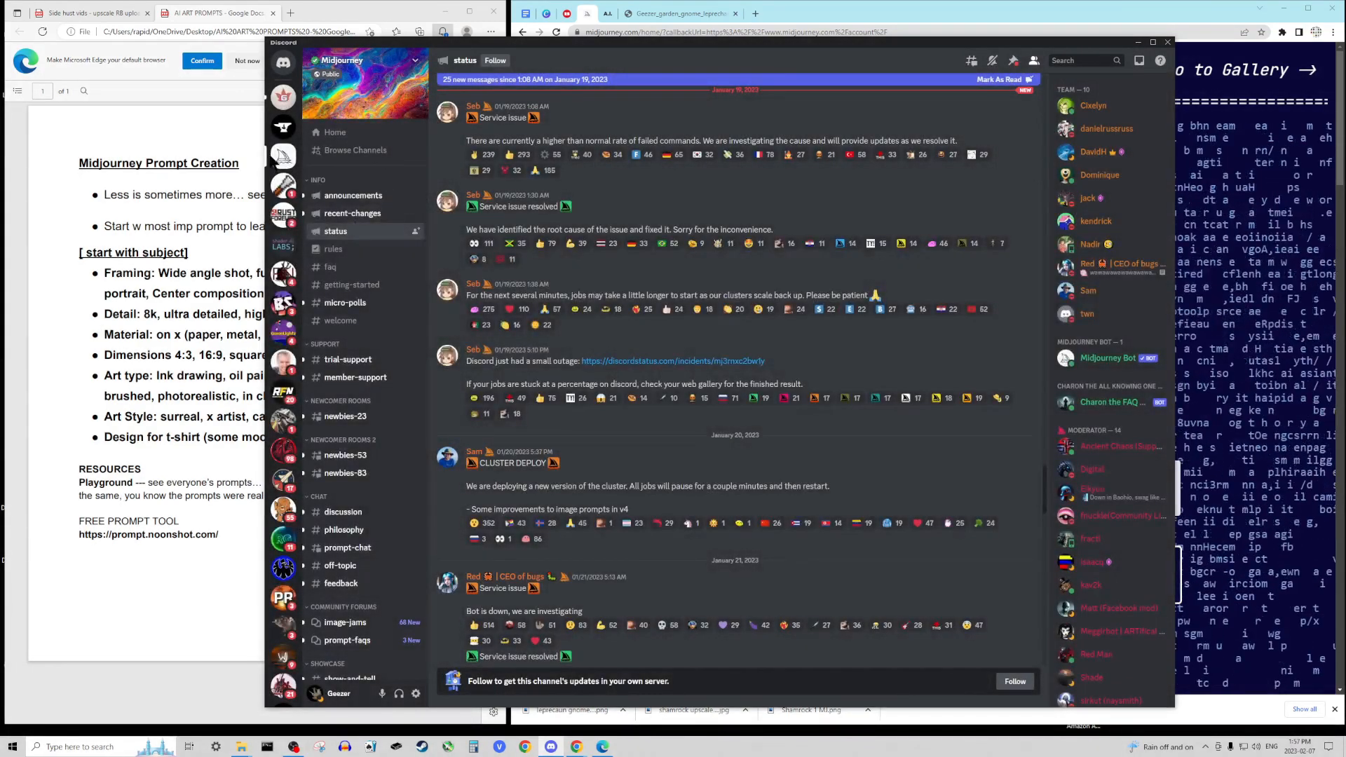
left_click(284, 99)
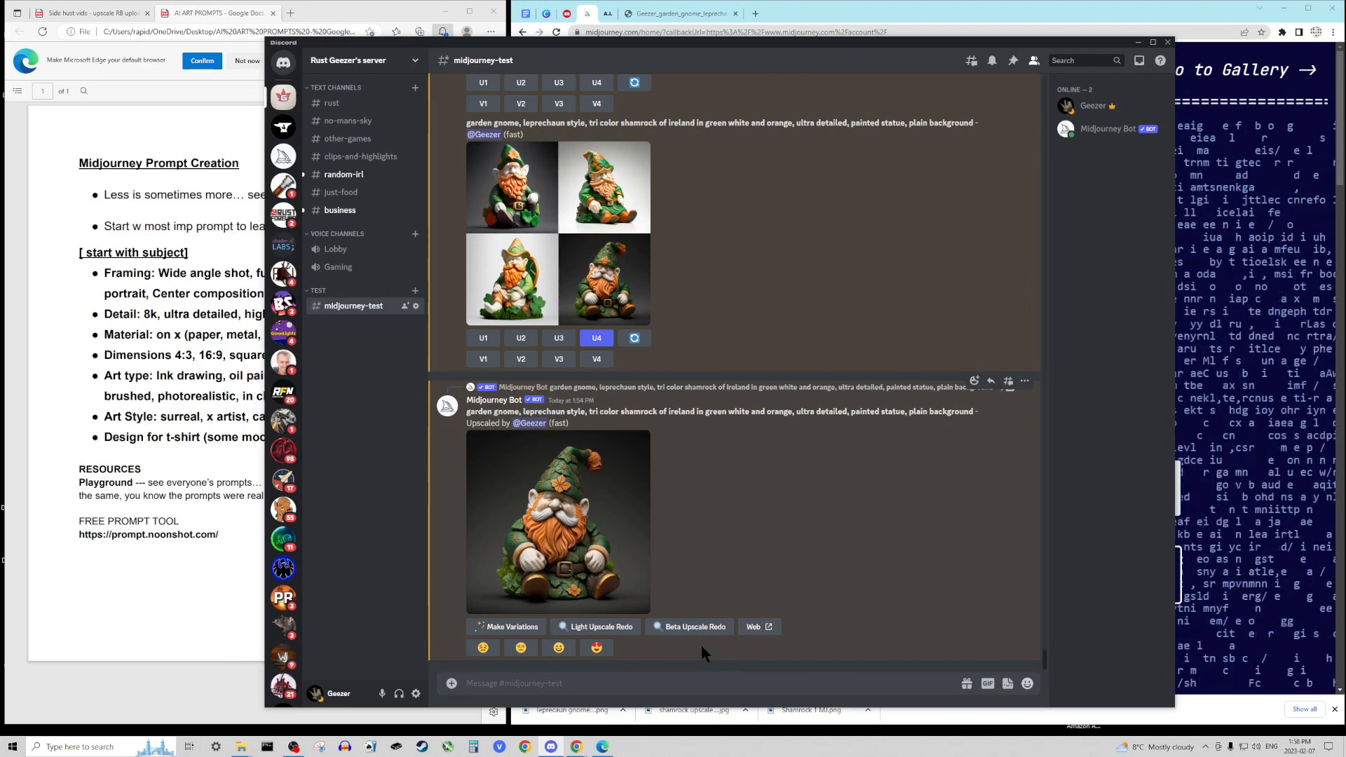
type("/image")
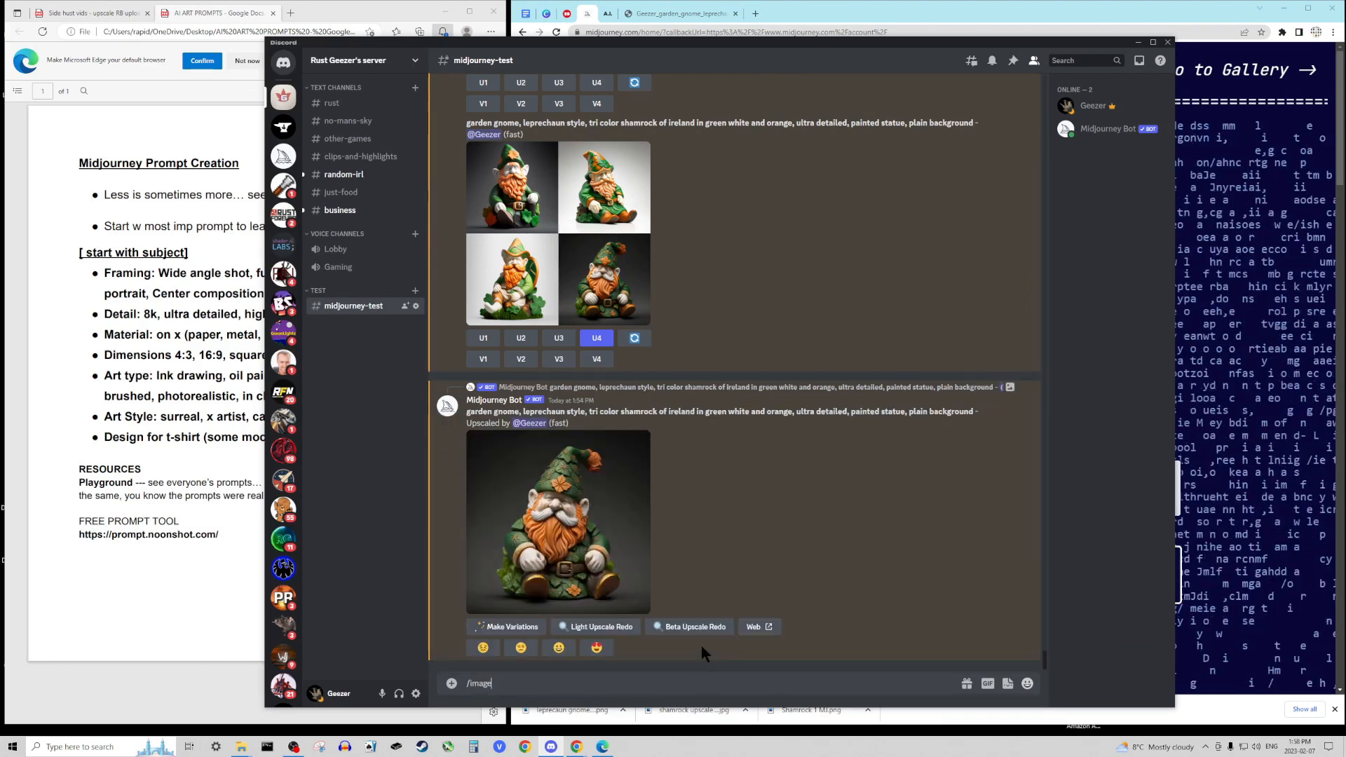
left_click(703, 652)
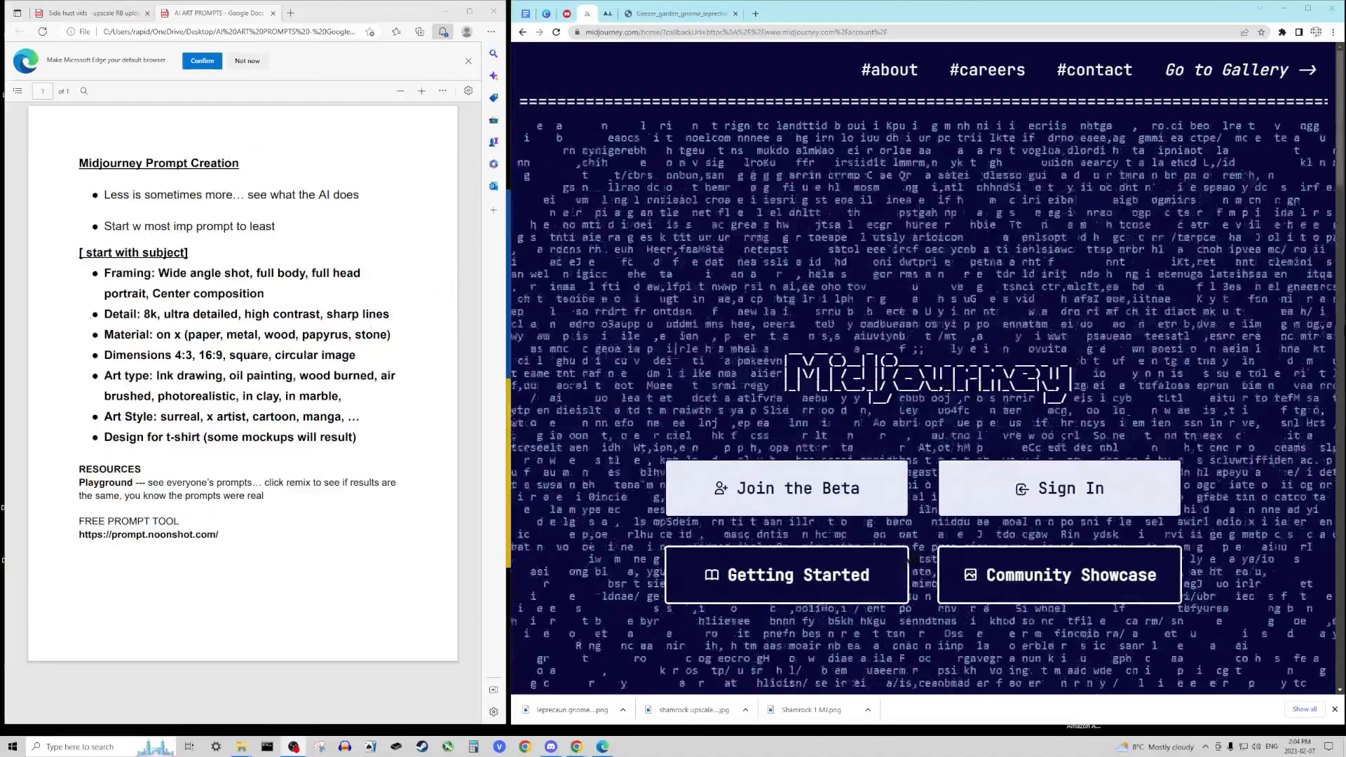
Bring up the "CREATE AND SELL AI ART" outline and highlight its "Make variations" line
left_click(110, 12)
left_click(351, 309)
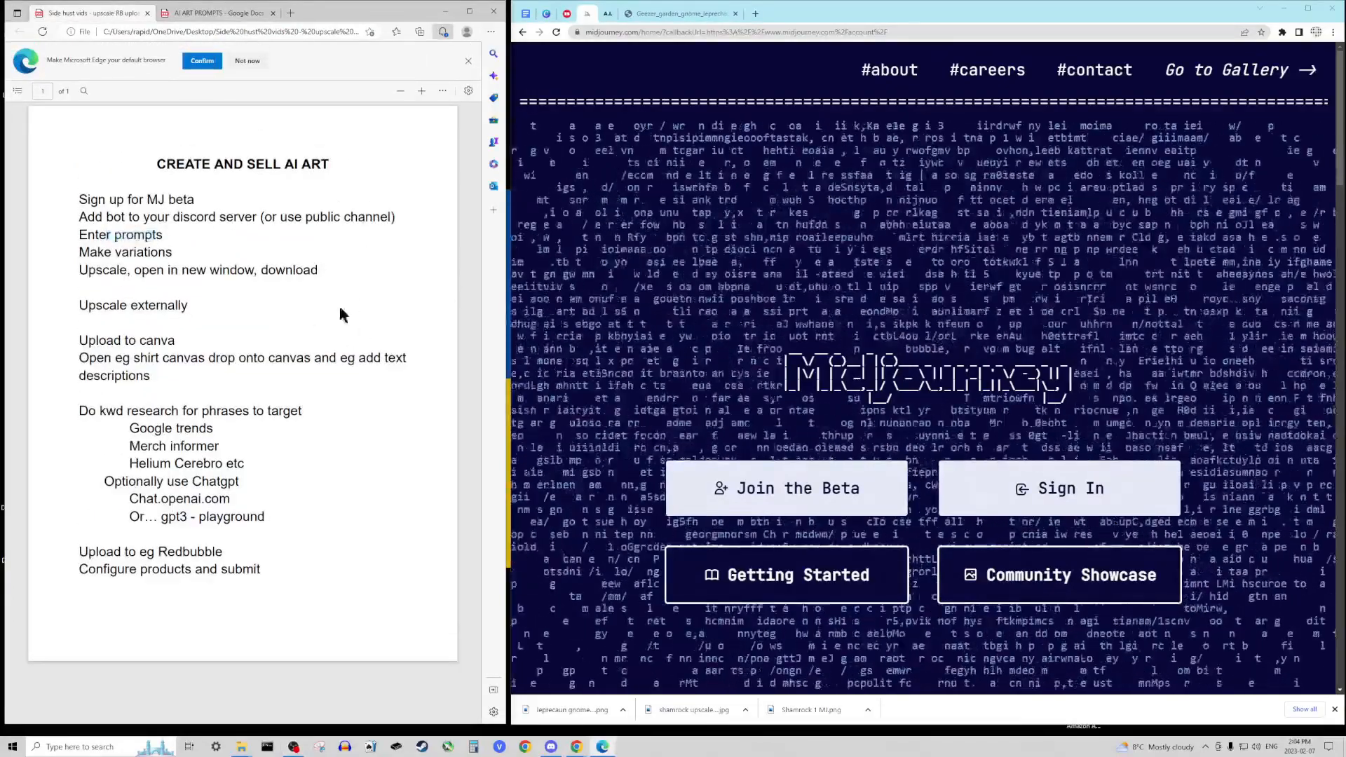
left_click_drag(80, 251, 171, 253)
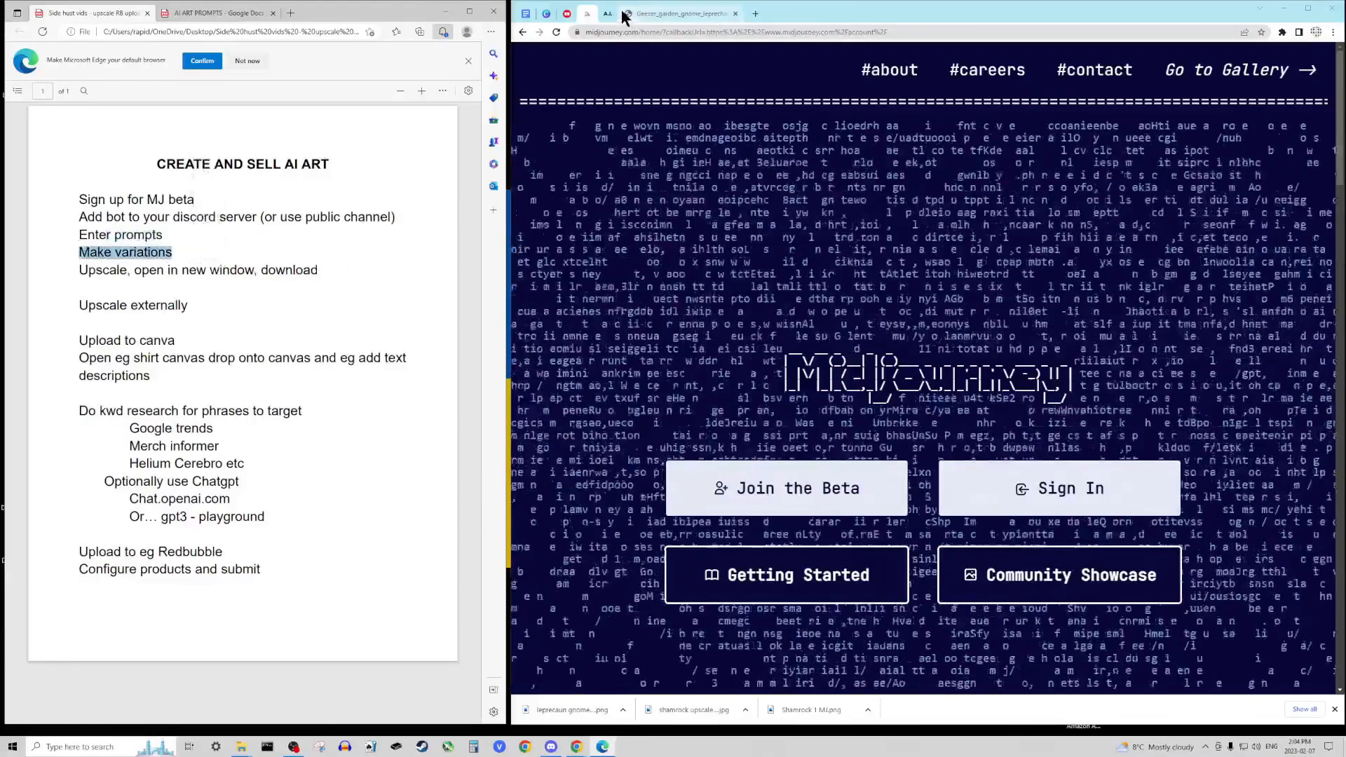
Switch to Discord and look back through the channel history to the leprechaun bouquet and shamrock t-shirt prompt results
left_click(551, 746)
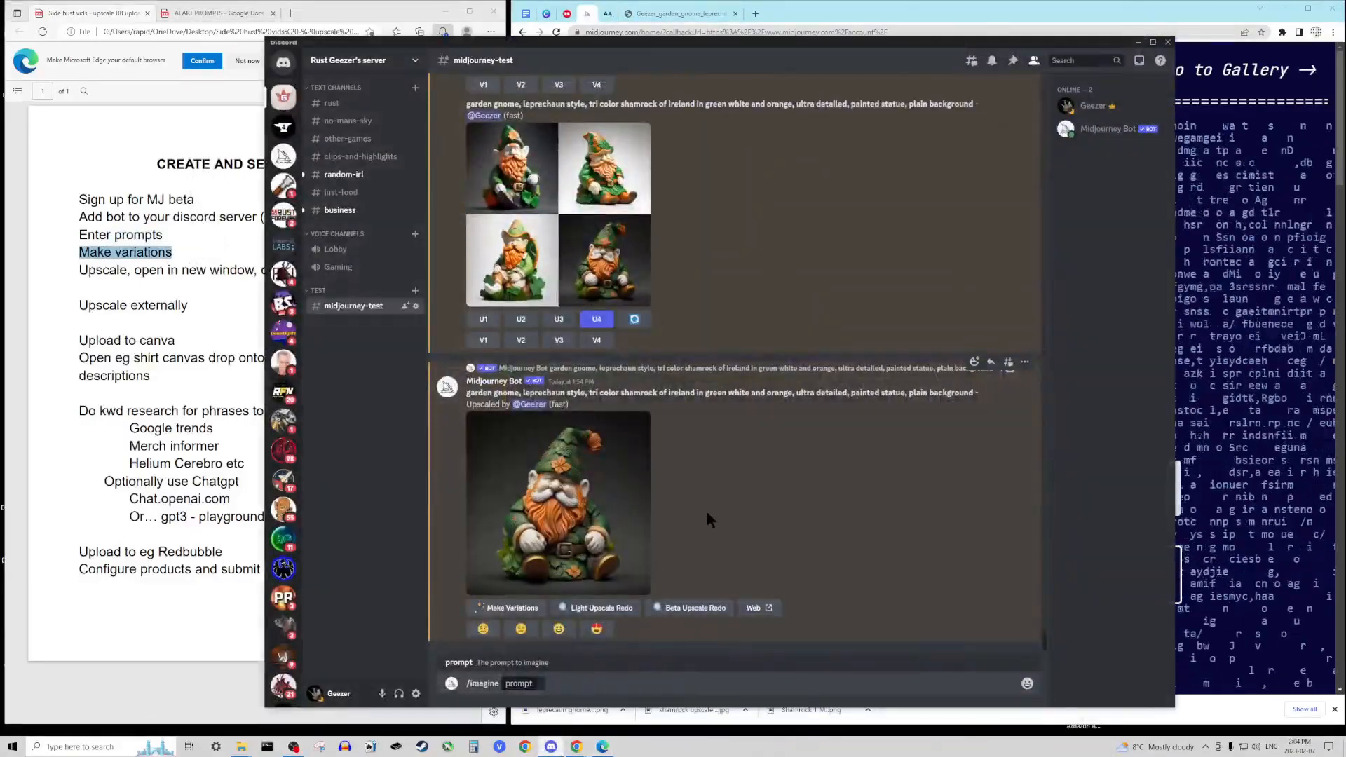
scroll(711, 512, "up", 6)
scroll(722, 466, "up", 9)
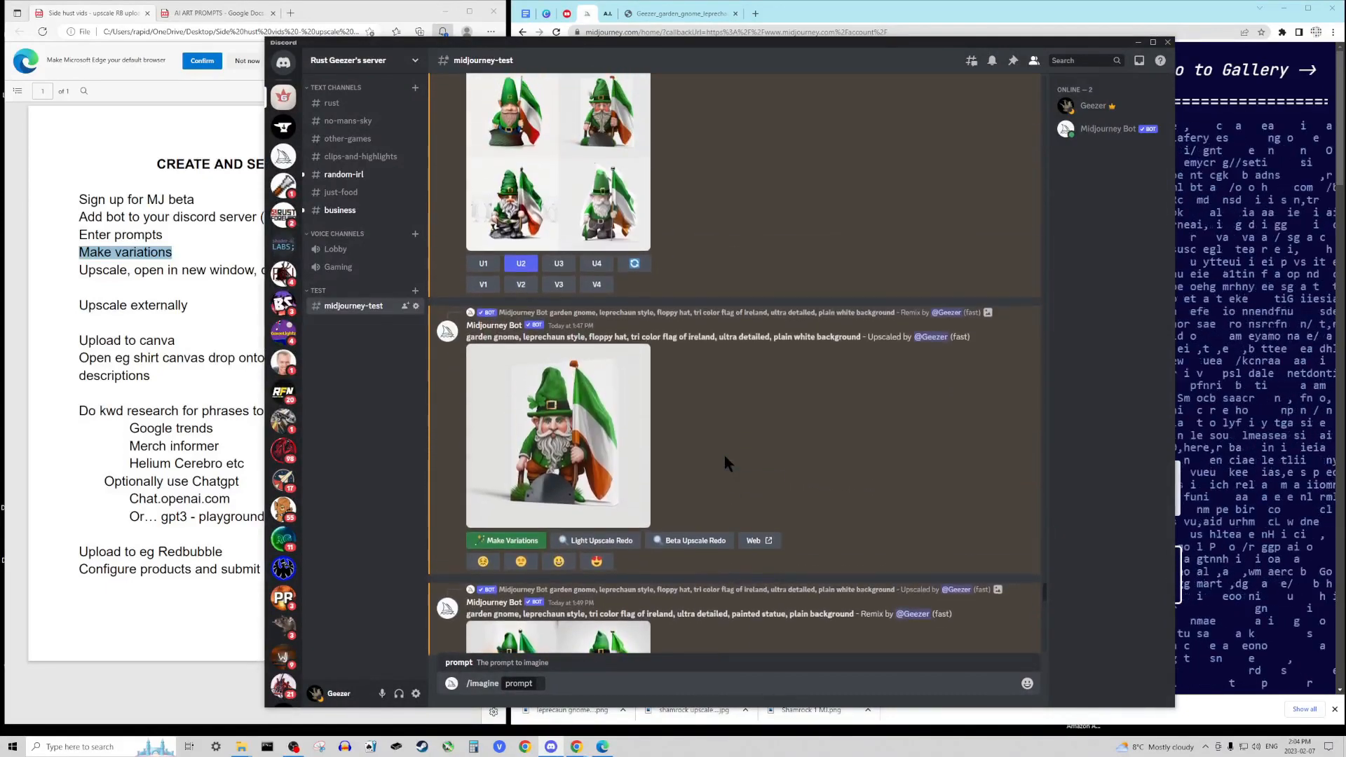
scroll(724, 454, "up", 6)
scroll(725, 453, "up", 10)
scroll(725, 454, "up", 5)
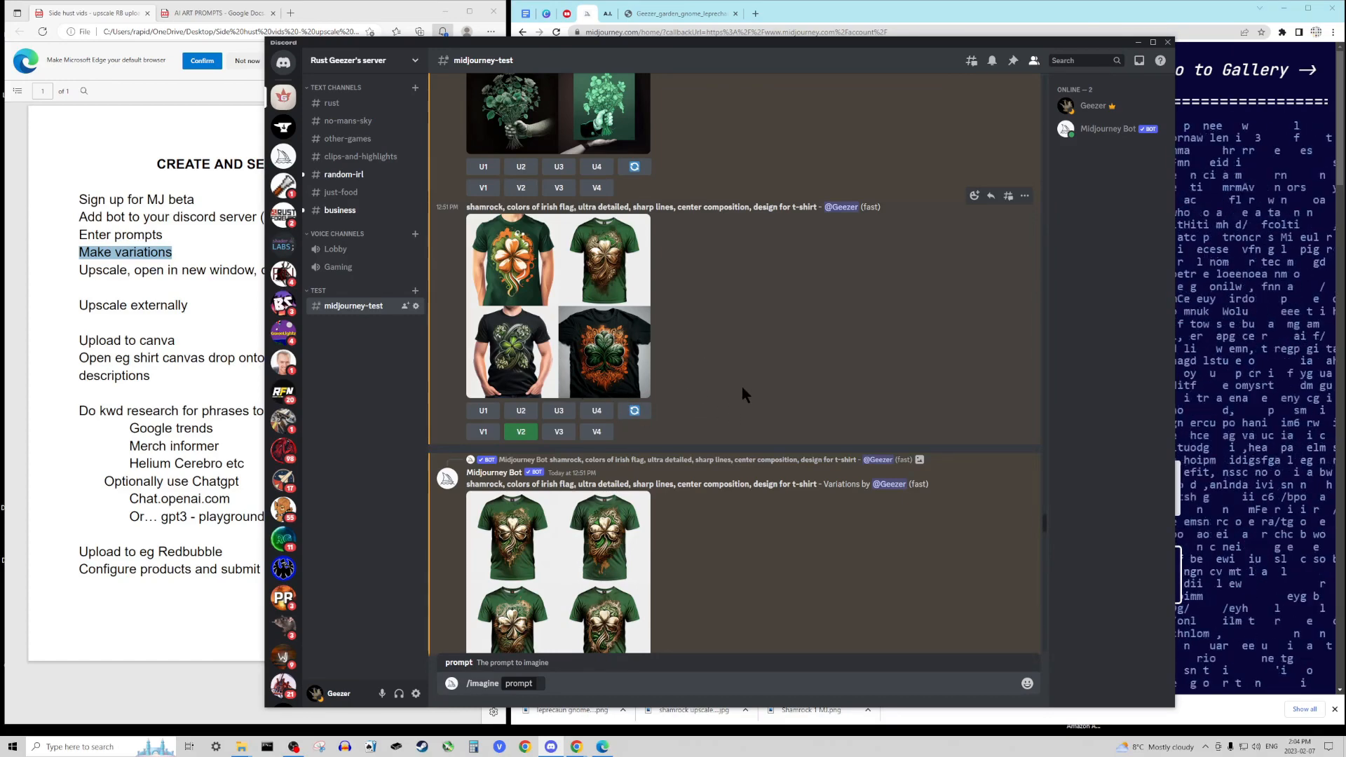
scroll(741, 385, "up", 3)
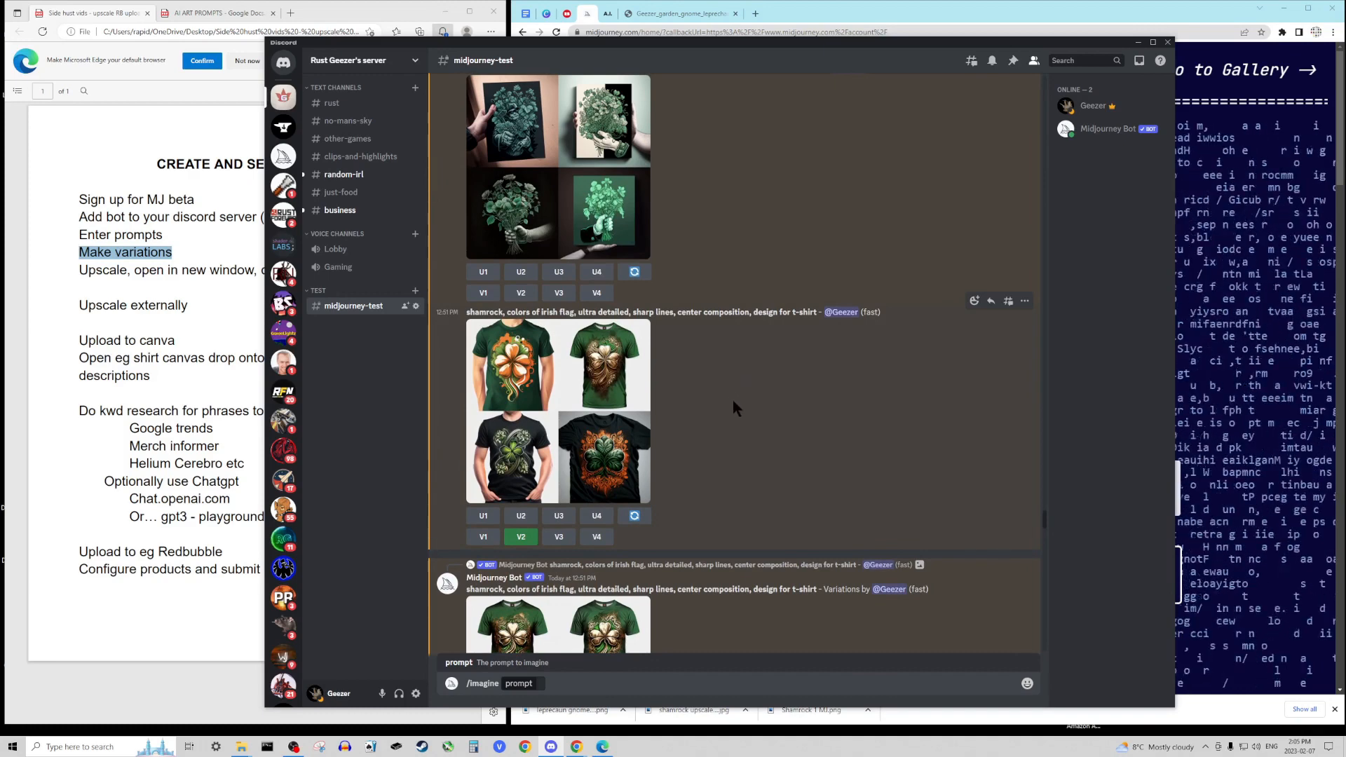
scroll(733, 398, "up", 2)
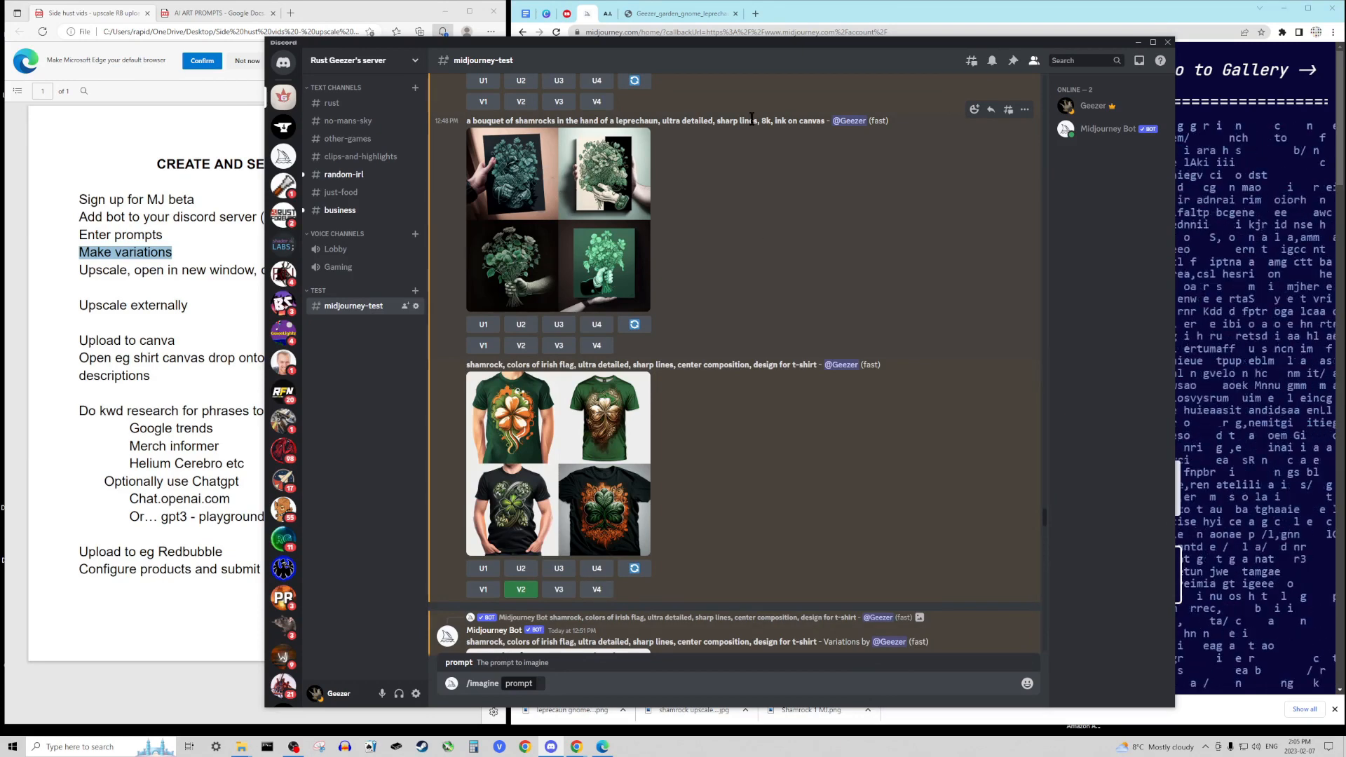
Examine the shamrock t-shirt variations, followed by the Irish tri-color shamrock variations and their upscaled image
scroll(631, 490, "down", 3)
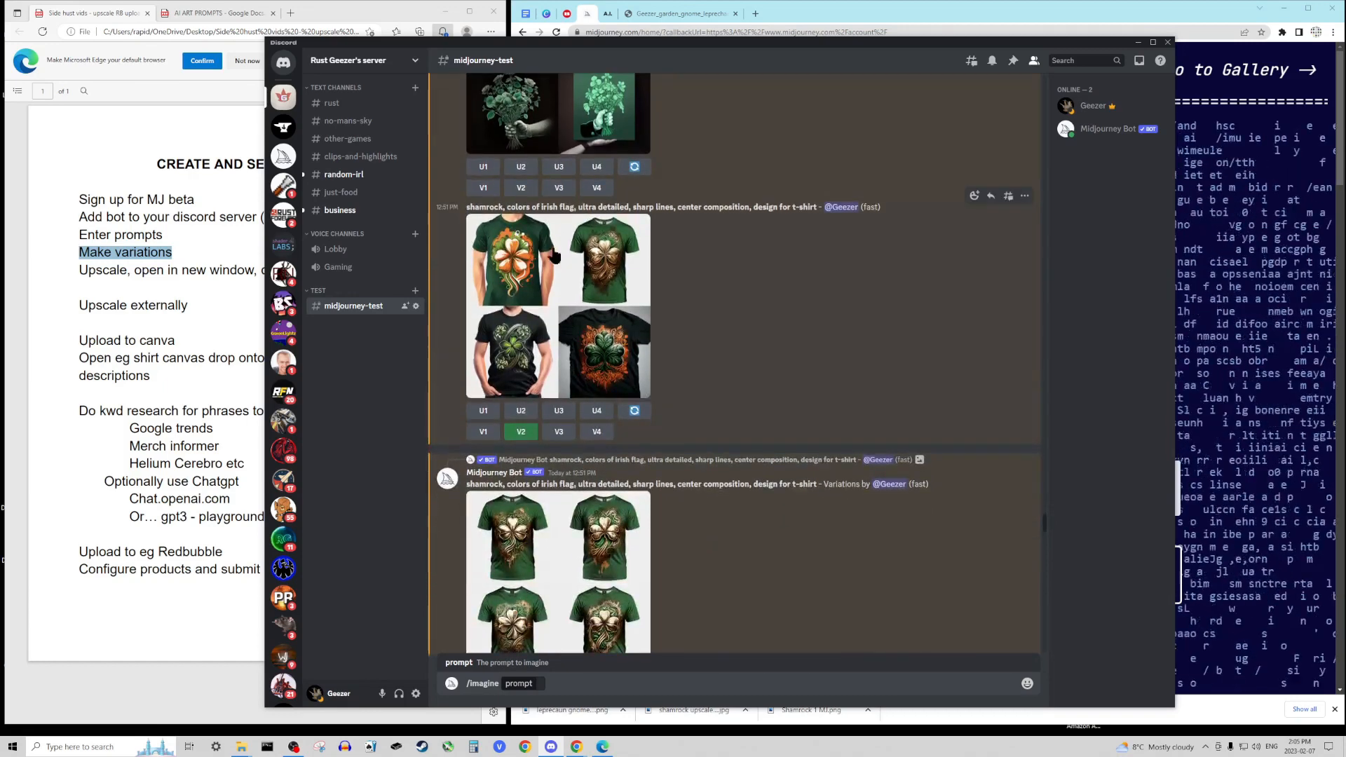
scroll(652, 516, "down", 3)
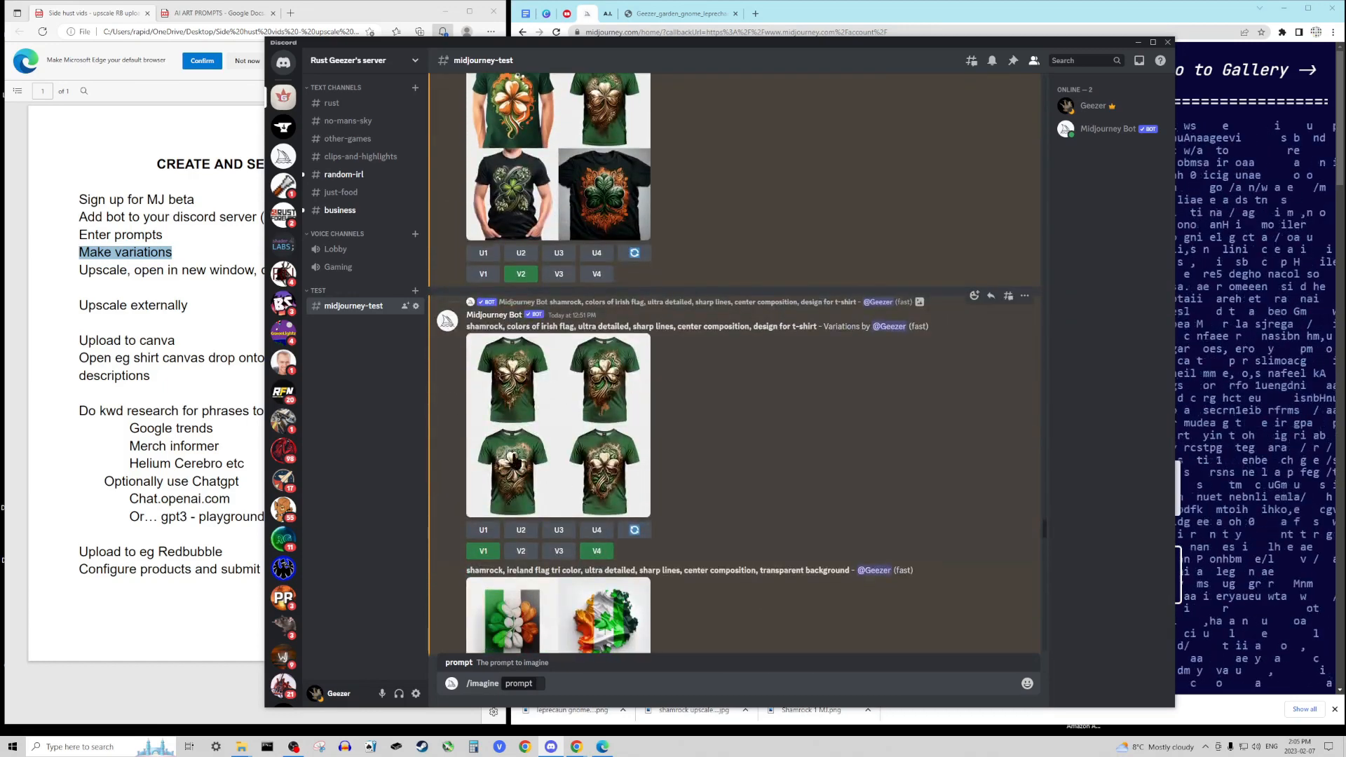
scroll(538, 484, "down", 8)
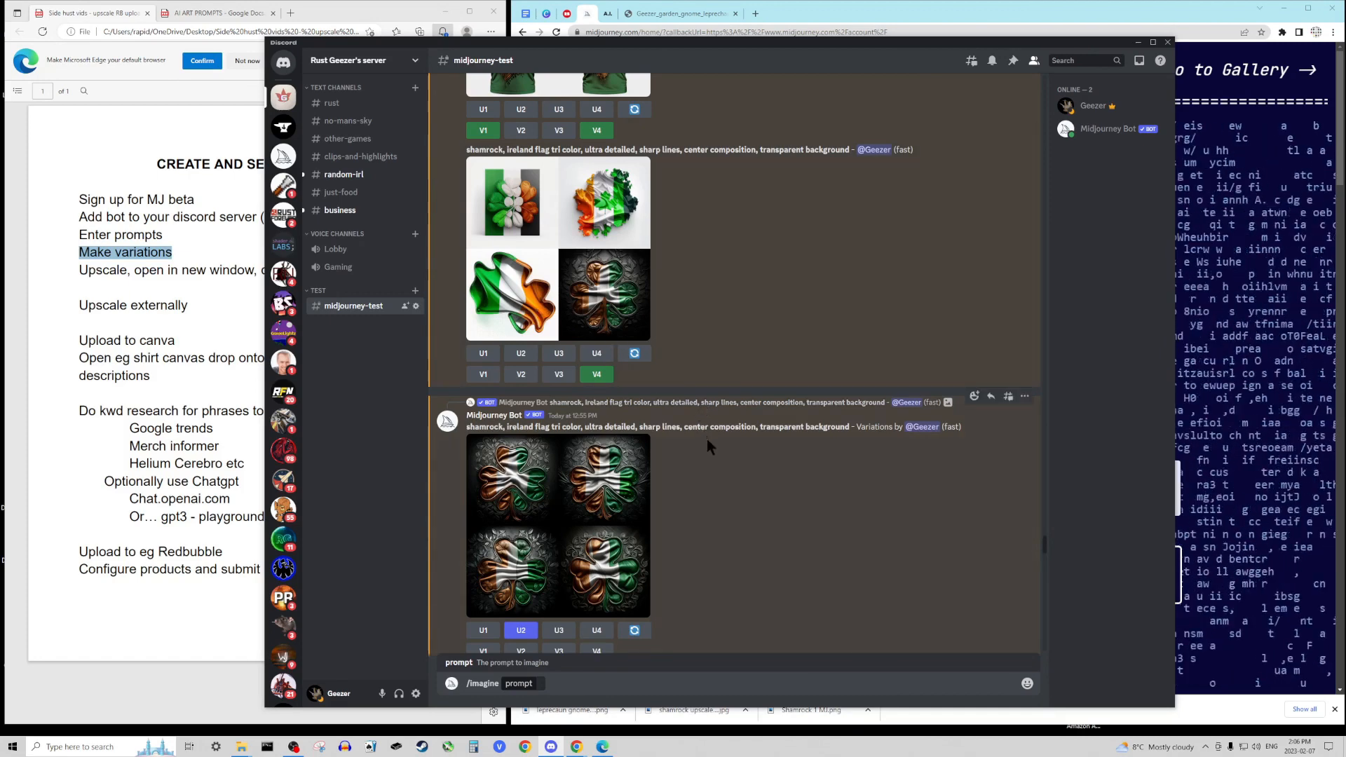
scroll(687, 483, "down", 2)
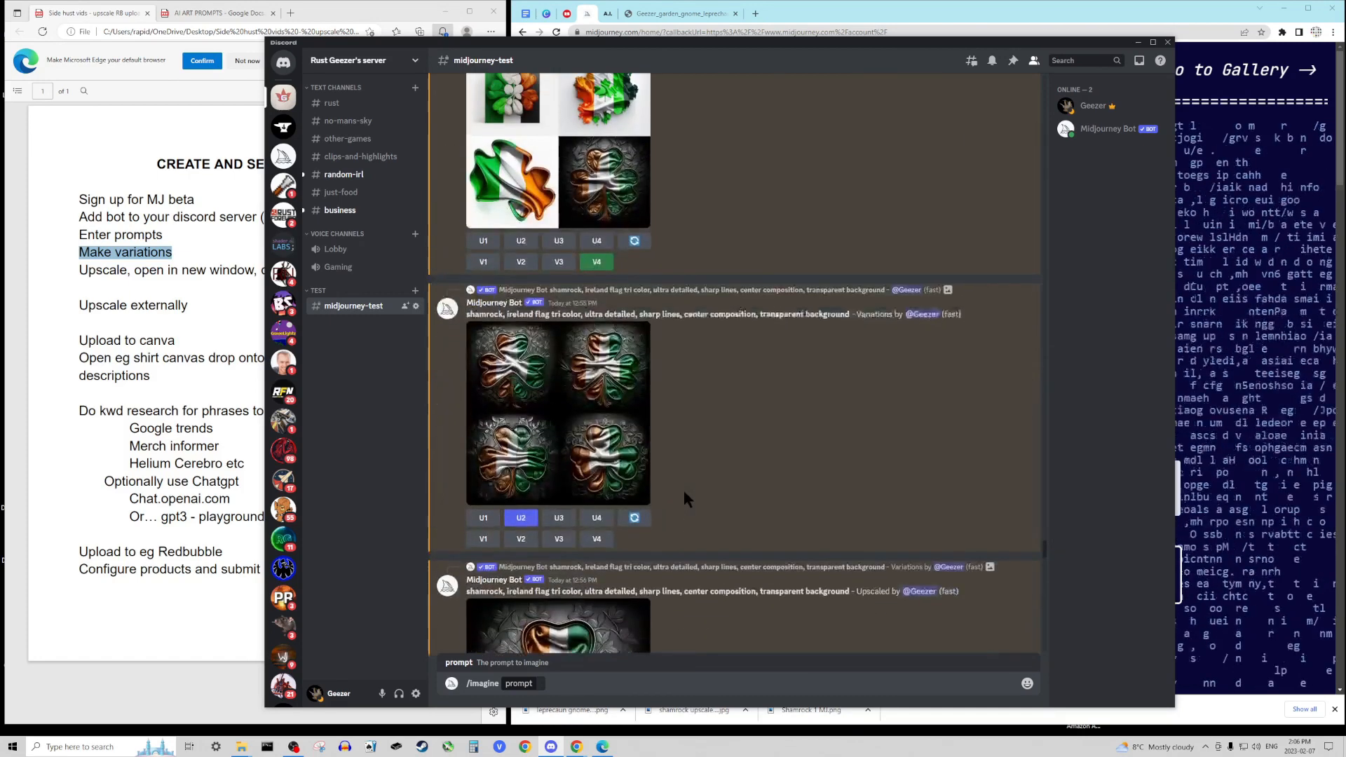
scroll(685, 498, "down", 2)
scroll(665, 489, "down", 1)
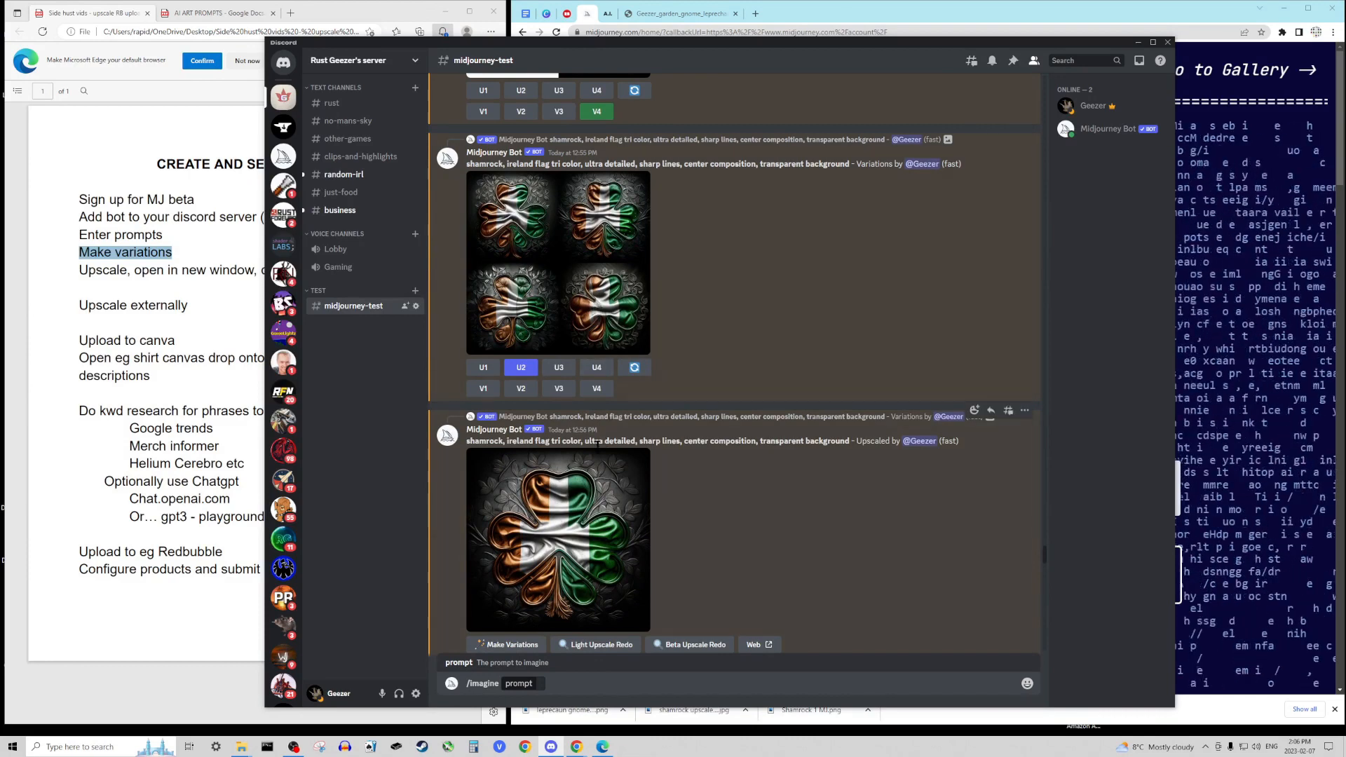
scroll(596, 368, "down", 3)
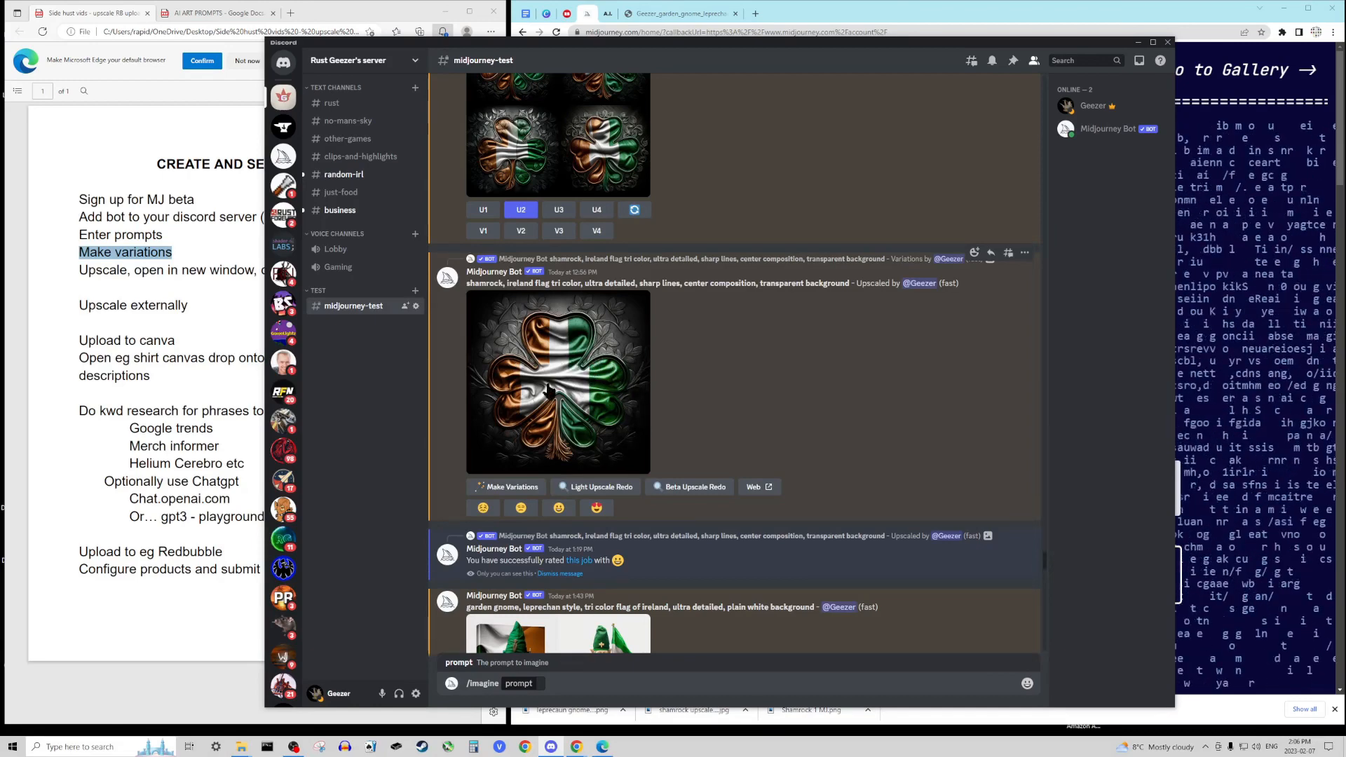
scroll(690, 382, "down", 1)
scroll(684, 405, "down", 3)
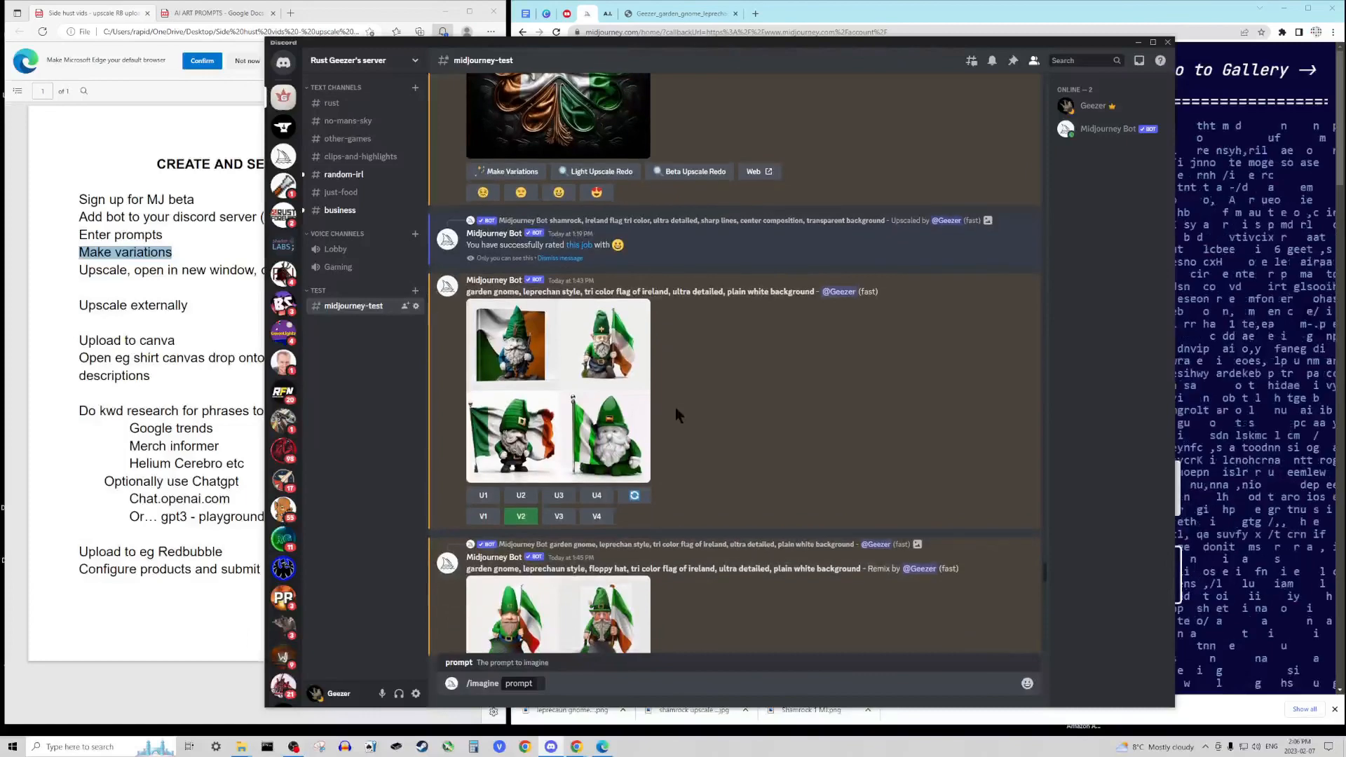
scroll(675, 410, "down", 1)
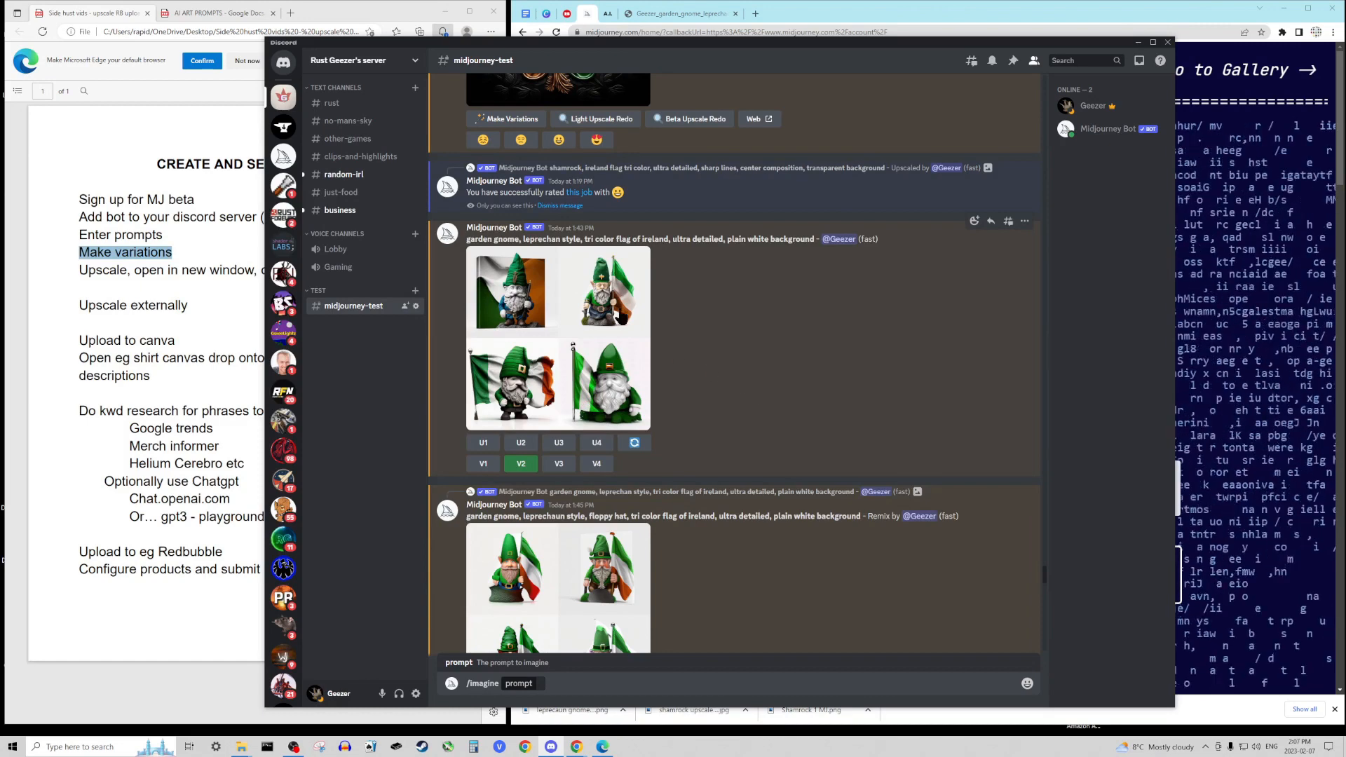
Examine how the garden gnome prompts and remixes progress, from the floppy hat version to the newest upscaled shamrock gnome
scroll(700, 375, "down", 10)
scroll(701, 380, "up", 2)
scroll(653, 312, "down", 4)
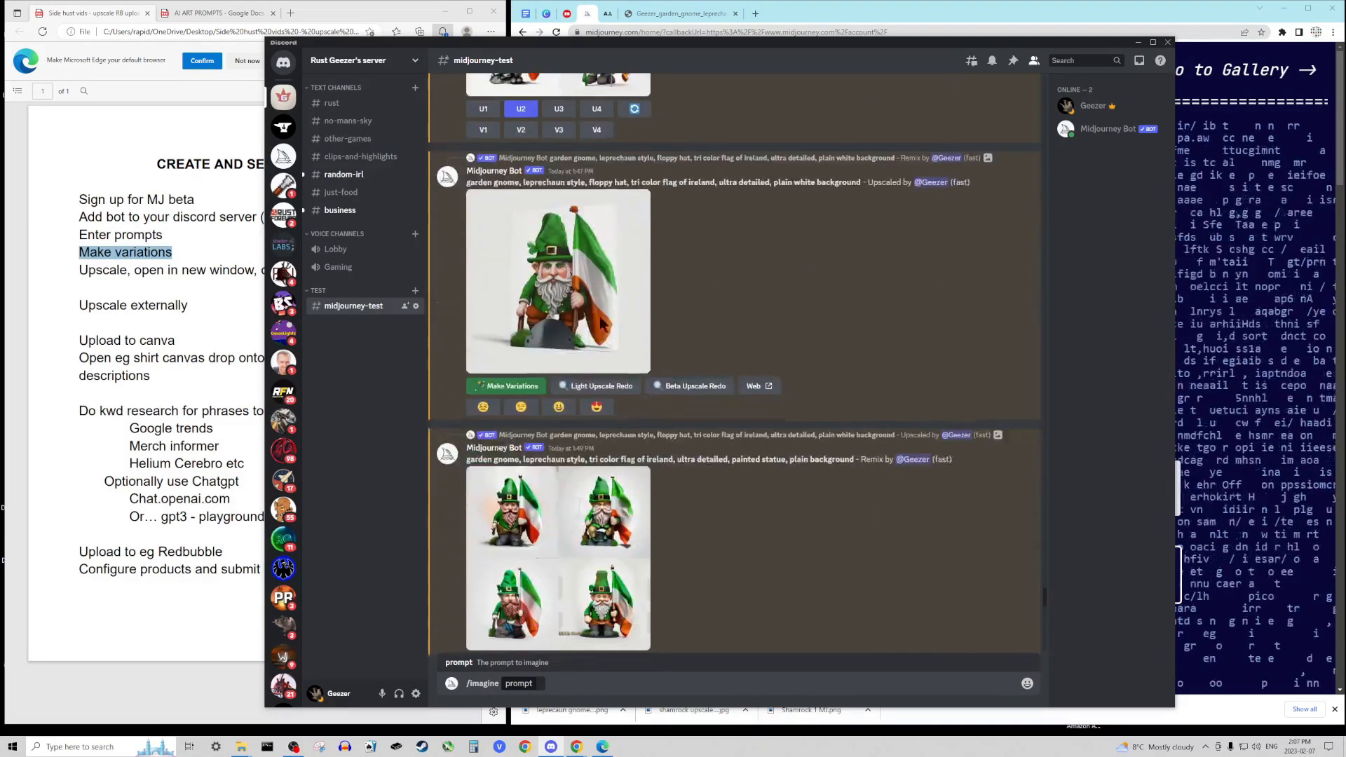
scroll(603, 324, "down", 1)
scroll(605, 340, "up", 2)
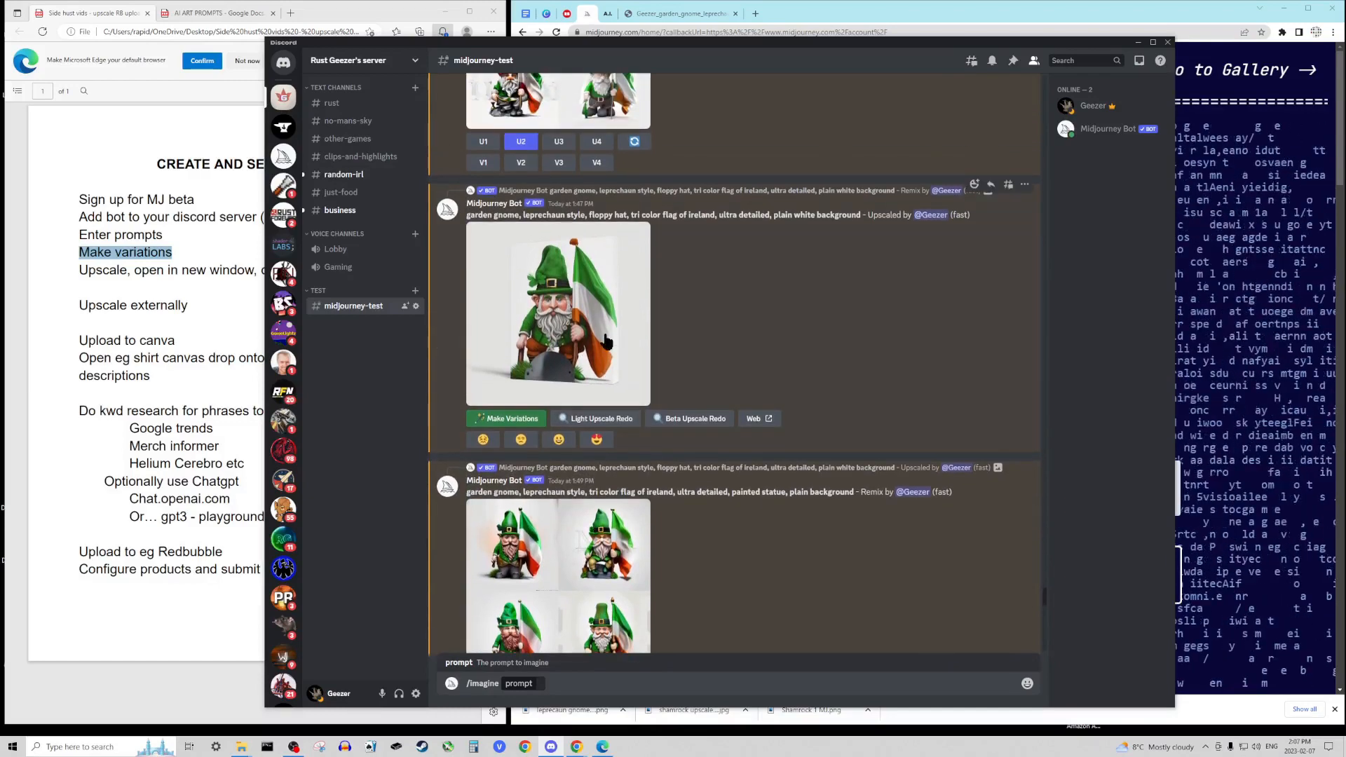
scroll(607, 341, "up", 1)
scroll(607, 341, "down", 3)
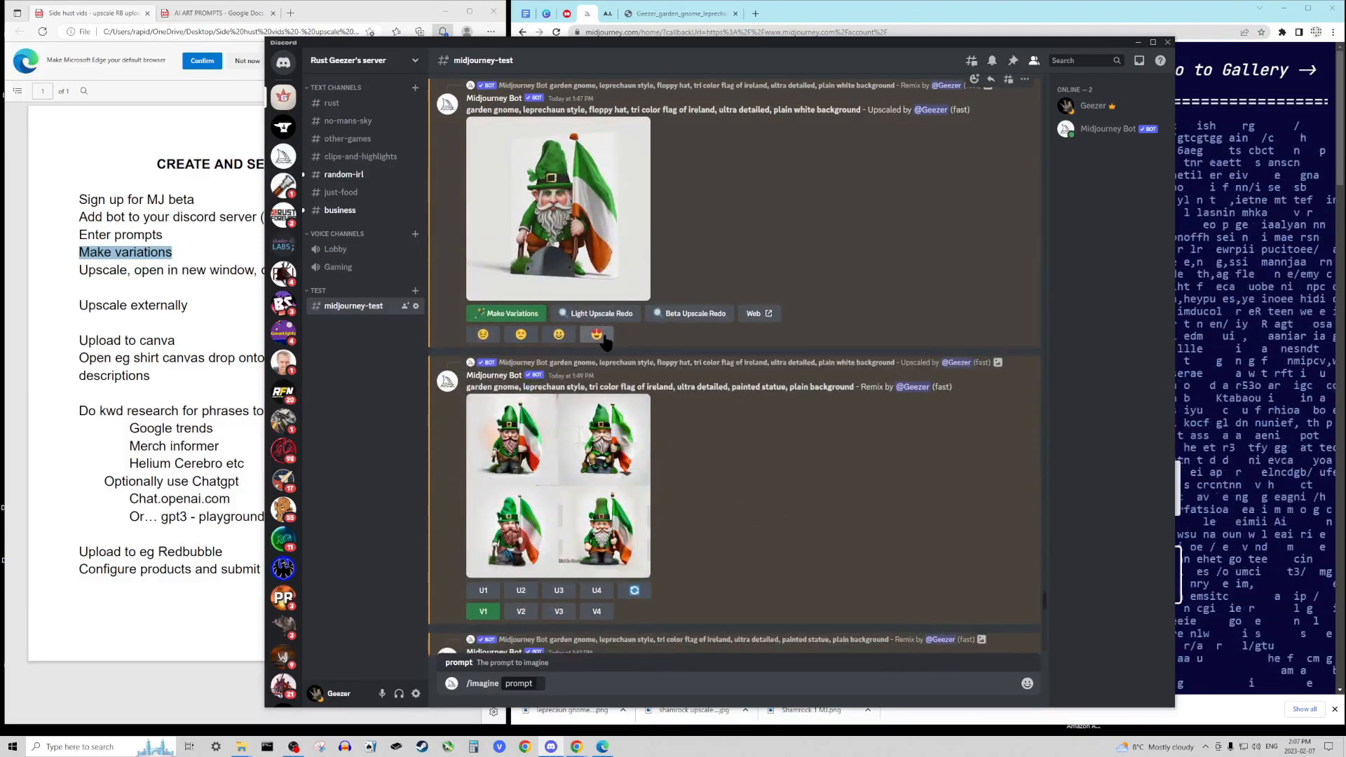
scroll(605, 340, "down", 6)
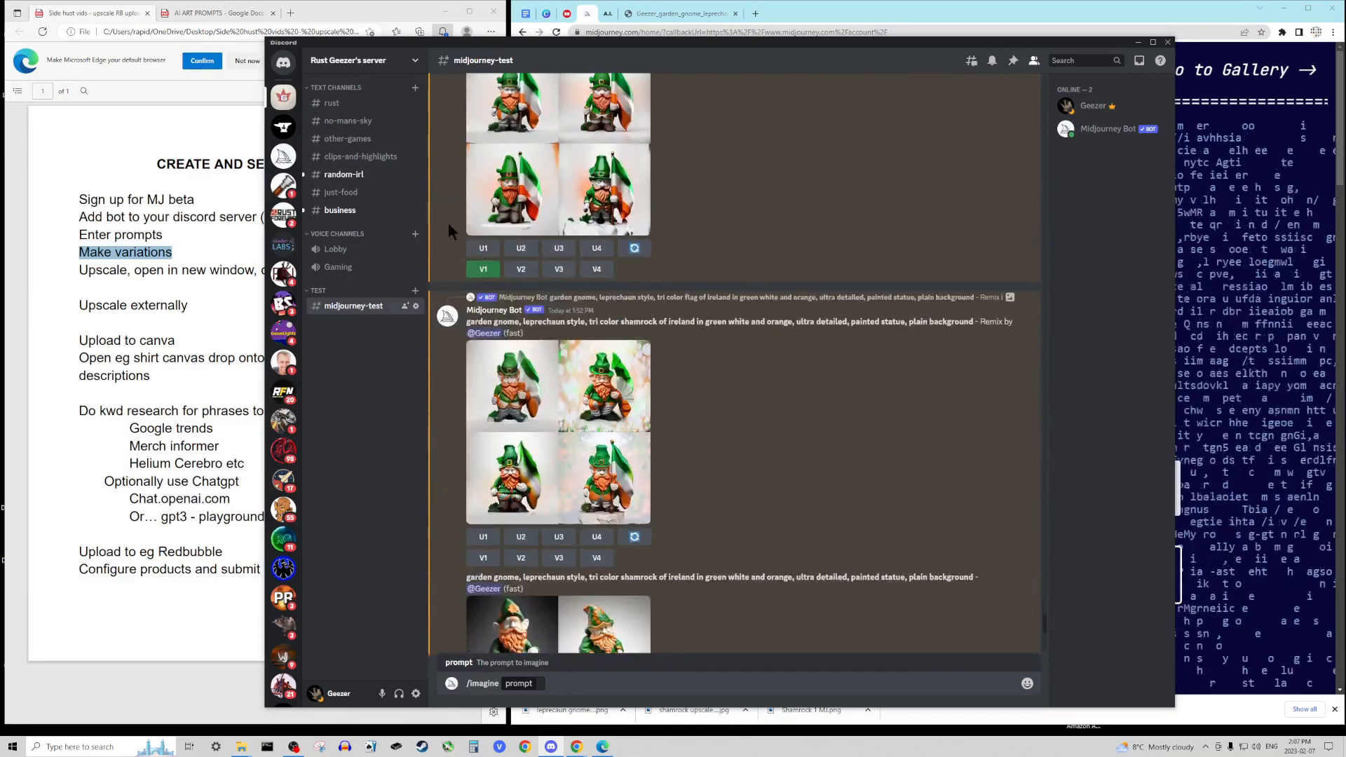
scroll(828, 396, "down", 5)
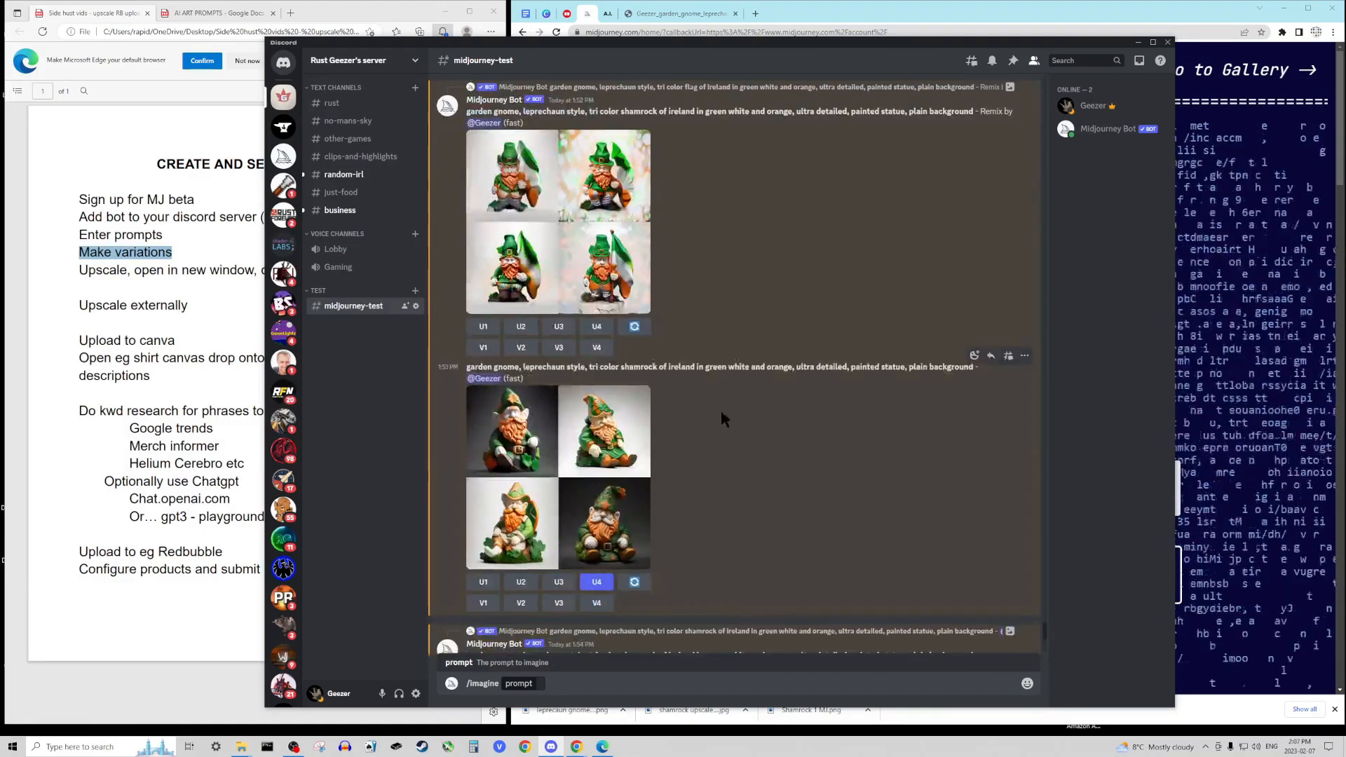
scroll(724, 414, "down", 2)
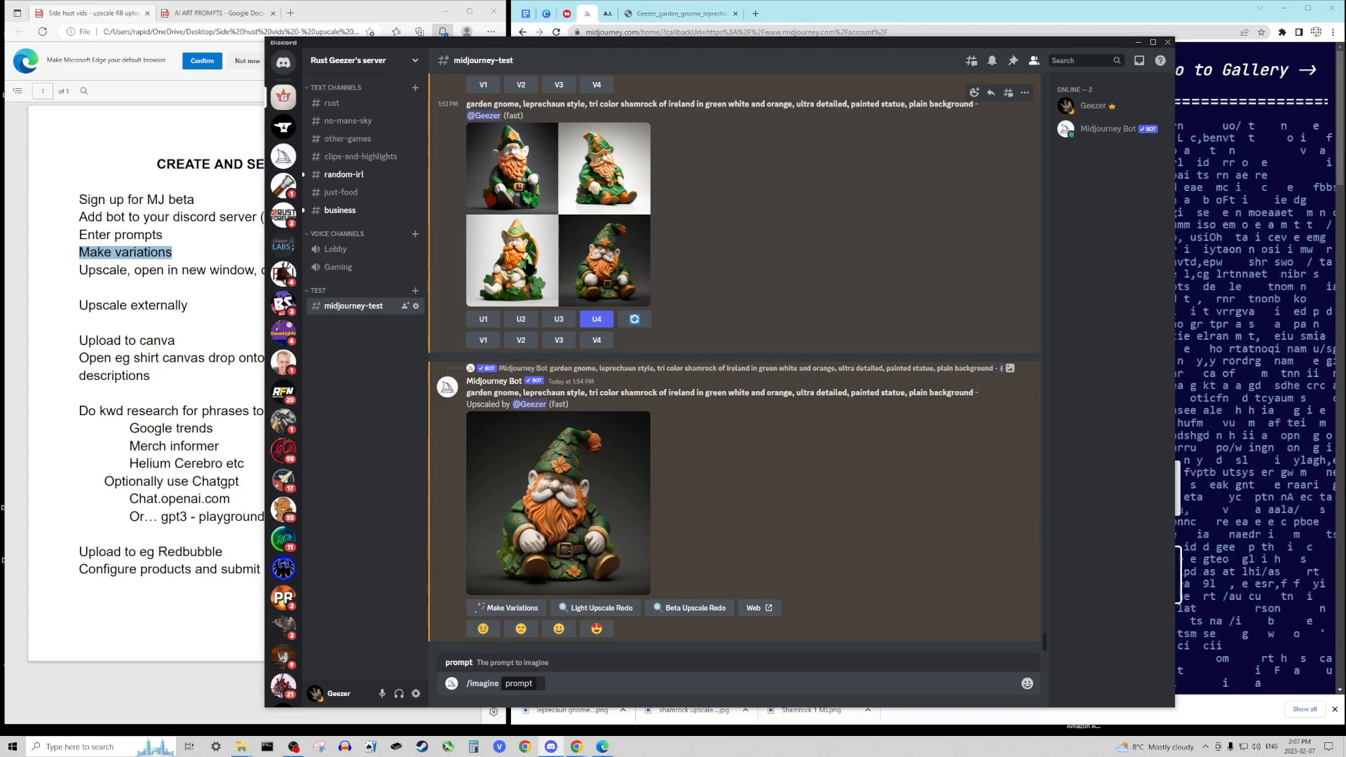
Submit variations of image 4 from the latest garden gnome grid and rate the upscaled gnome with the heart-eyes emoji
left_click(596, 340)
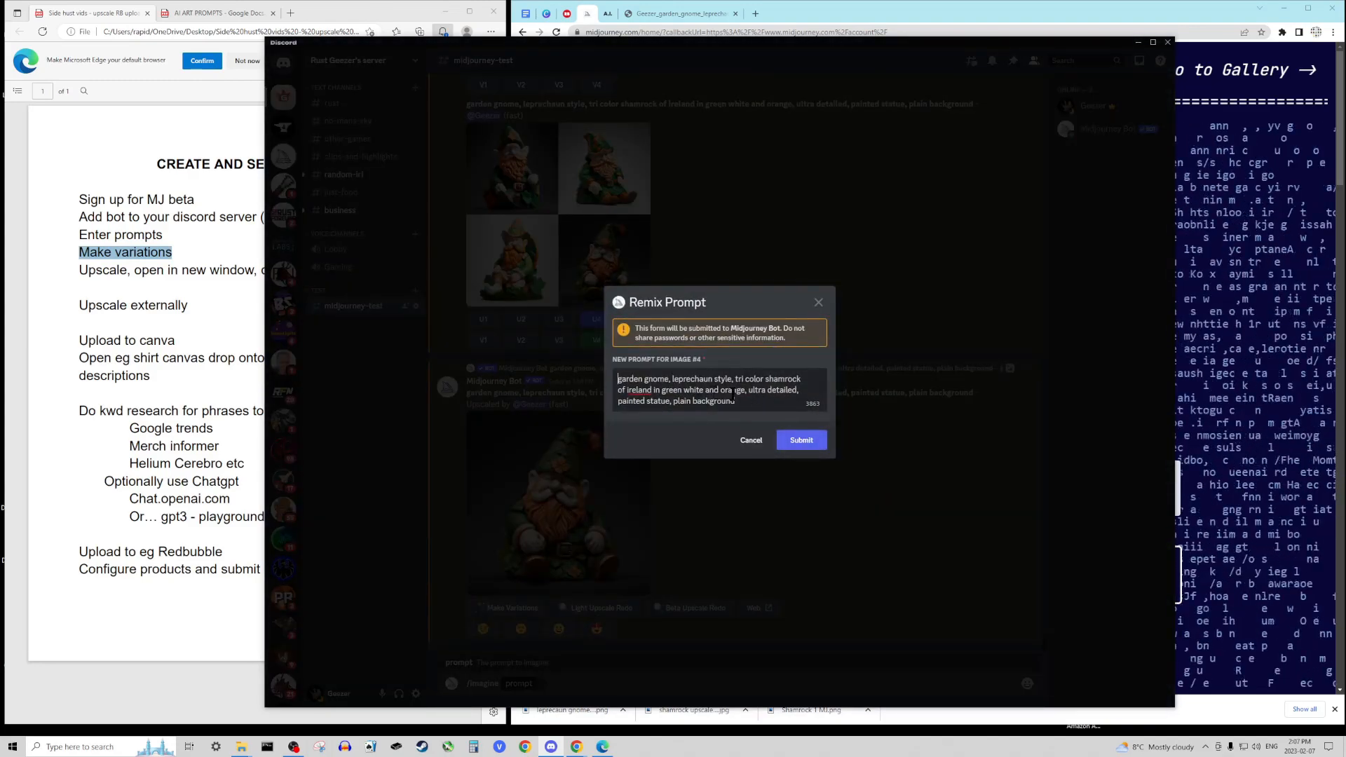
left_click(806, 444)
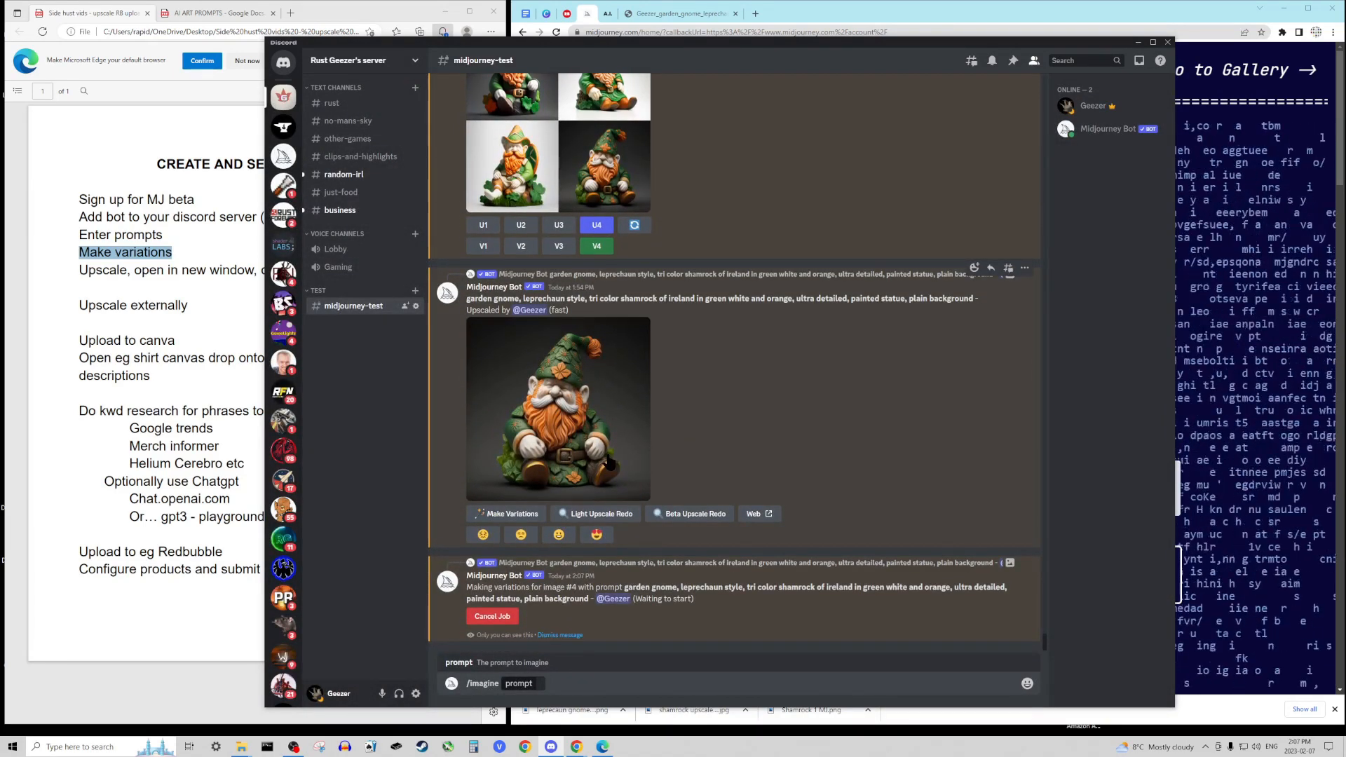
left_click(587, 537)
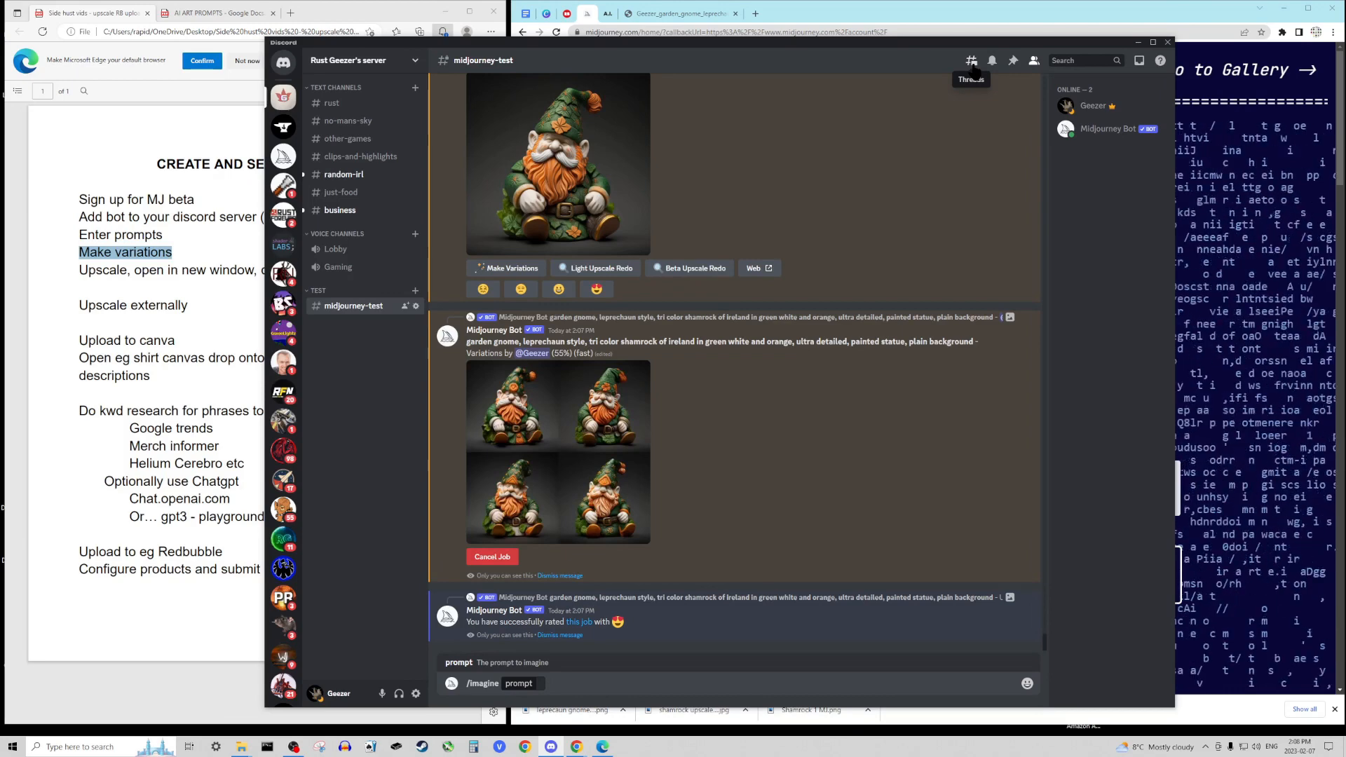
Compare enlarged views of the four new gnome variations and the original upscaled gnome
left_click(546, 485)
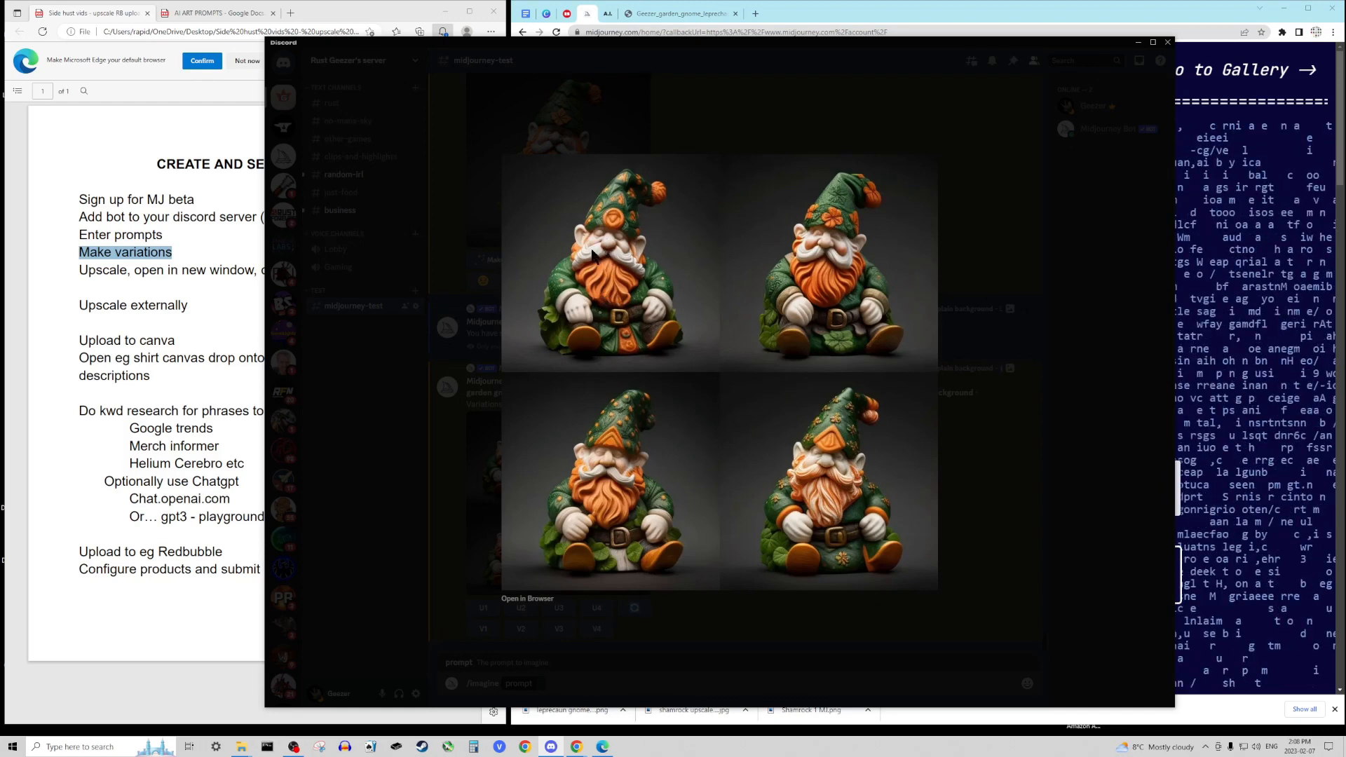
left_click(989, 313)
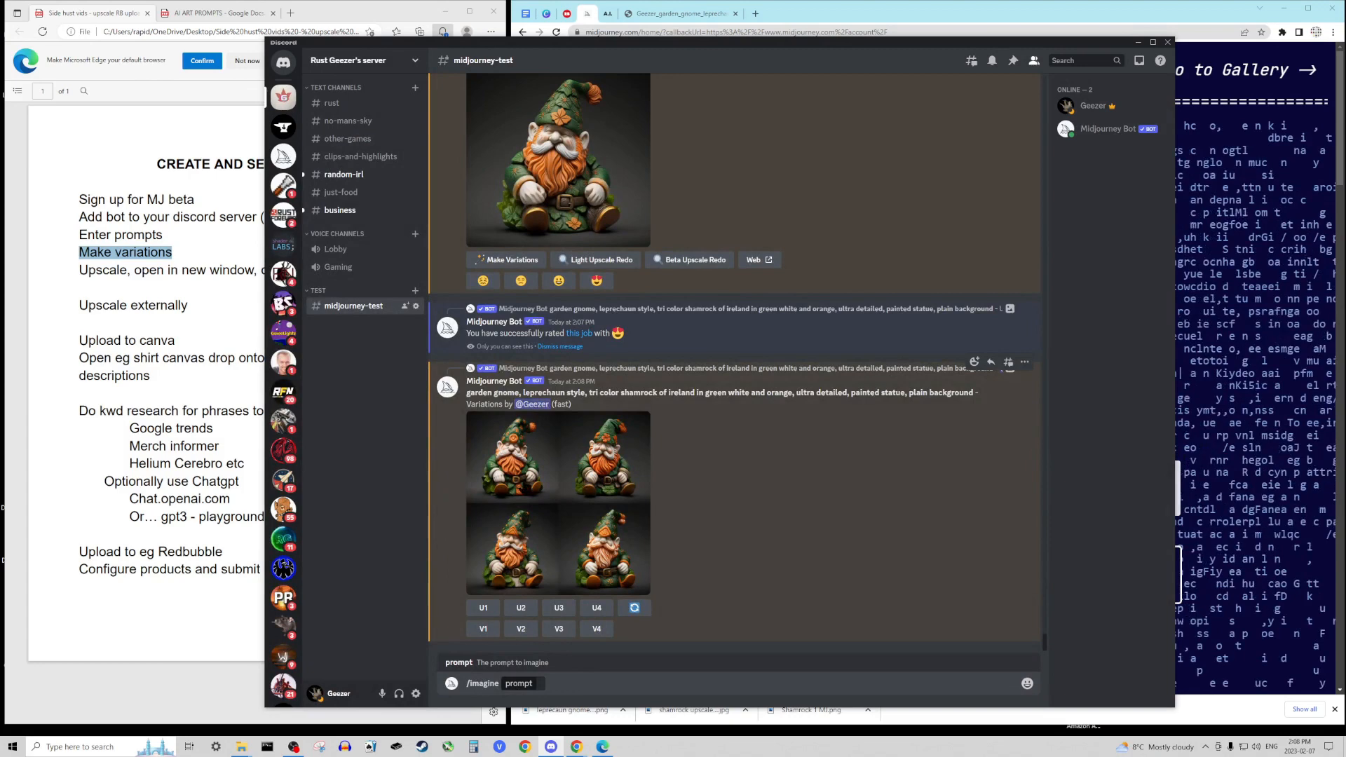
left_click(570, 173)
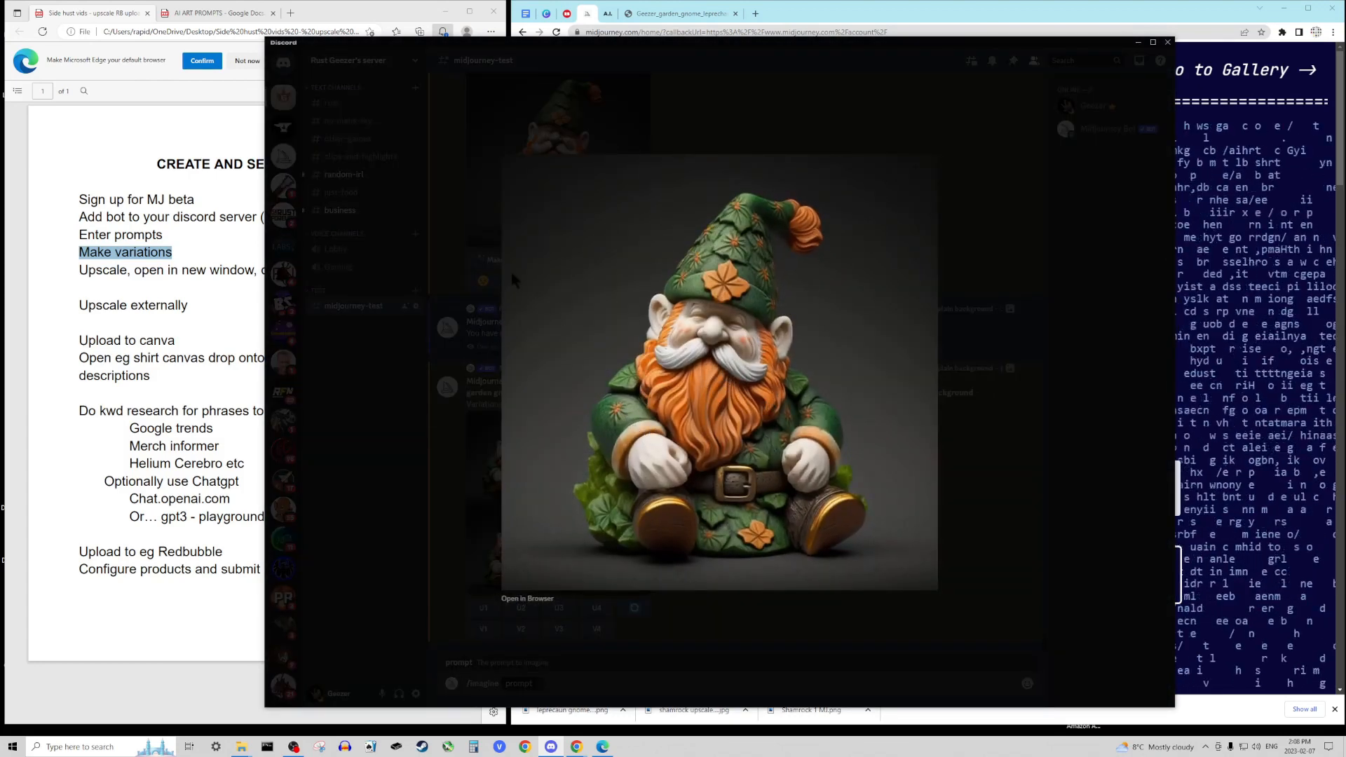
left_click(973, 244)
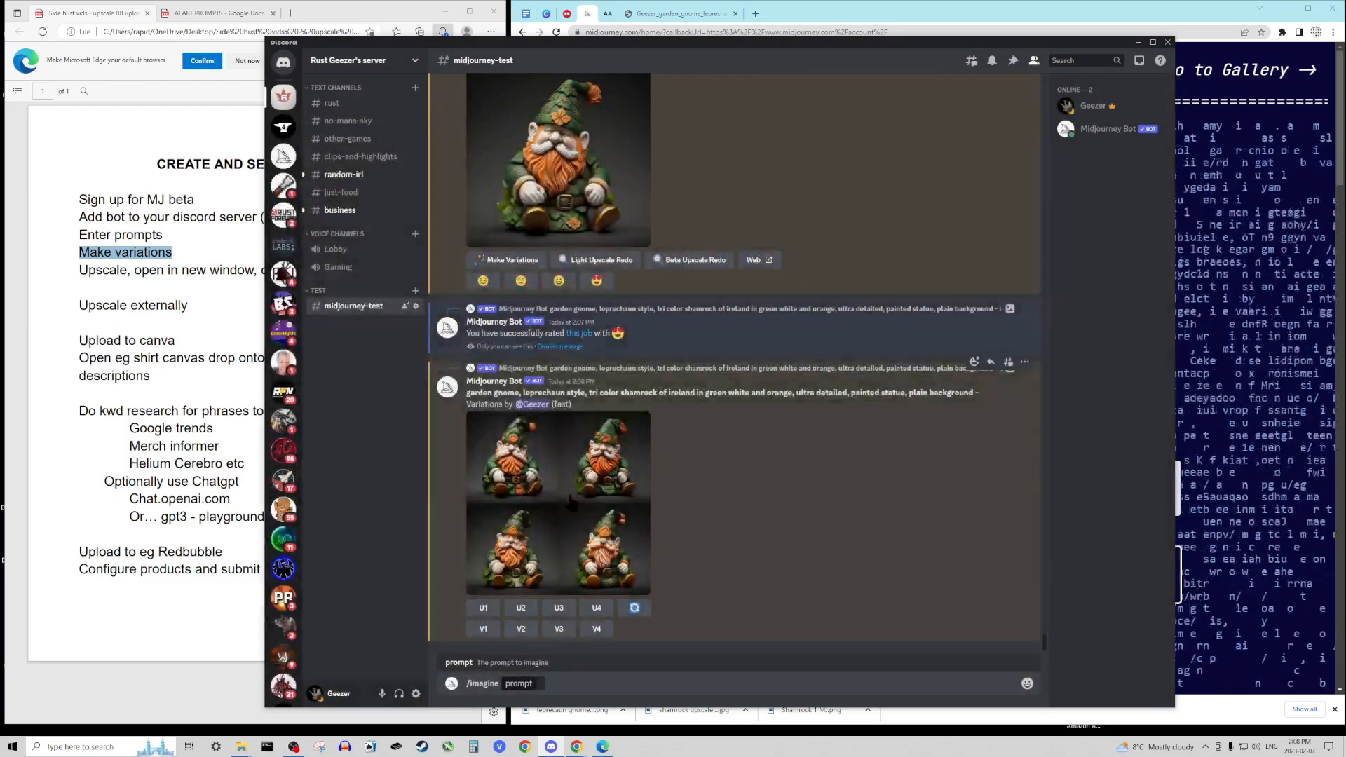
Upscale image 1 of the new gnome variations and enlarge the earlier upscaled gnome for viewing
left_click(490, 603)
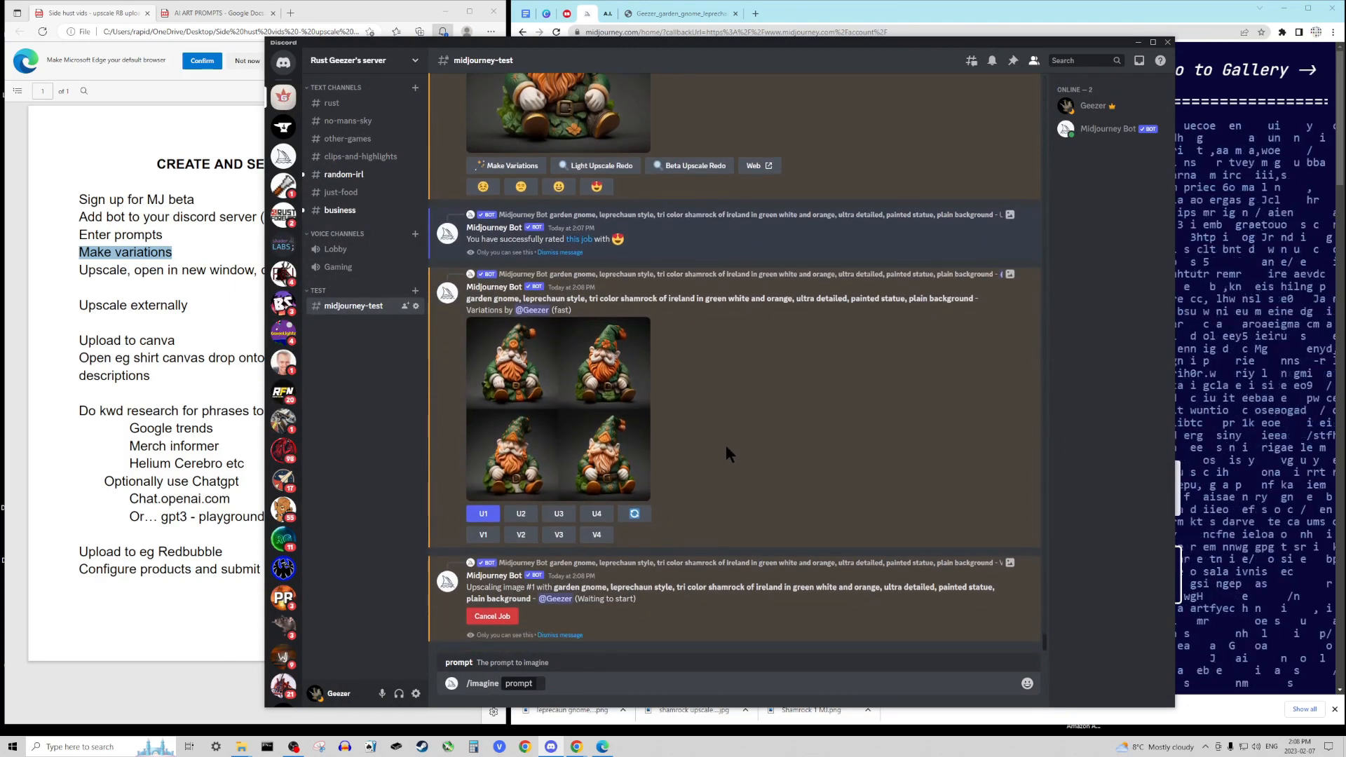
scroll(630, 421, "up", 4)
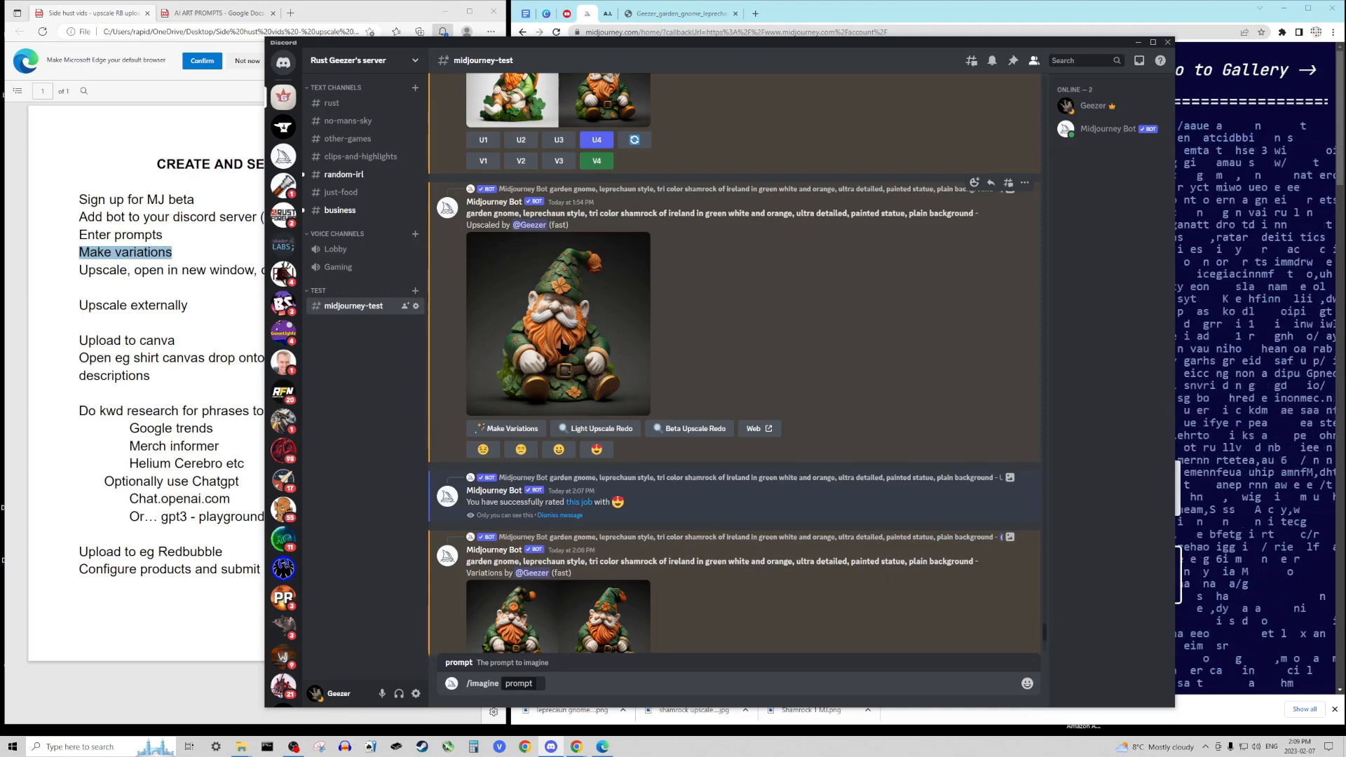
left_click(545, 304)
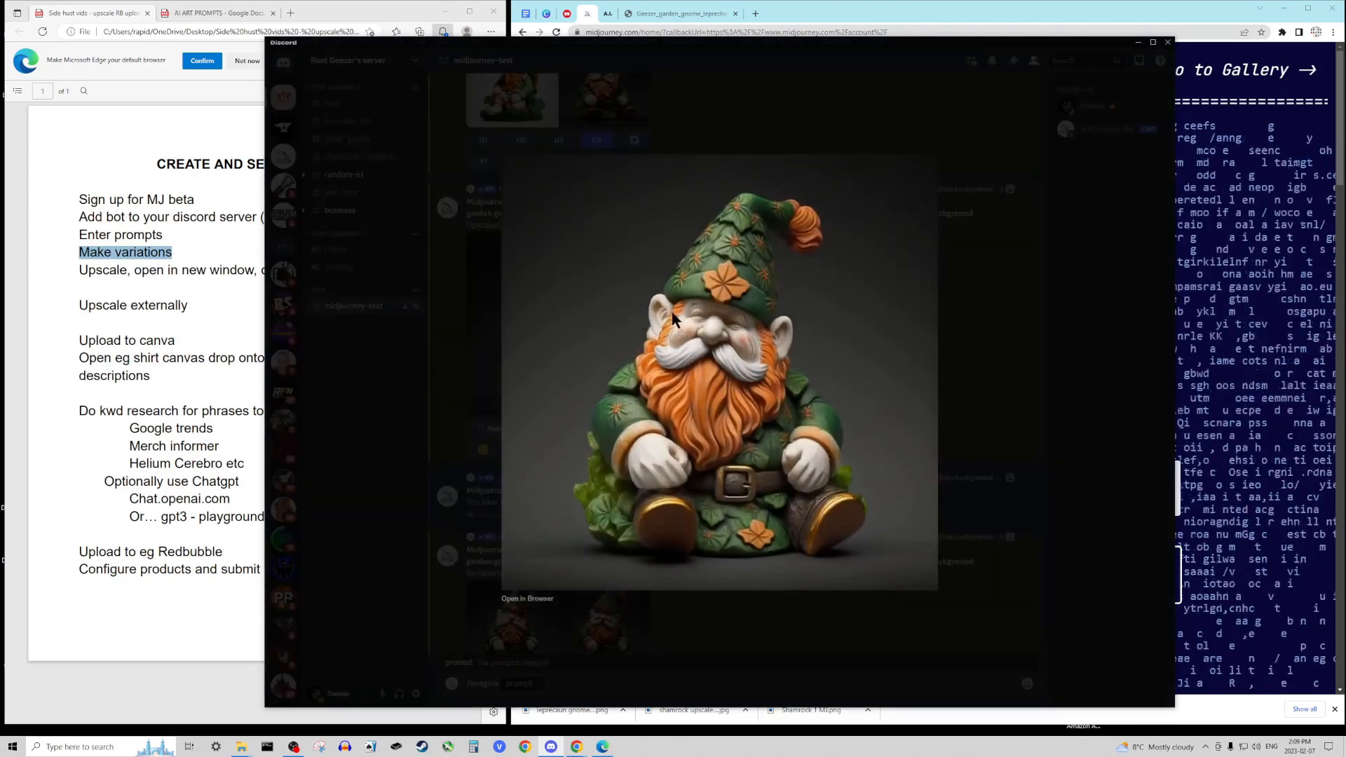
Open the enlarged upscaled gnome in the browser and examine its hat, face, clothing and boots at full size
left_click(530, 599)
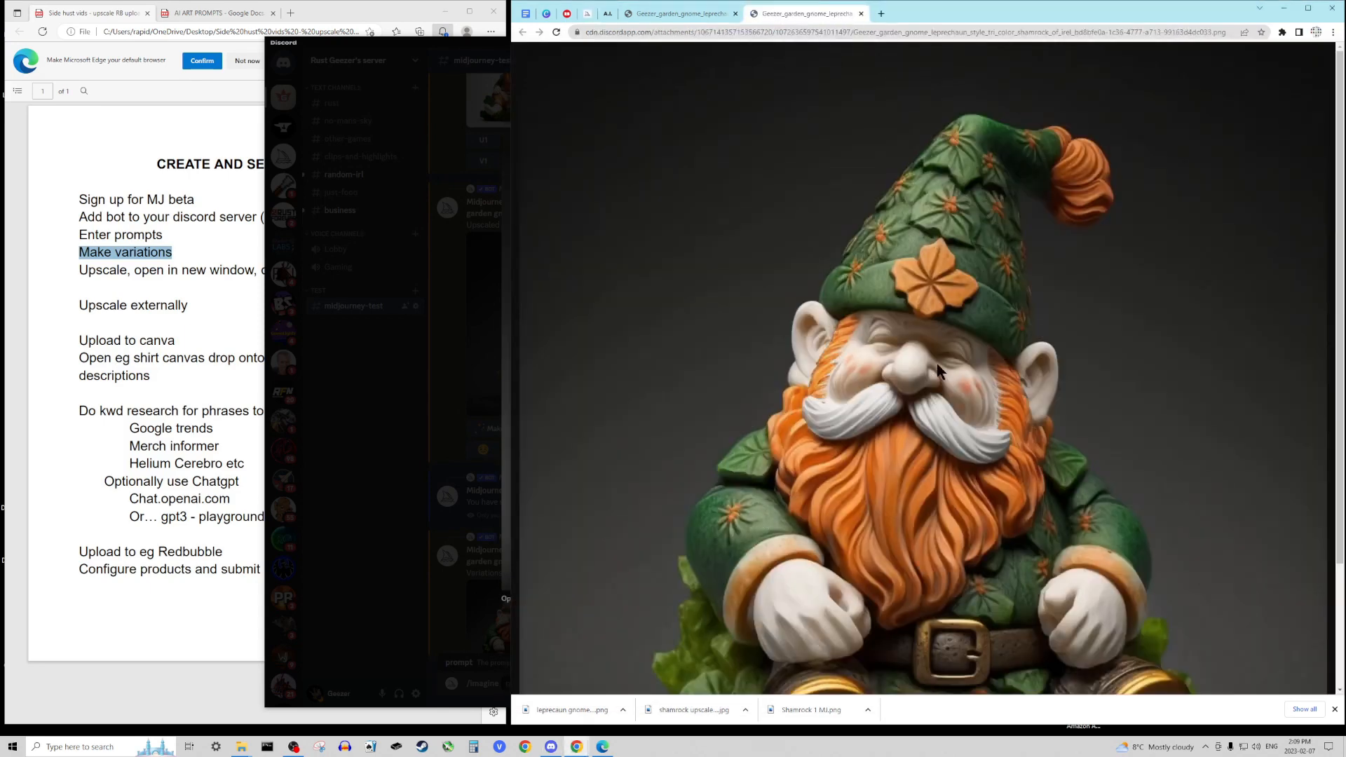
scroll(1105, 373, "down", 1)
scroll(1105, 373, "up", 1)
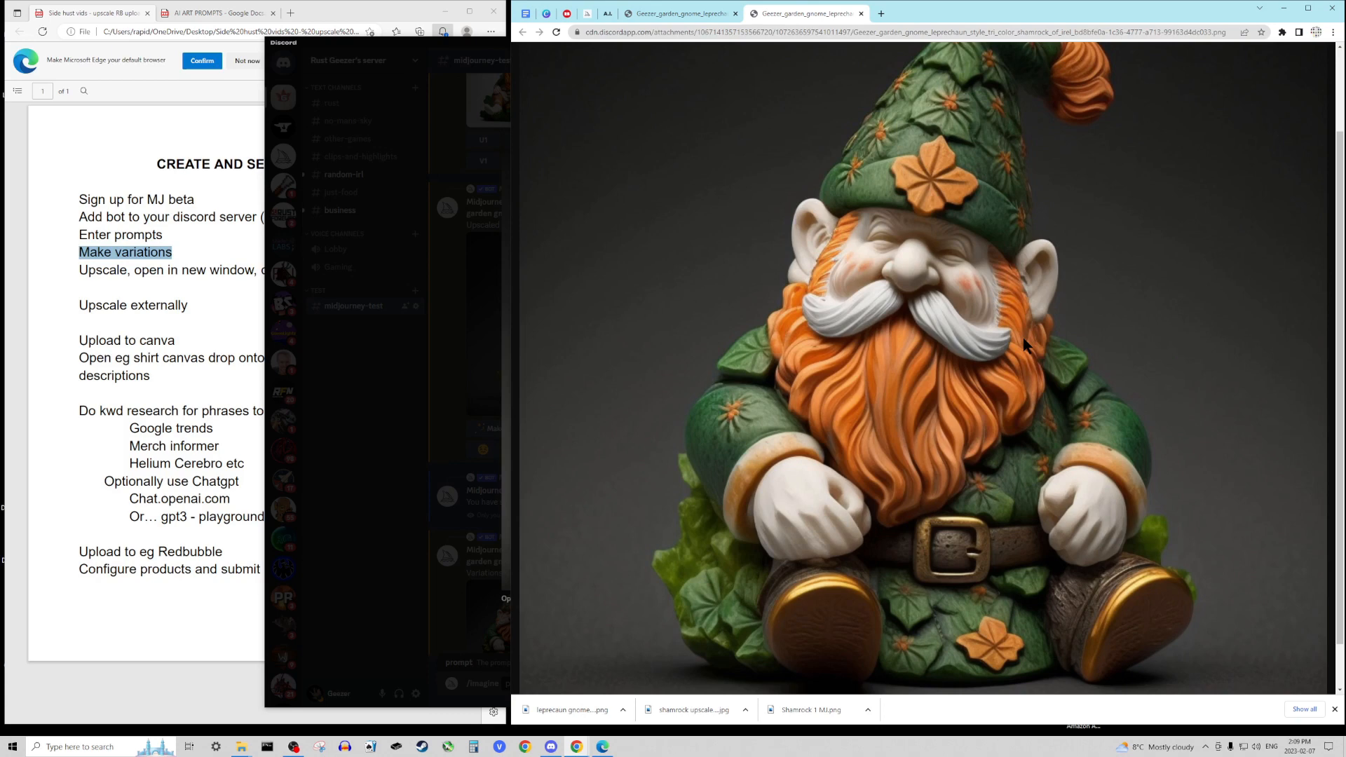
scroll(1023, 349, "down", 1)
scroll(866, 363, "up", 2)
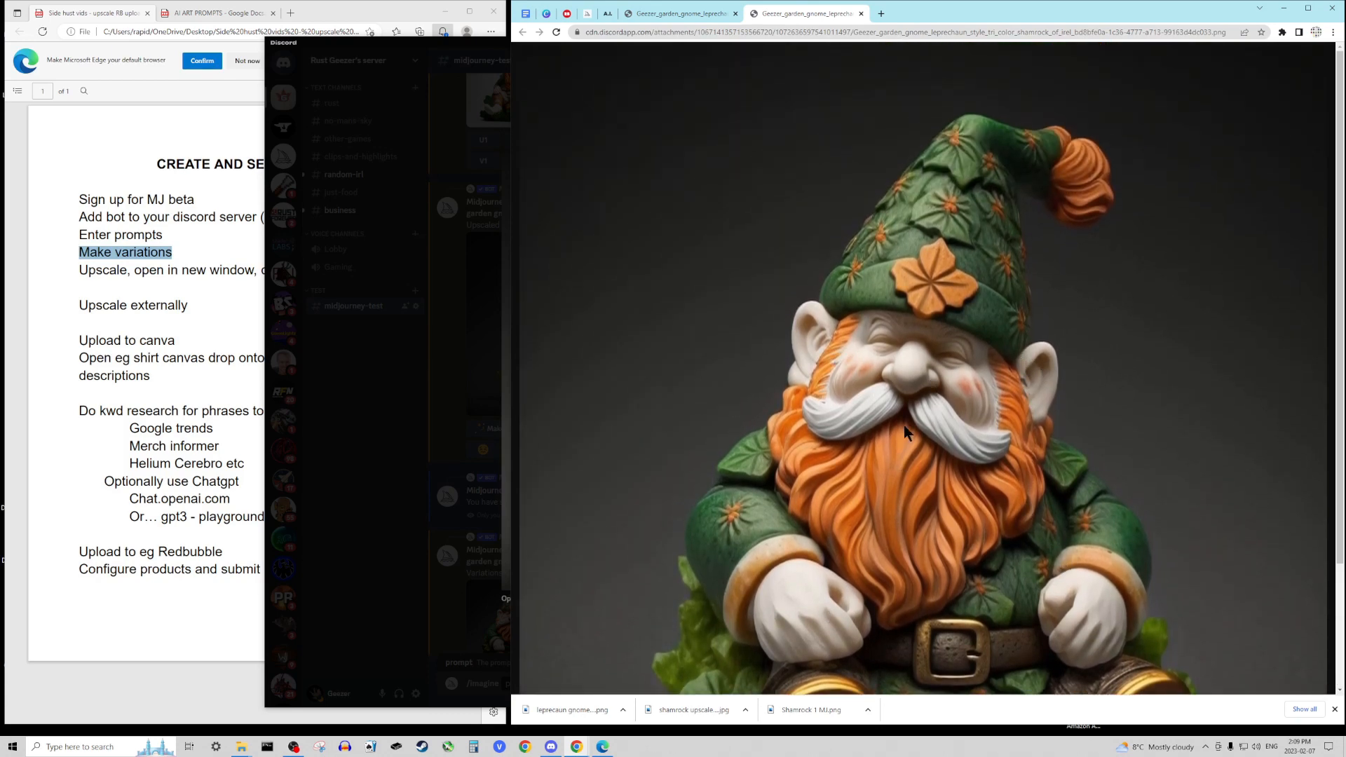
scroll(987, 364, "down", 2)
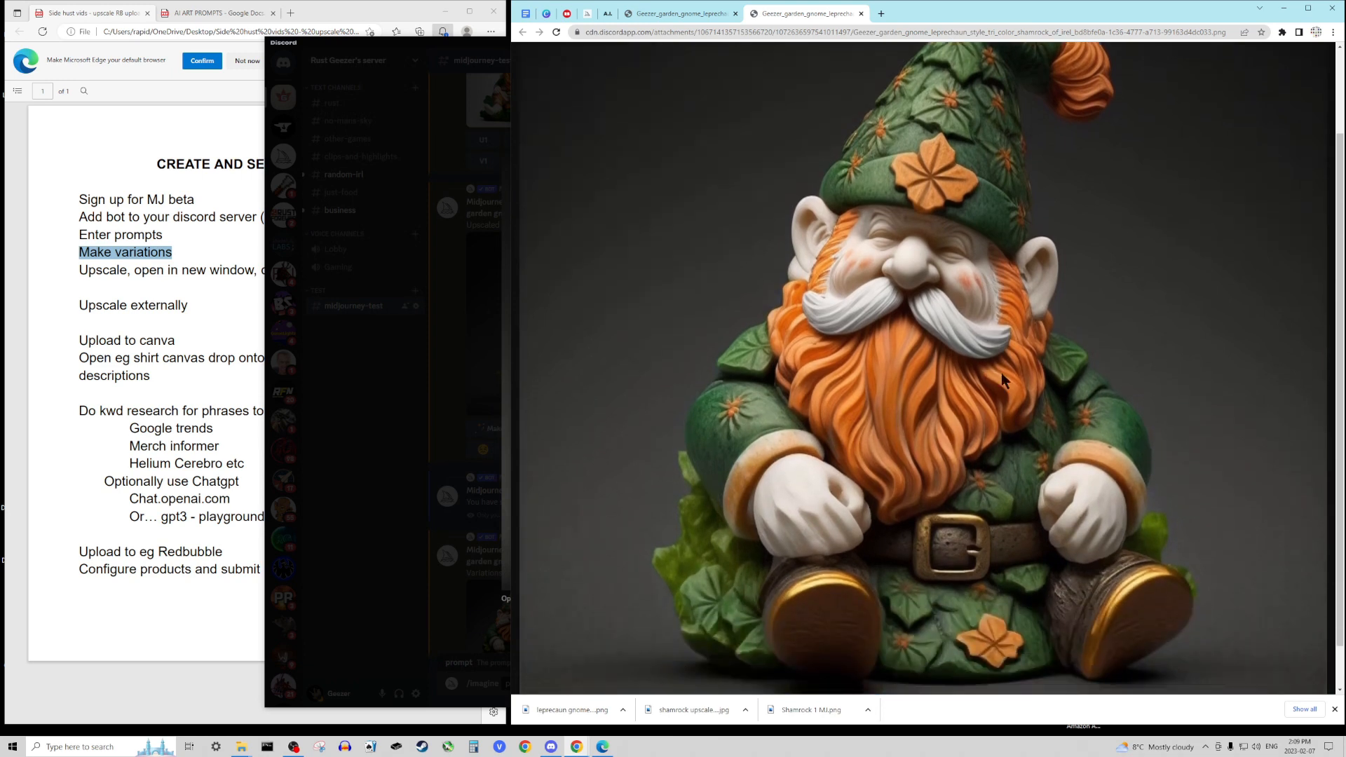
scroll(1012, 371, "up", 2)
scroll(995, 375, "down", 2)
scroll(895, 363, "up", 1)
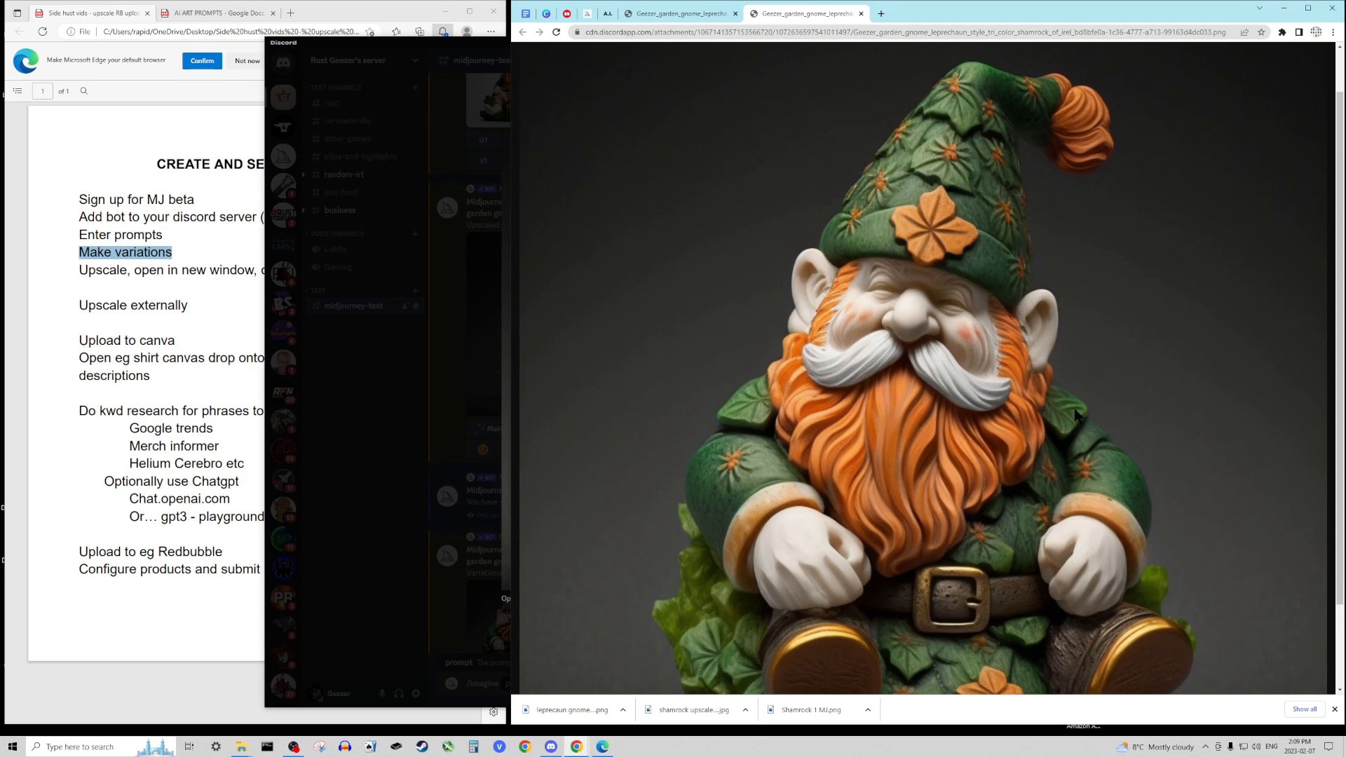
scroll(1077, 417, "down", 2)
scroll(1077, 417, "up", 3)
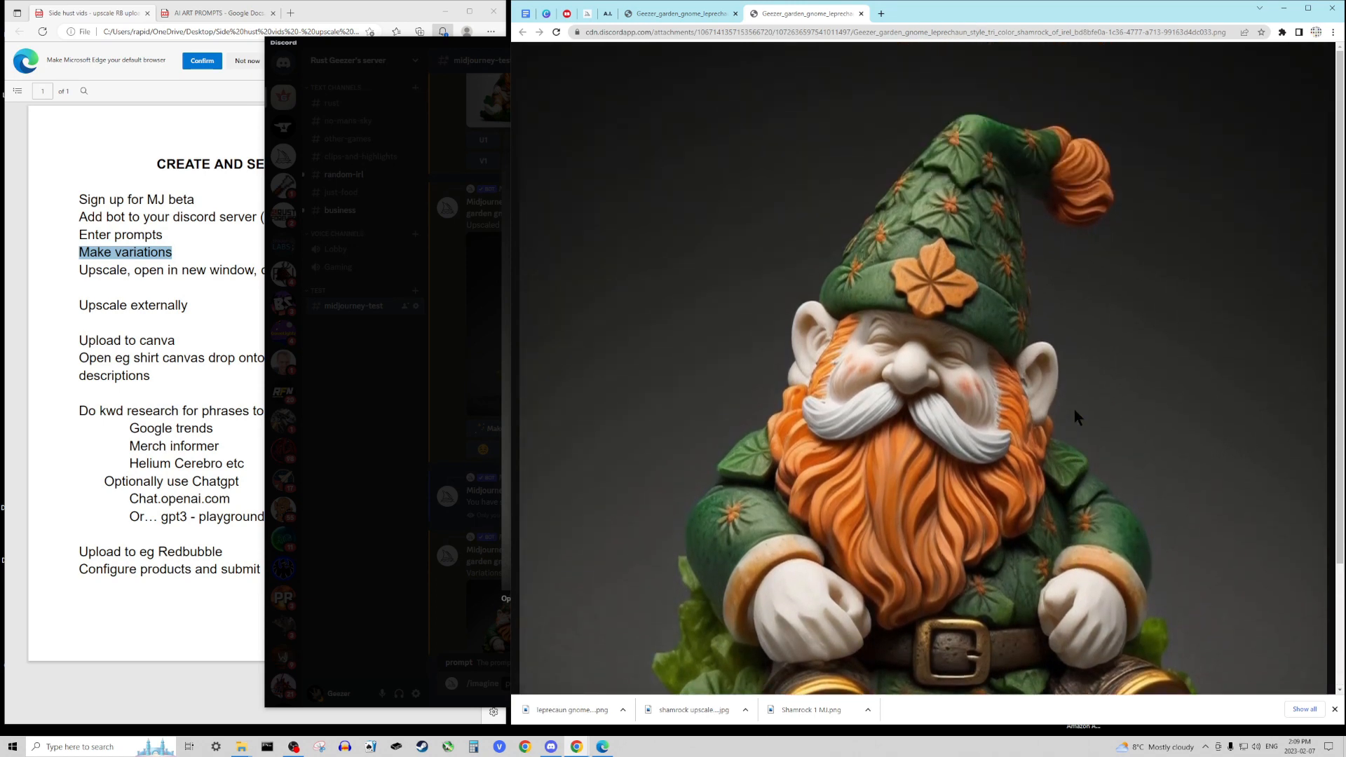
Save the full-size gnome image as Lepr gnome 2 MJ.png and close its browser tab
right_click(759, 310)
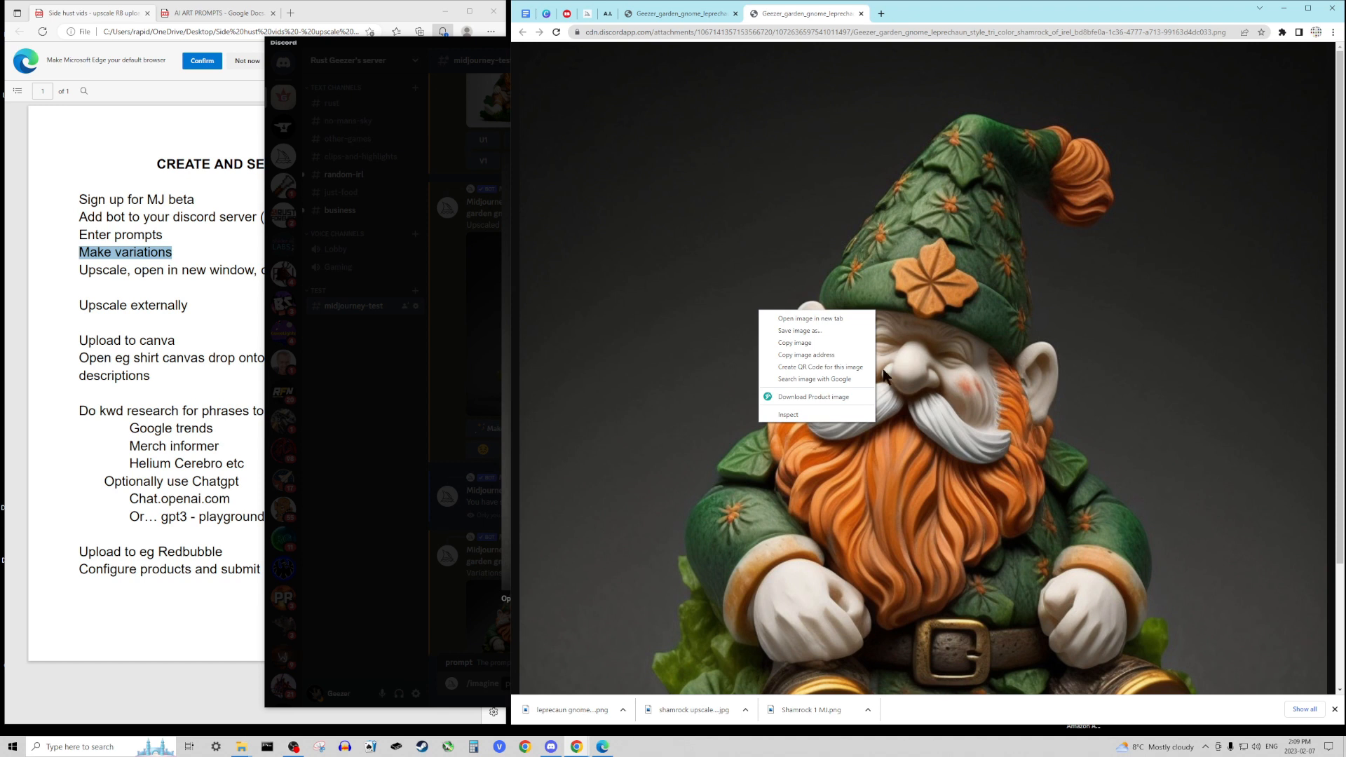
left_click(802, 331)
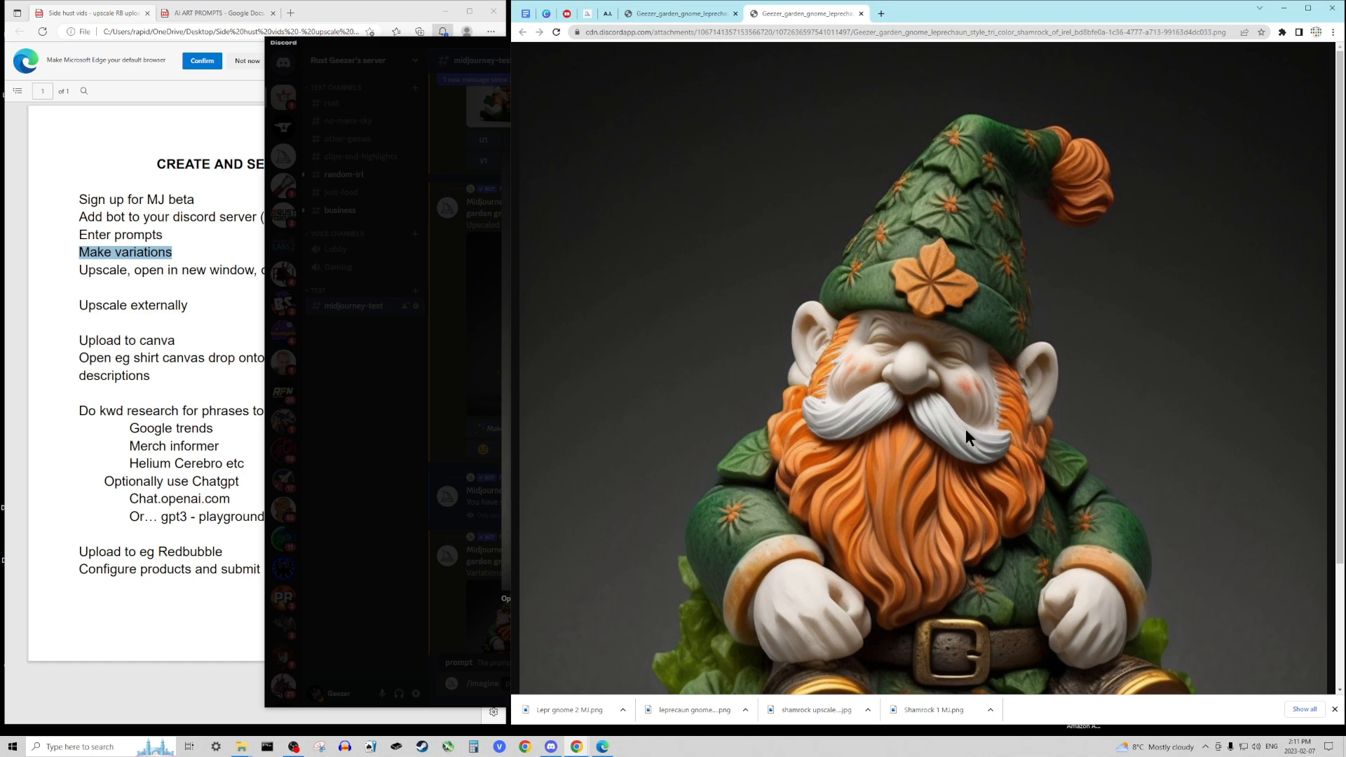
scroll(840, 382, "down", 2)
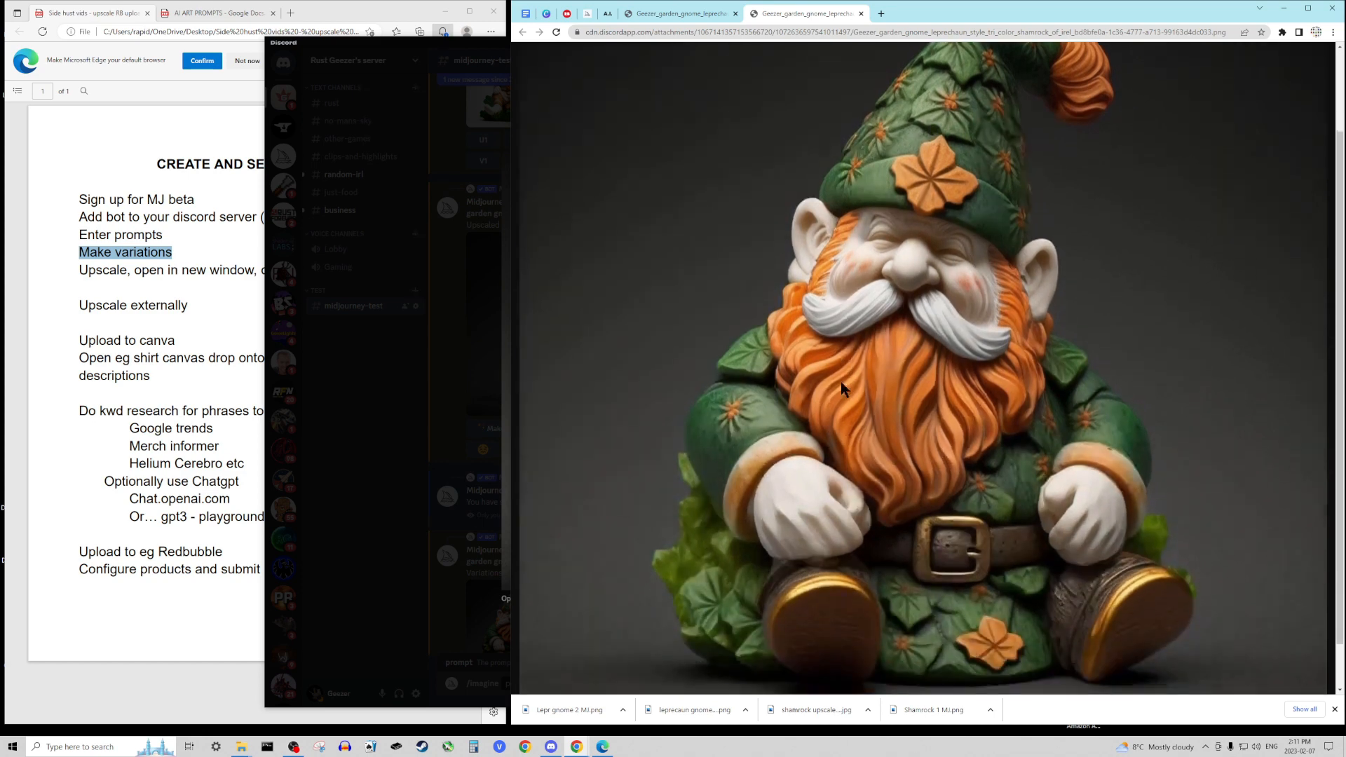
scroll(839, 381, "up", 2)
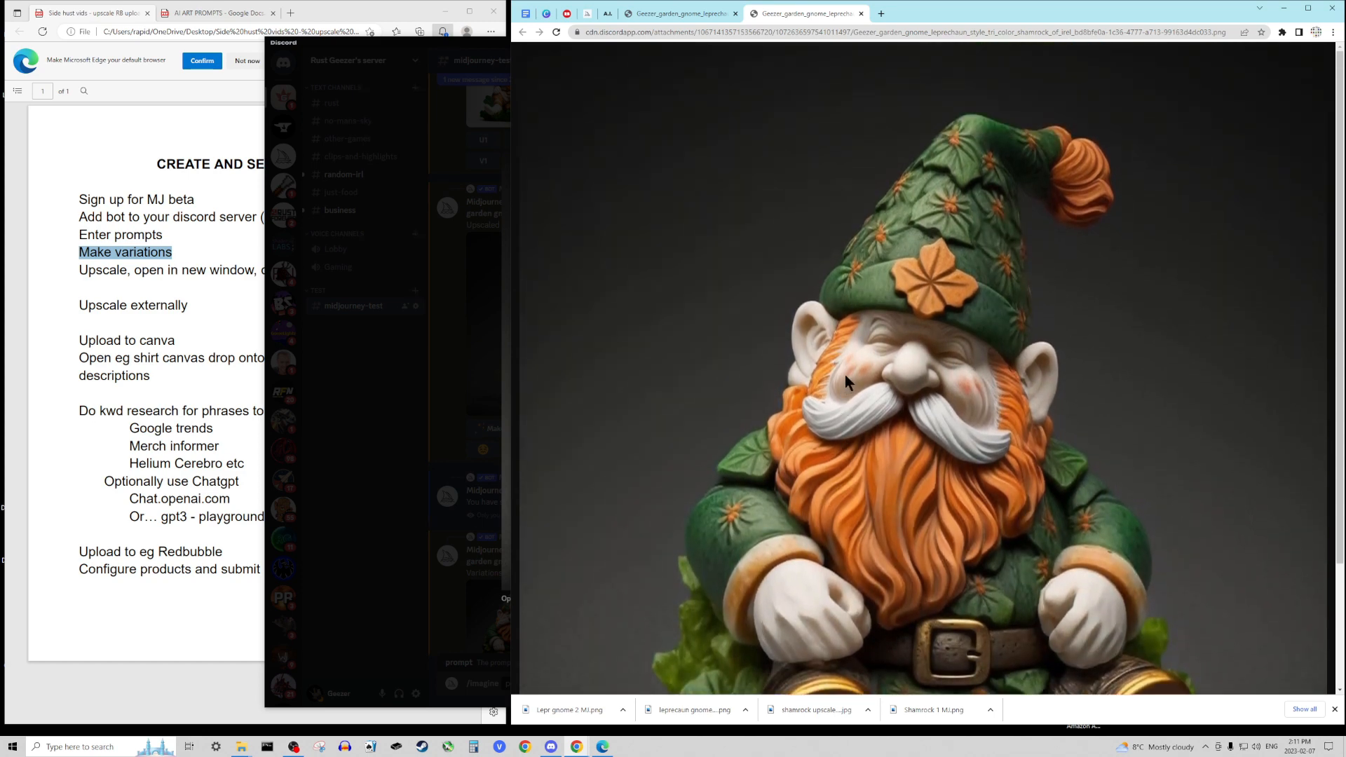
left_click(860, 14)
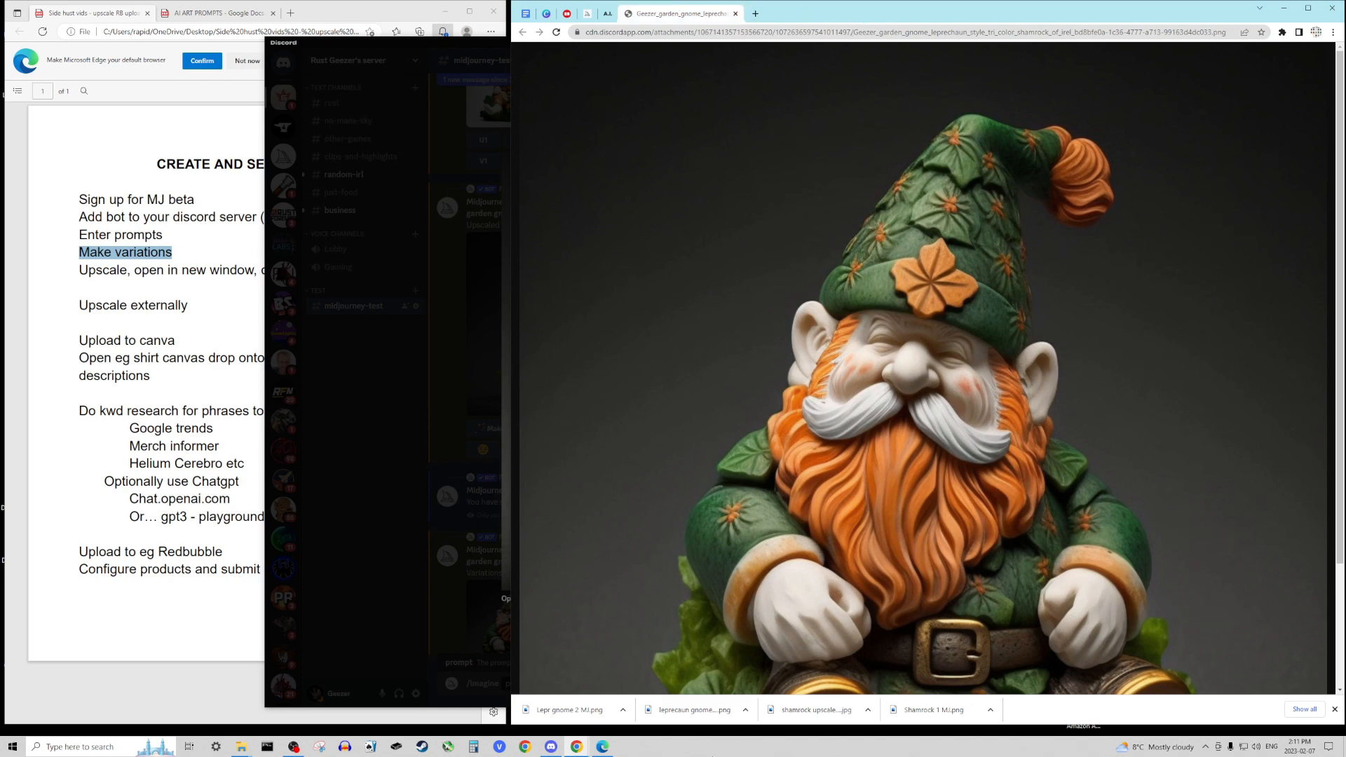
Switch to Discord, open the newly upscaled gnome variation in the browser and examine it at full size
left_click(551, 746)
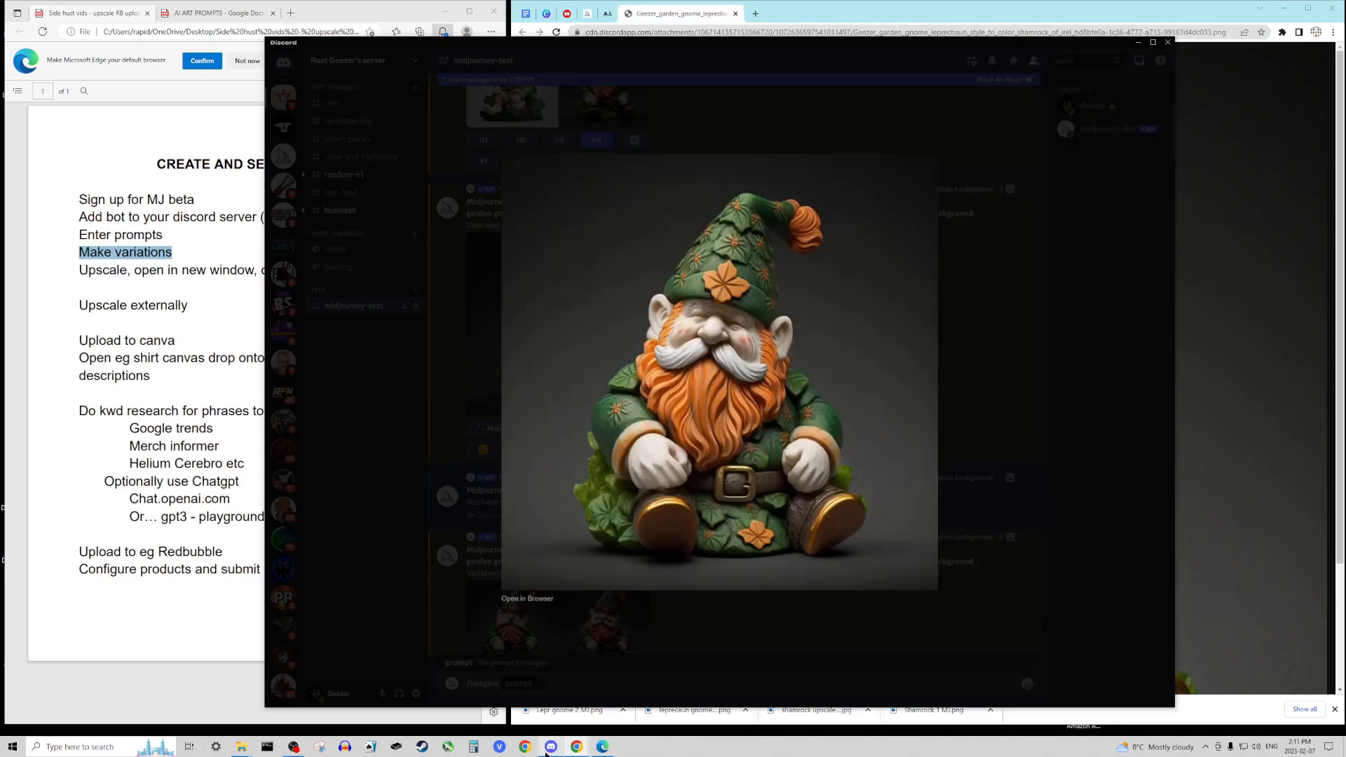
left_click(1009, 386)
scroll(841, 473, "up", 3)
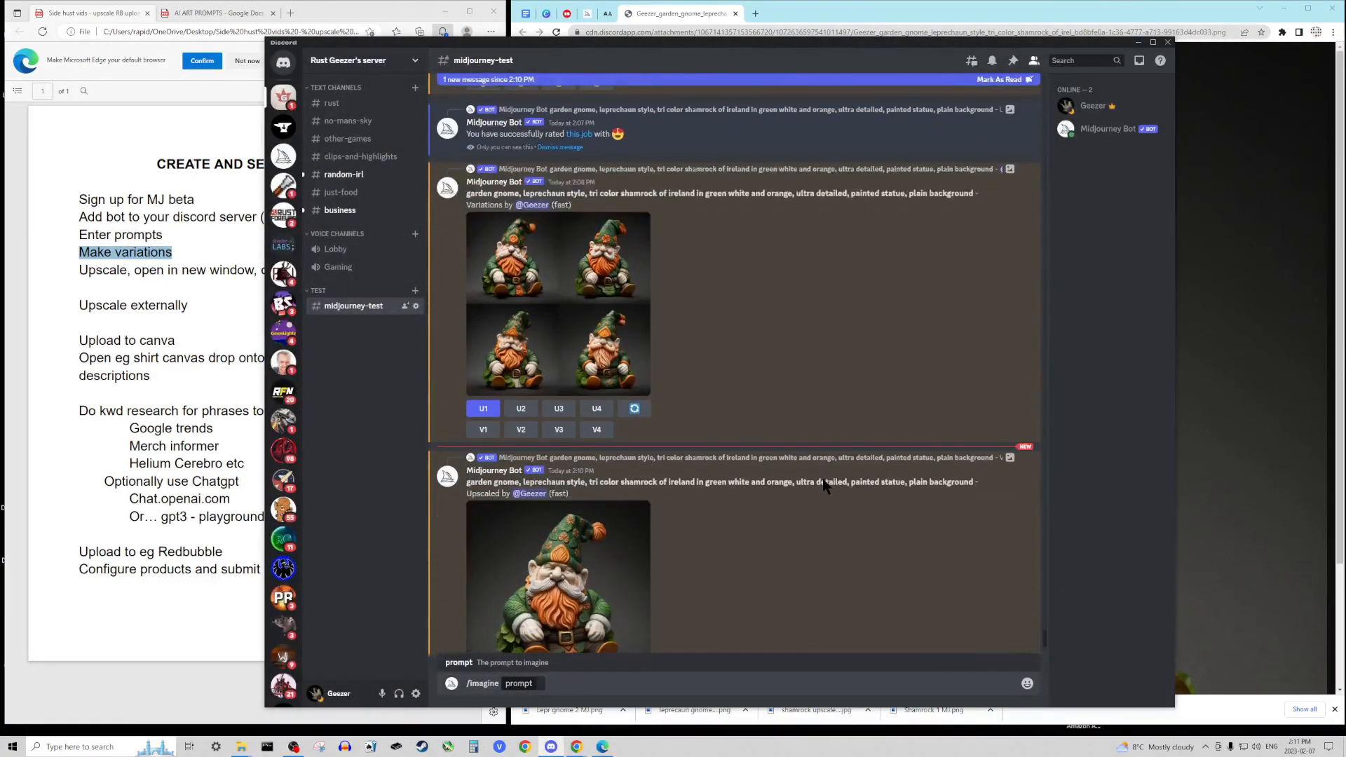
left_click(565, 503)
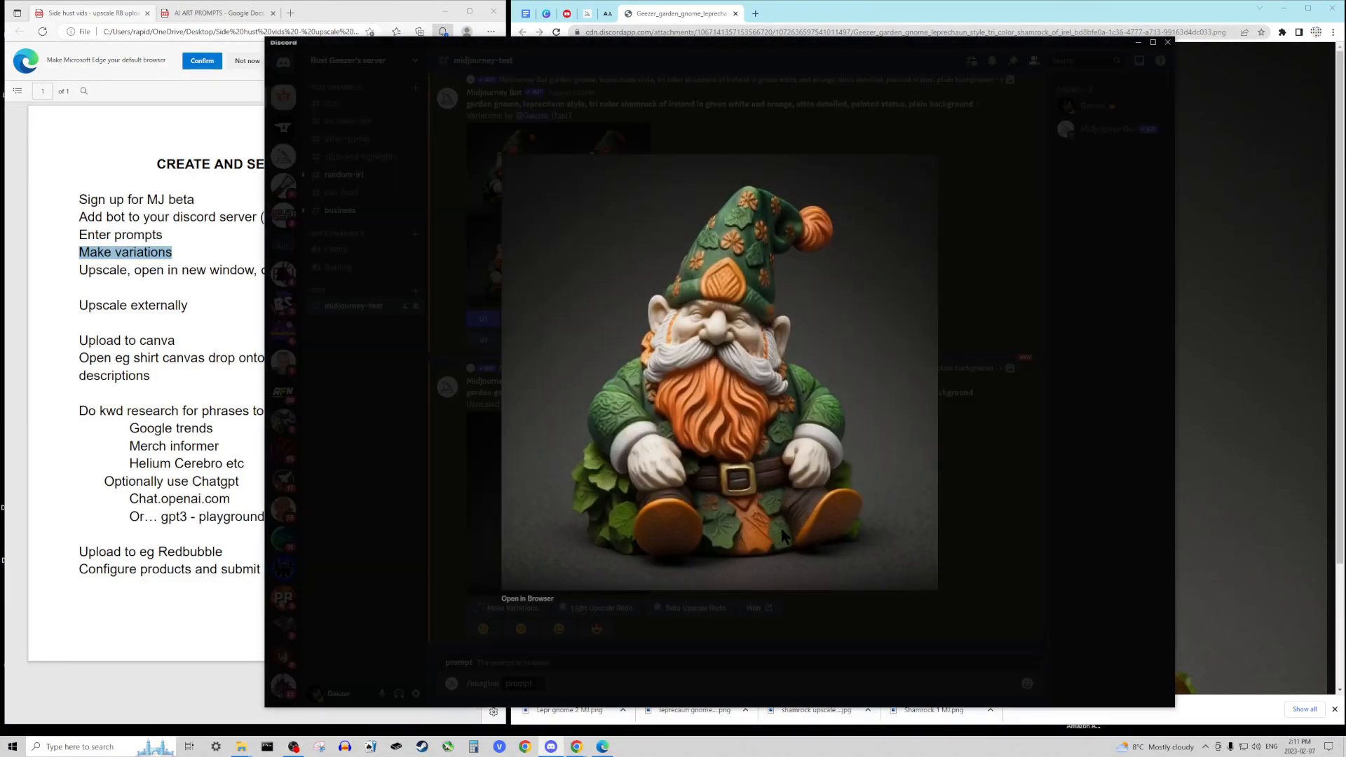
left_click(527, 599)
scroll(1110, 526, "down", 2)
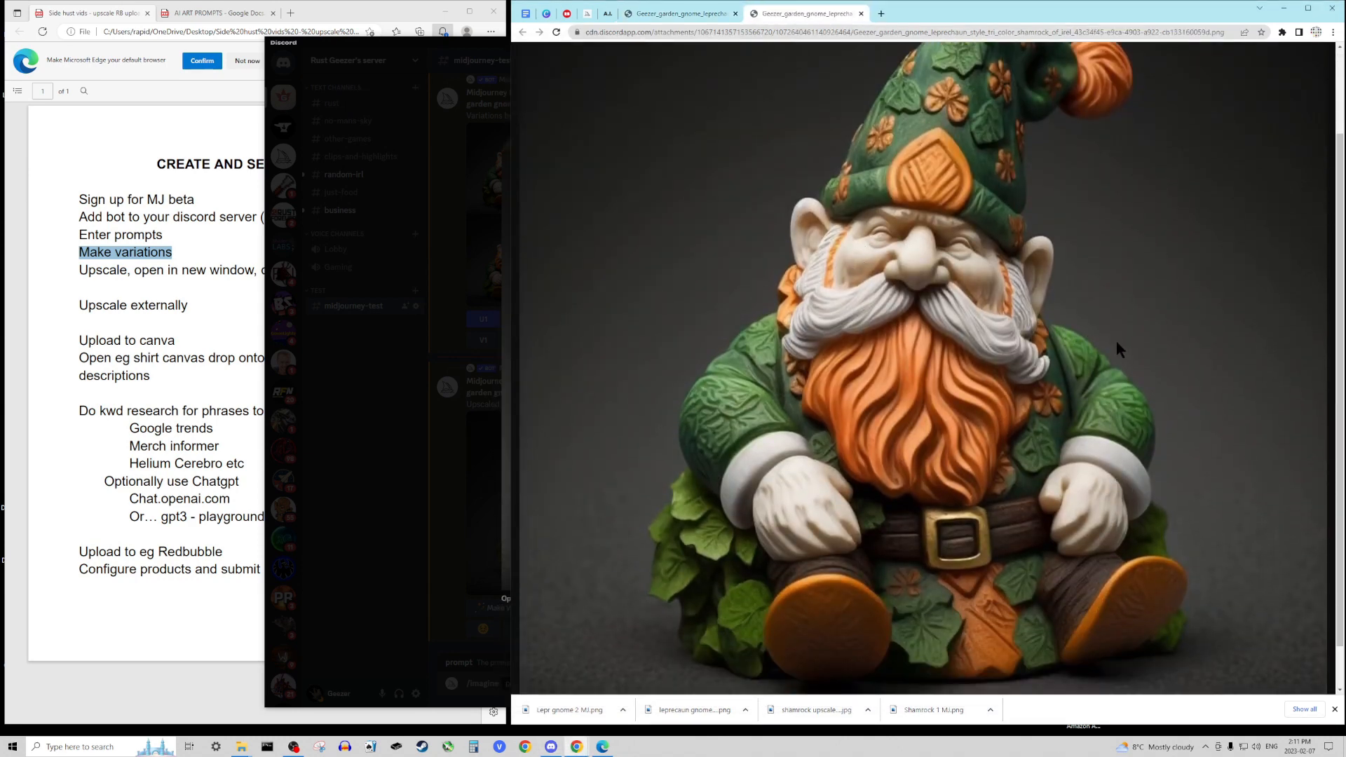
scroll(1117, 339, "up", 3)
scroll(1117, 340, "down", 2)
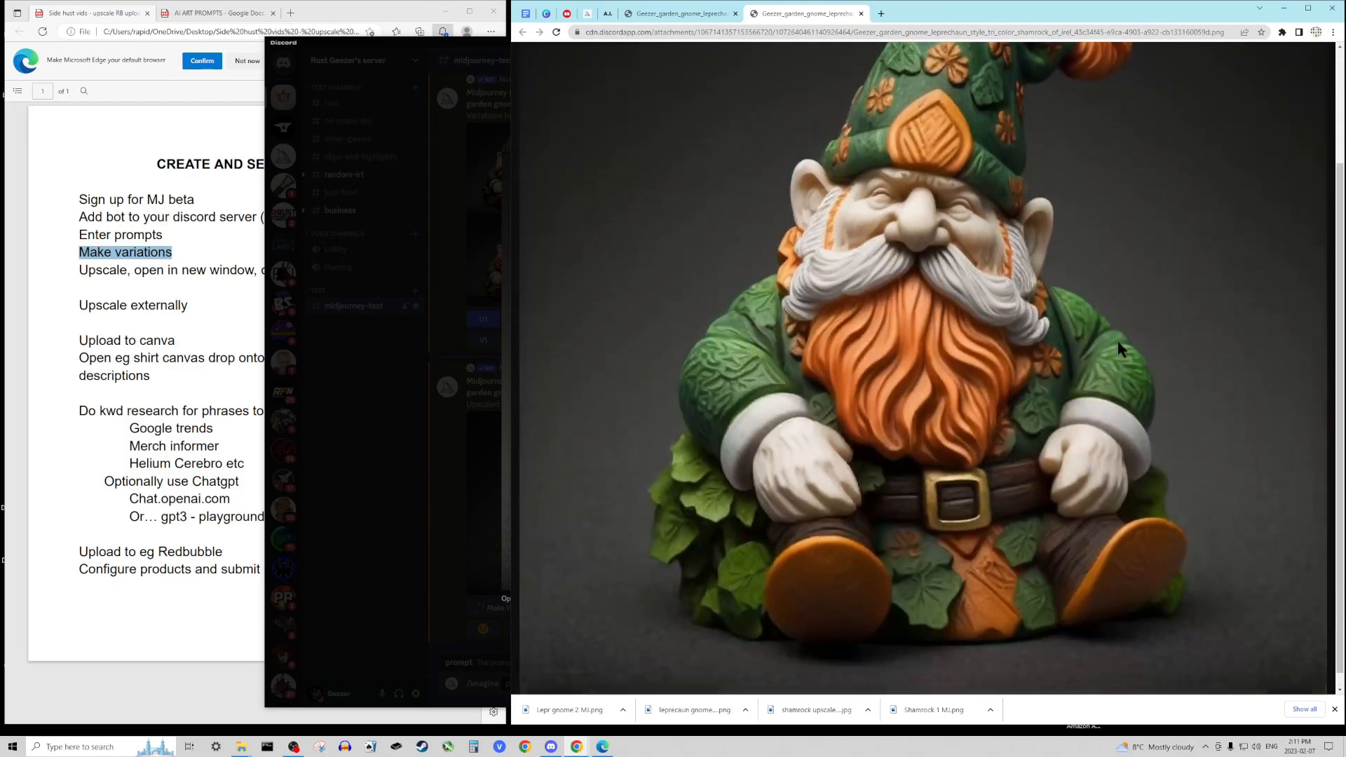
scroll(1117, 339, "up", 3)
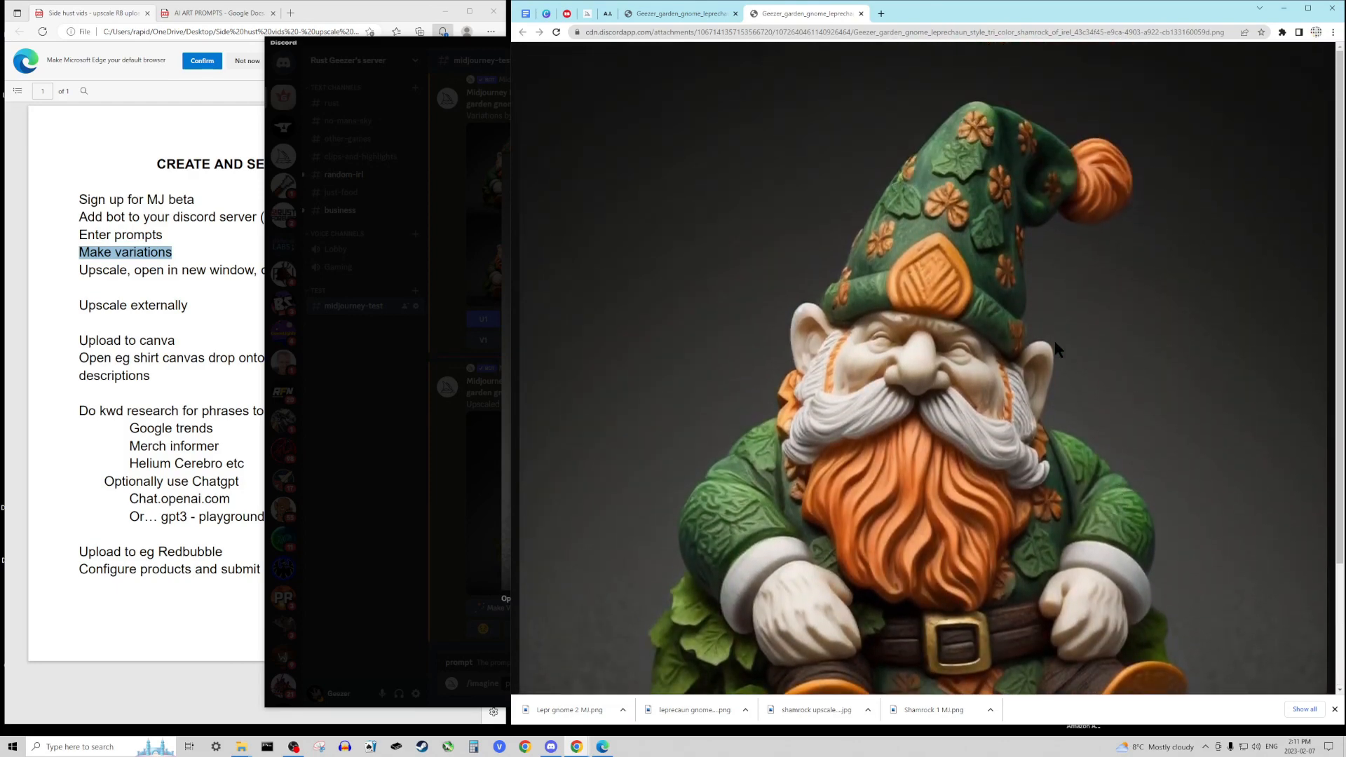
scroll(912, 410, "down", 1)
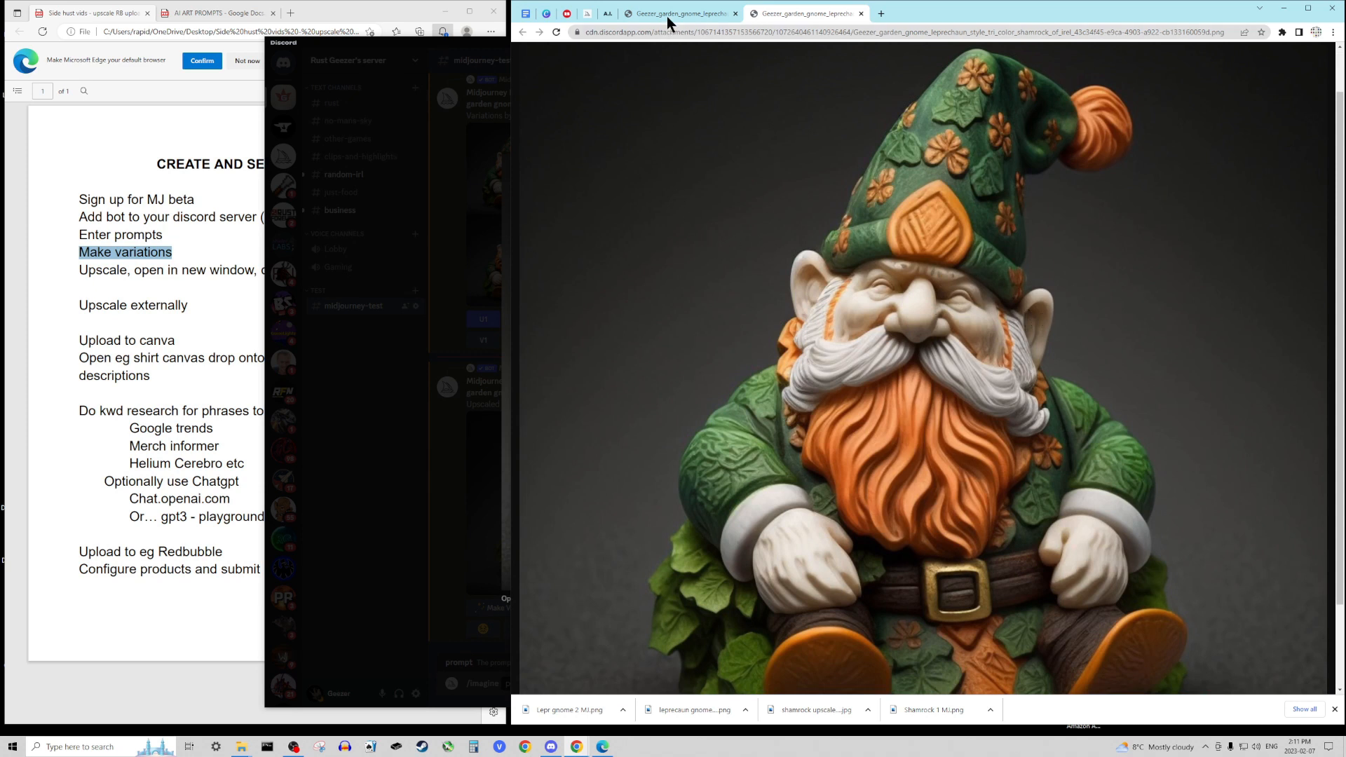
Upscale Lepr gnome 2 MJ.png 2x in AI Image Enlarger with the e-mail option off, and download the resulting JPG
left_click(607, 14)
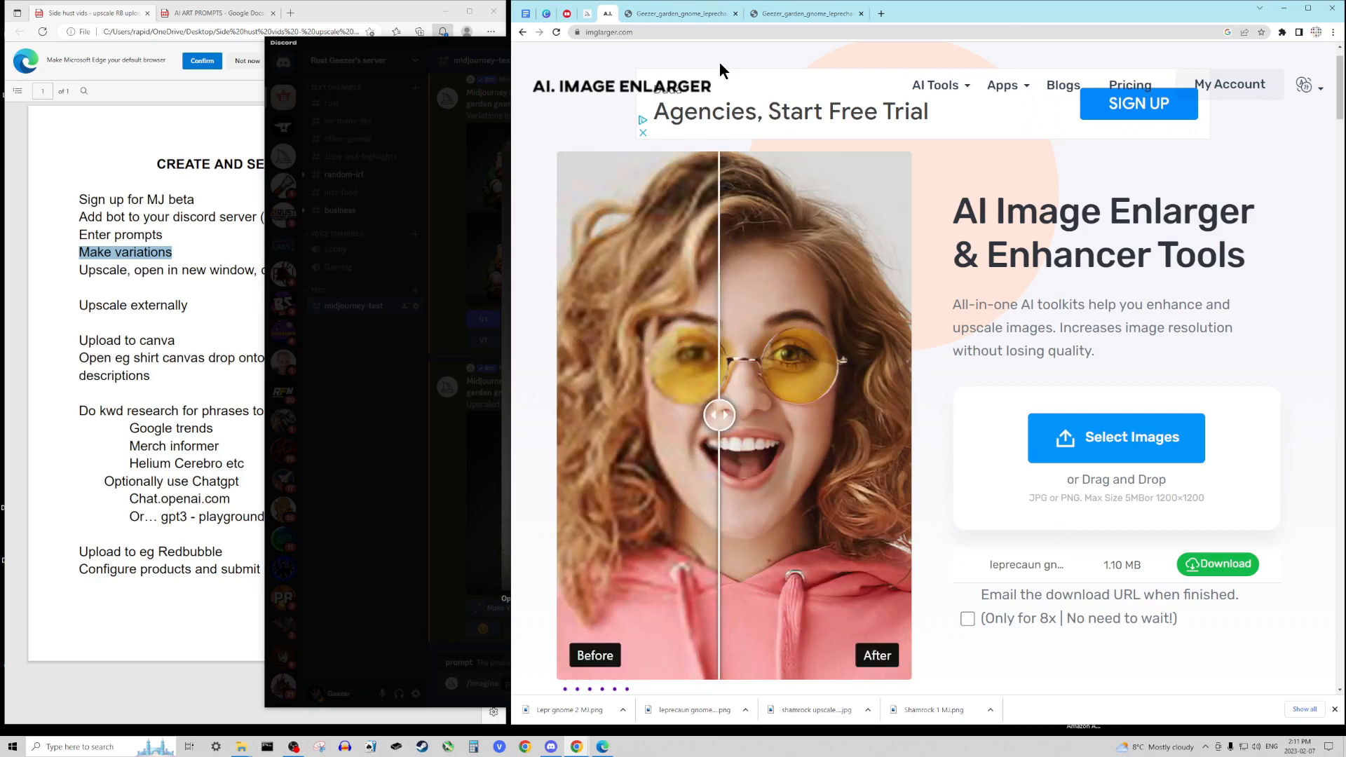
left_click(556, 32)
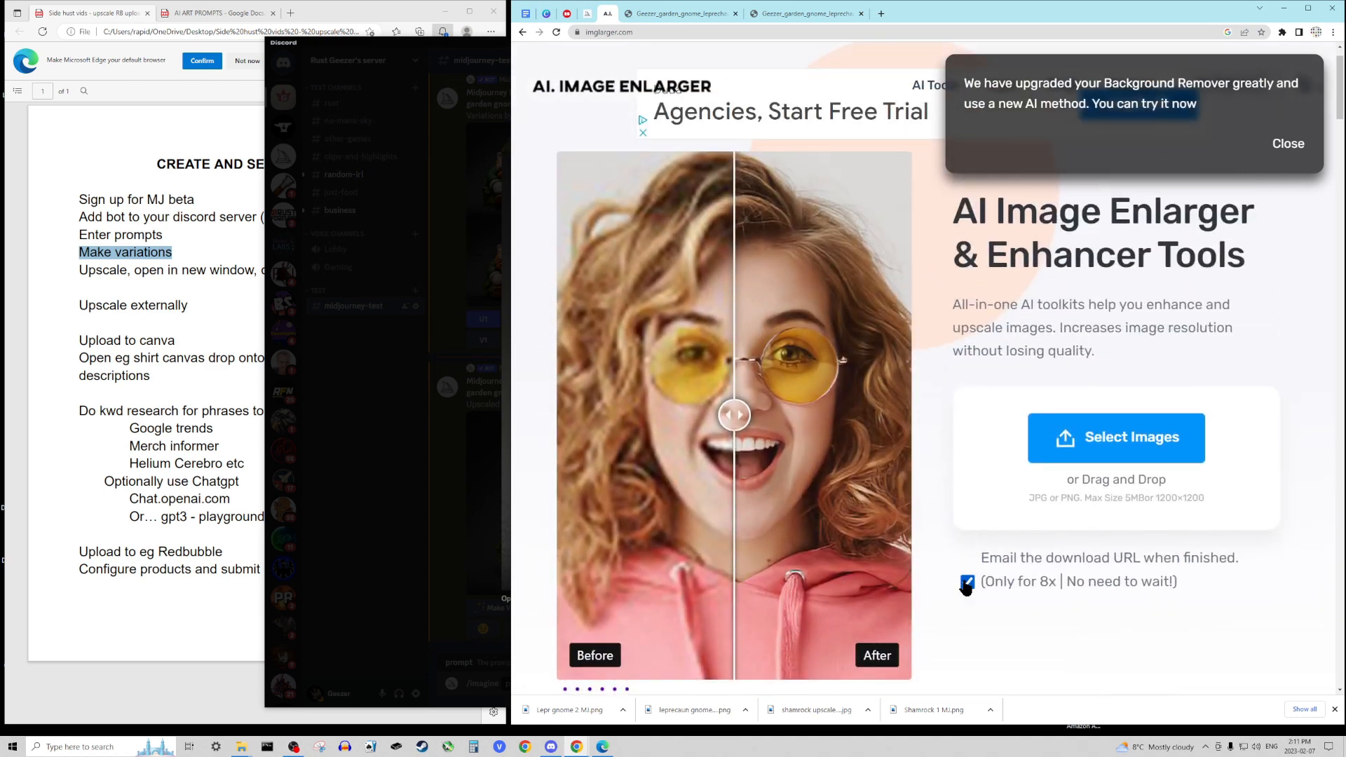
left_click(965, 581)
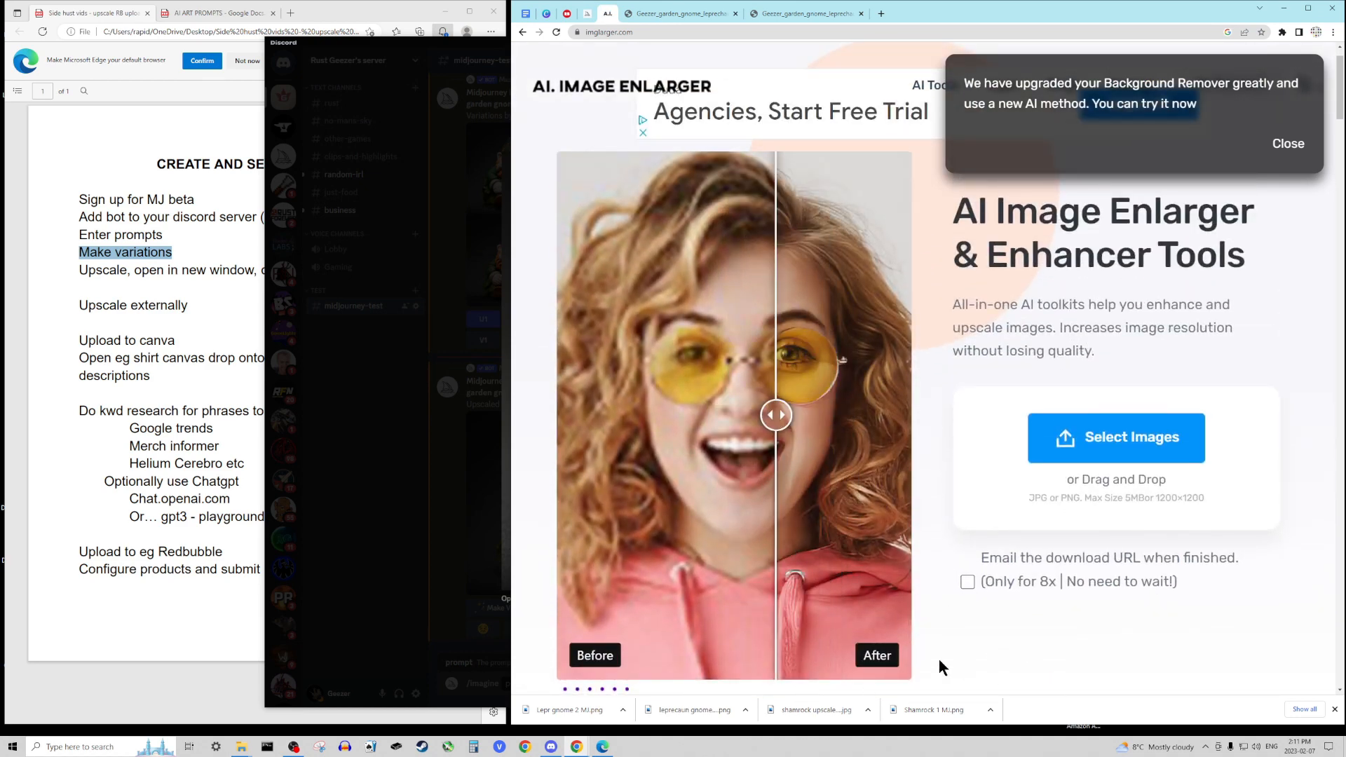
left_click_drag(570, 717, 1094, 484)
left_click(1238, 564)
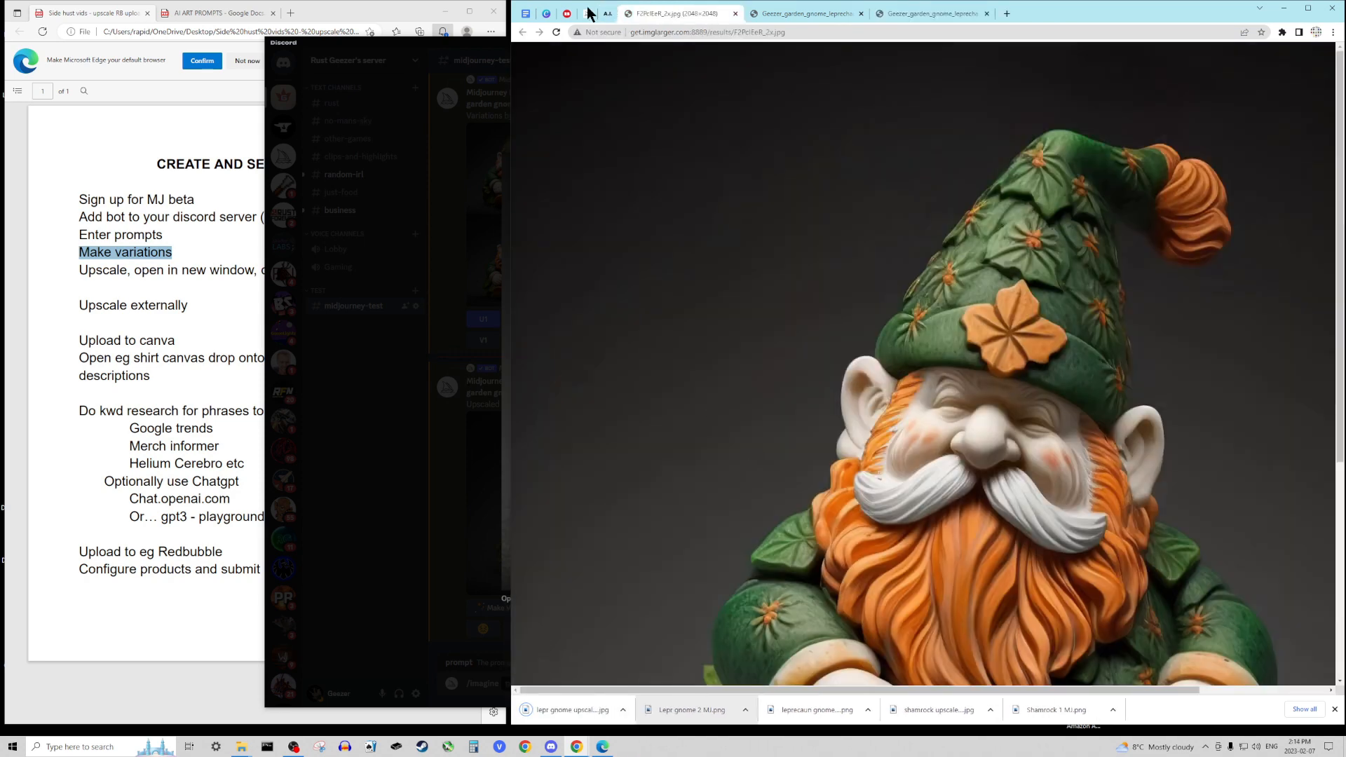
Switch to Canva, place the uploaded gnome image on the blank page and enlarge it to nearly full width near the page's upper edge
left_click(548, 12)
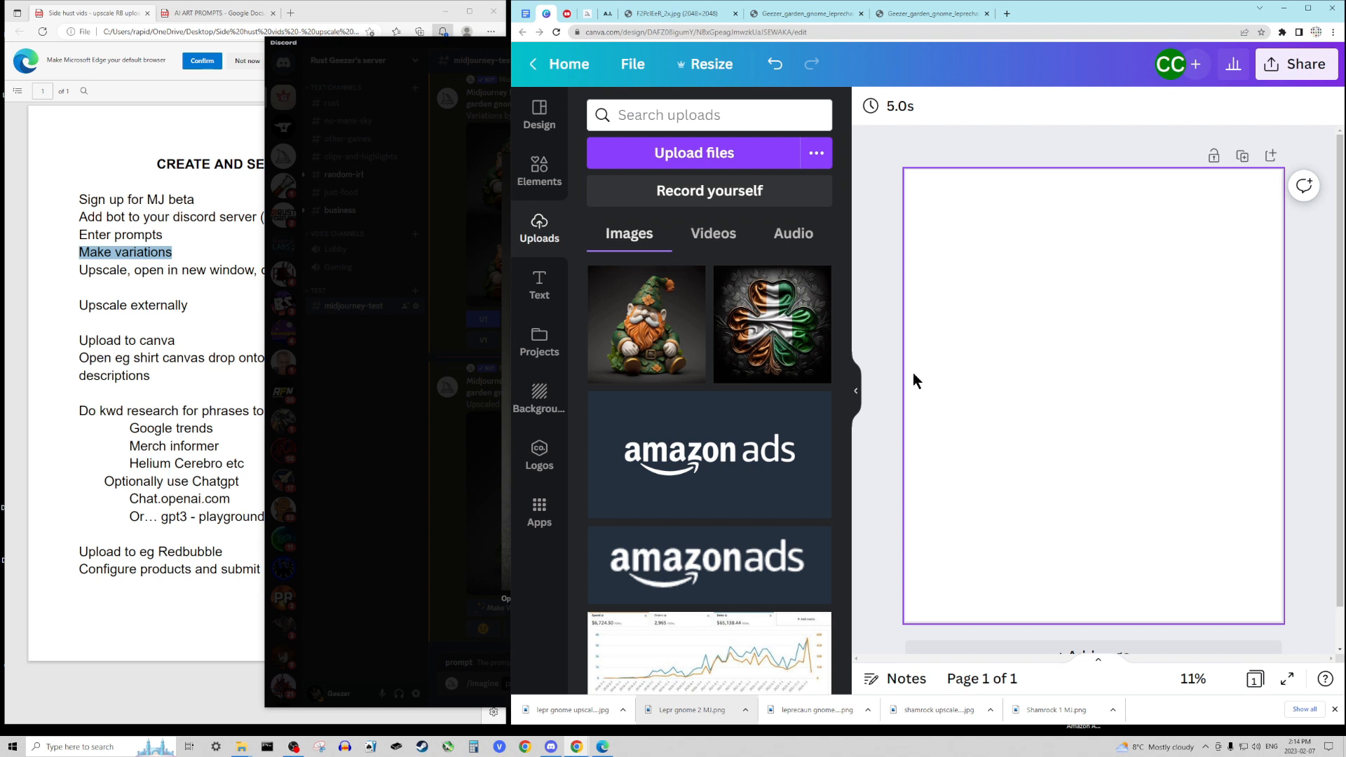
left_click_drag(646, 324, 1042, 328)
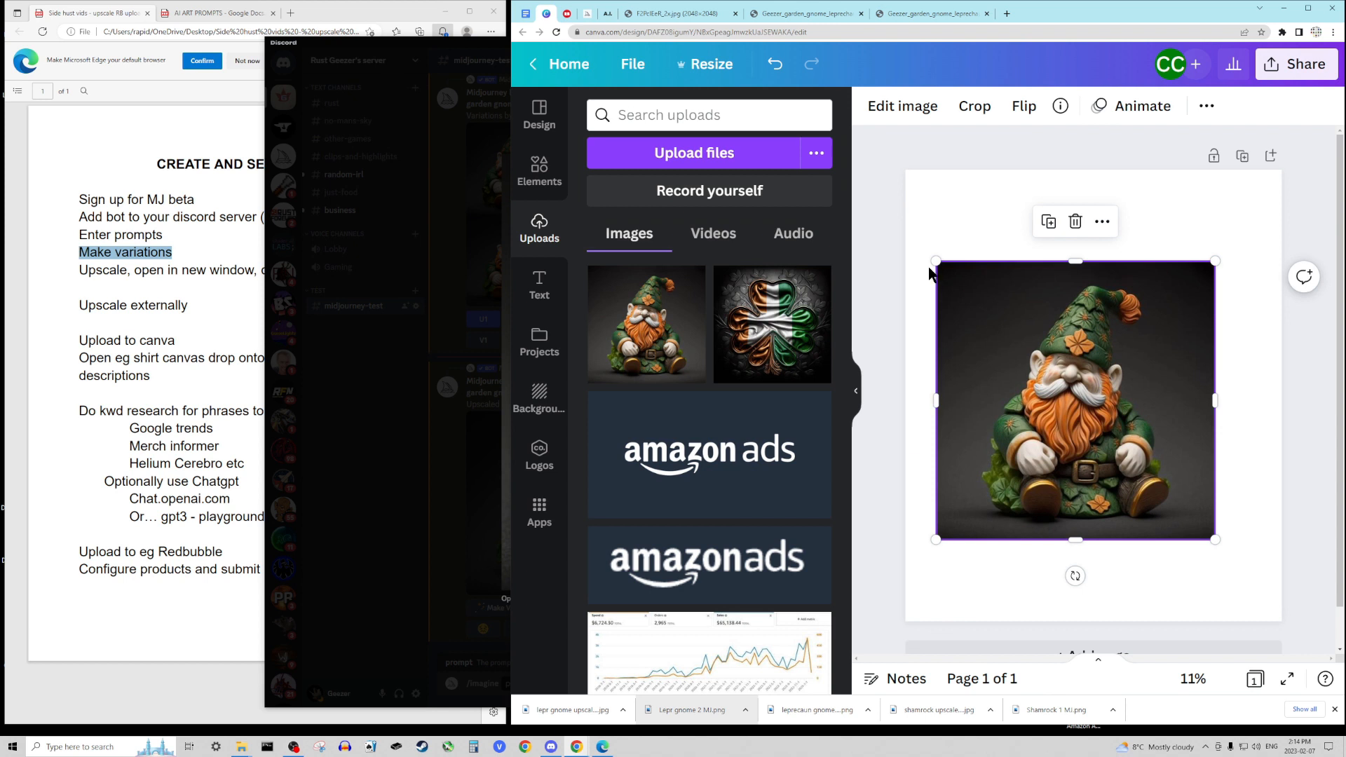
left_click(905, 217)
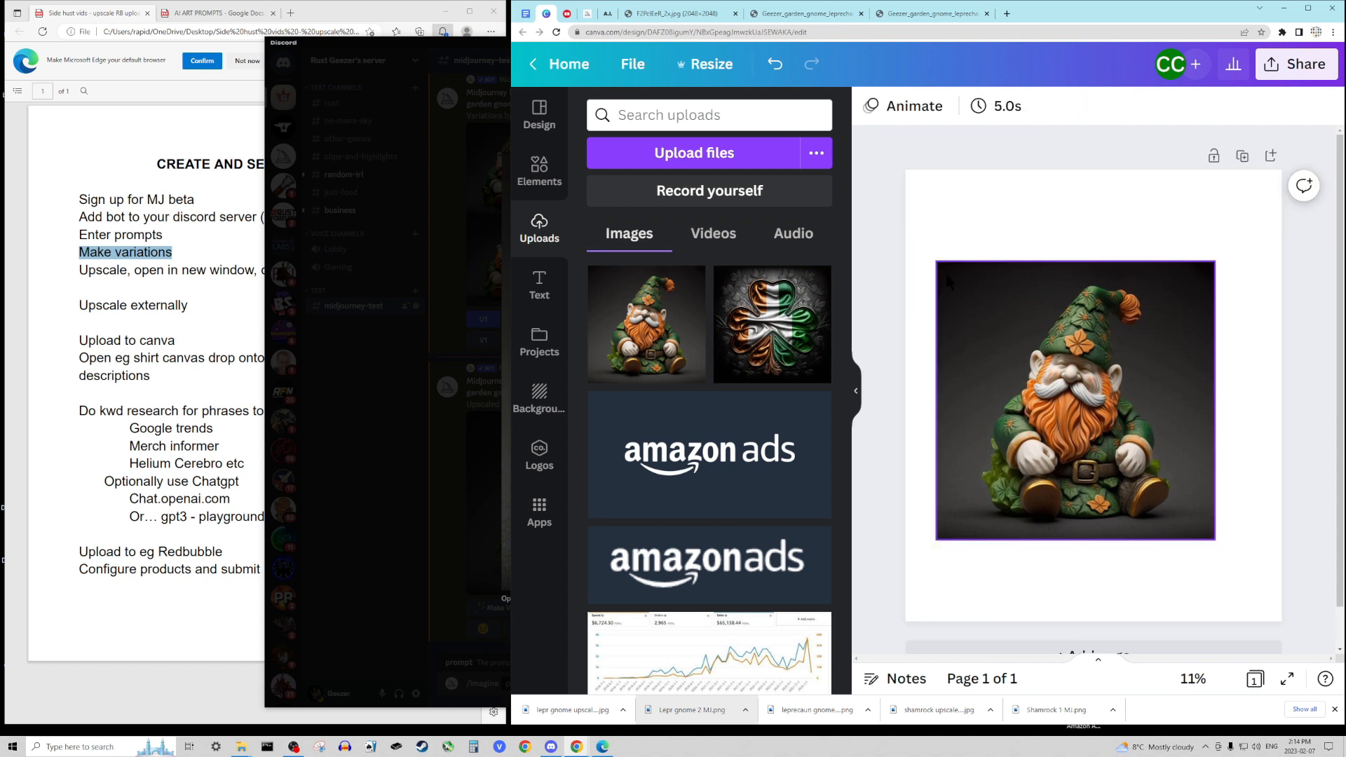
left_click(939, 262)
left_click_drag(937, 261, 911, 235)
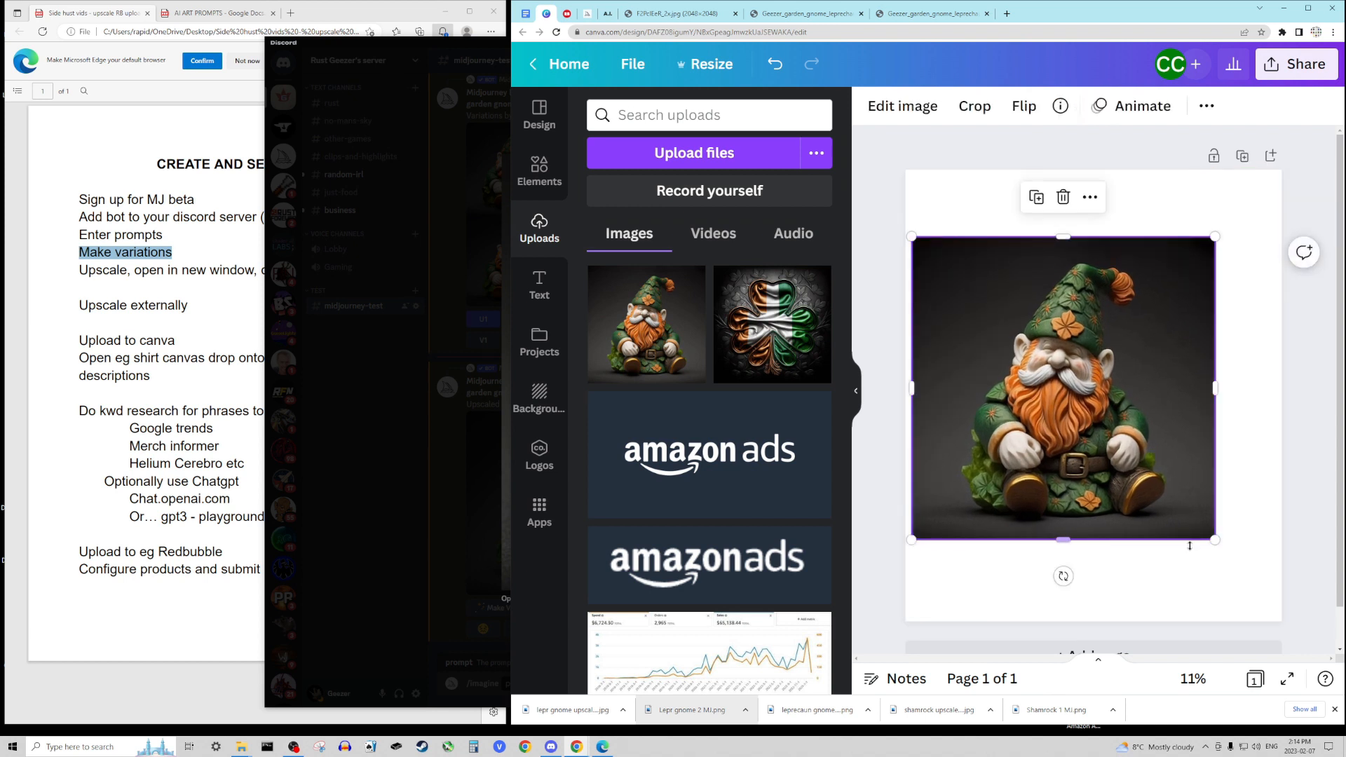
left_click_drag(1215, 539, 1271, 595)
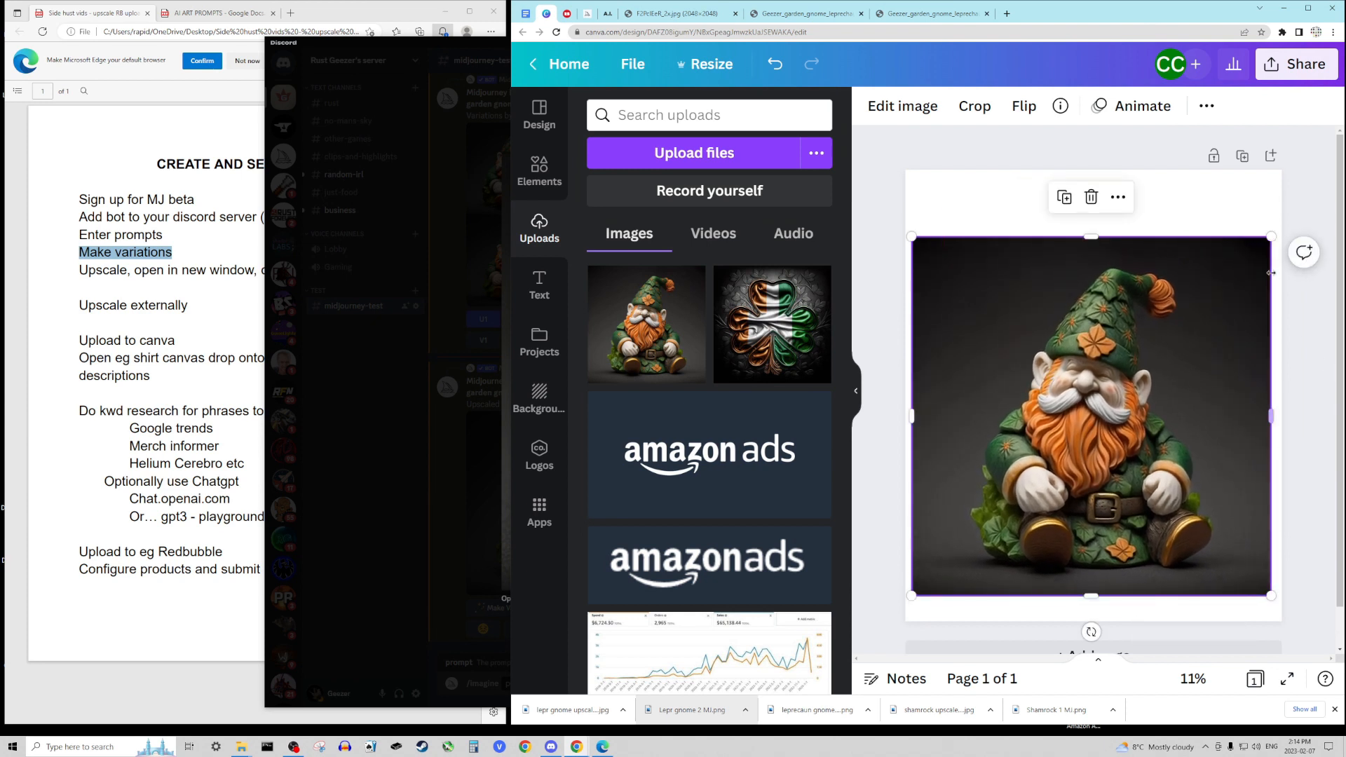
left_click_drag(1019, 281, 1020, 242)
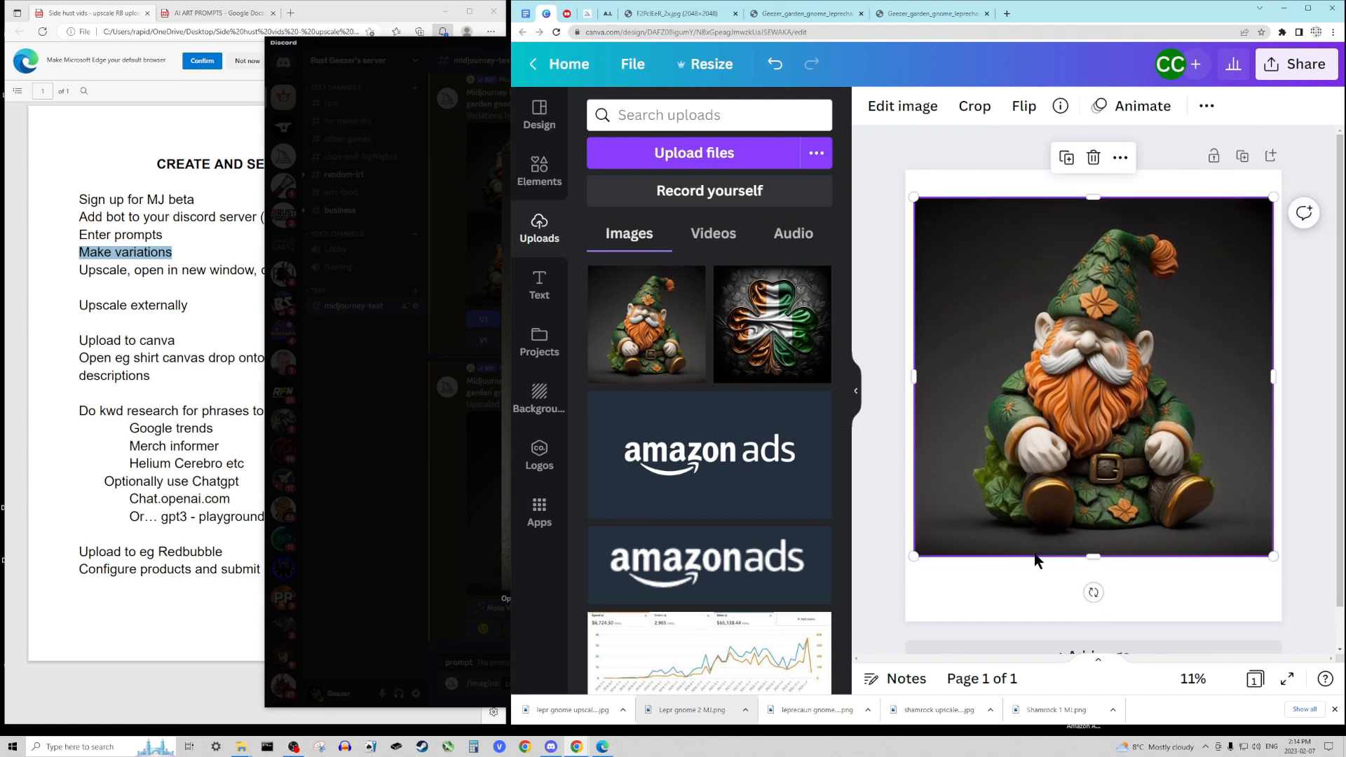
left_click(1021, 592)
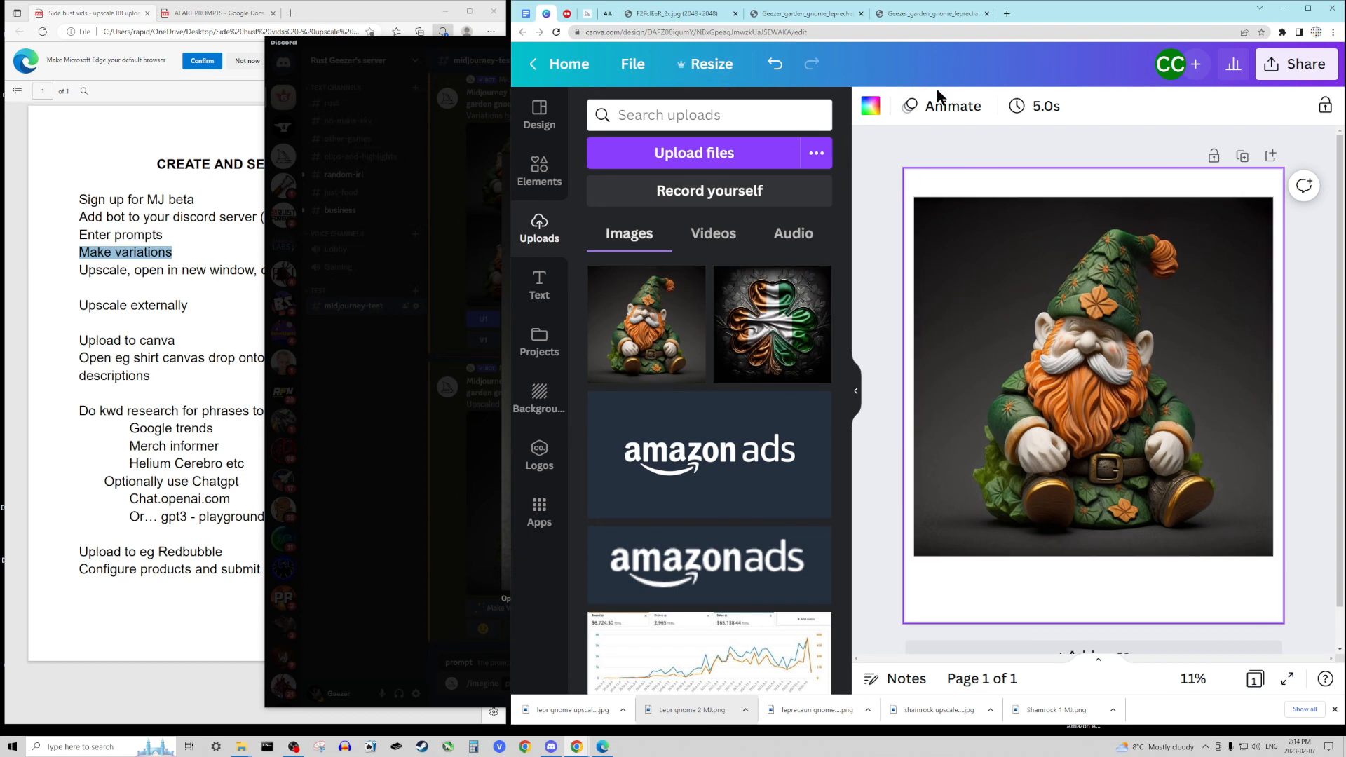
Remove the dark background from the gnome image on the page with Background Remover and apply the cutout
left_click(965, 234)
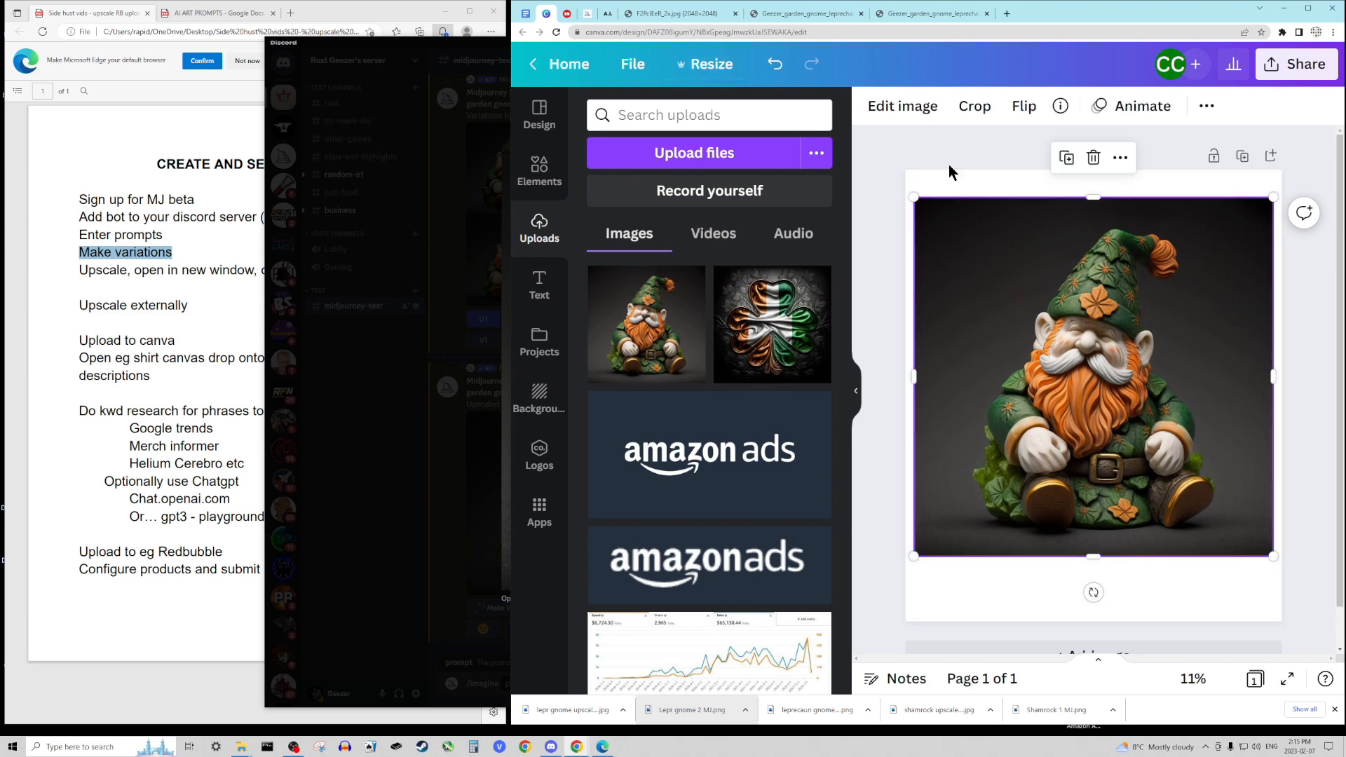
left_click(916, 111)
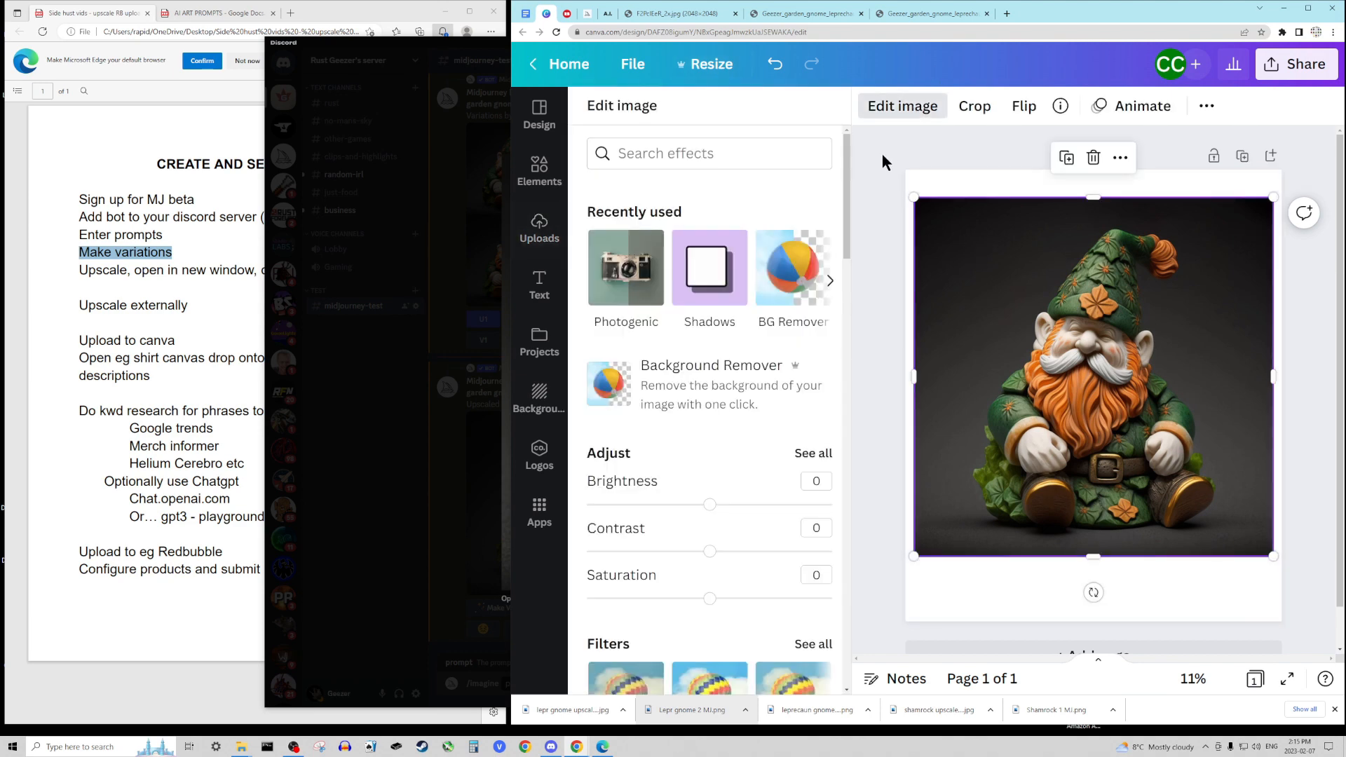
left_click(783, 284)
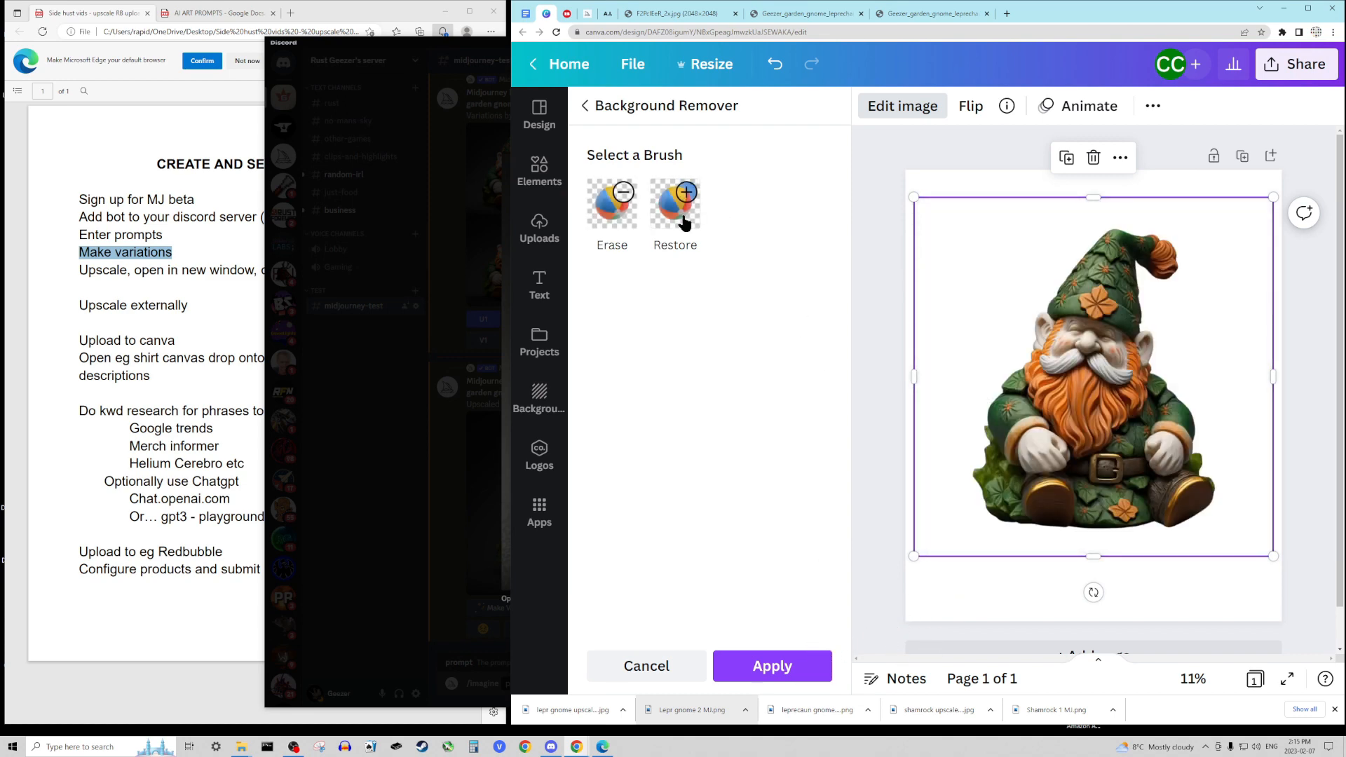
left_click(614, 204)
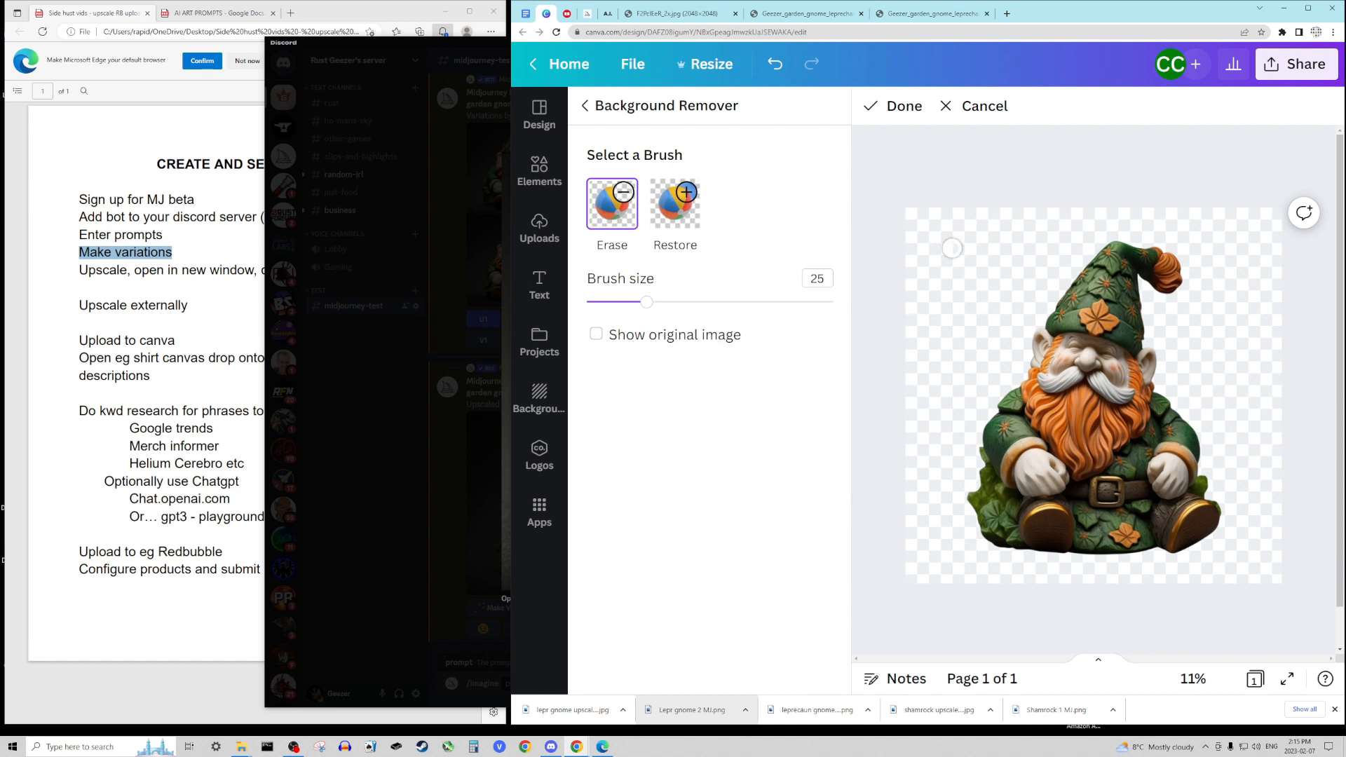
left_click(871, 106)
left_click(769, 663)
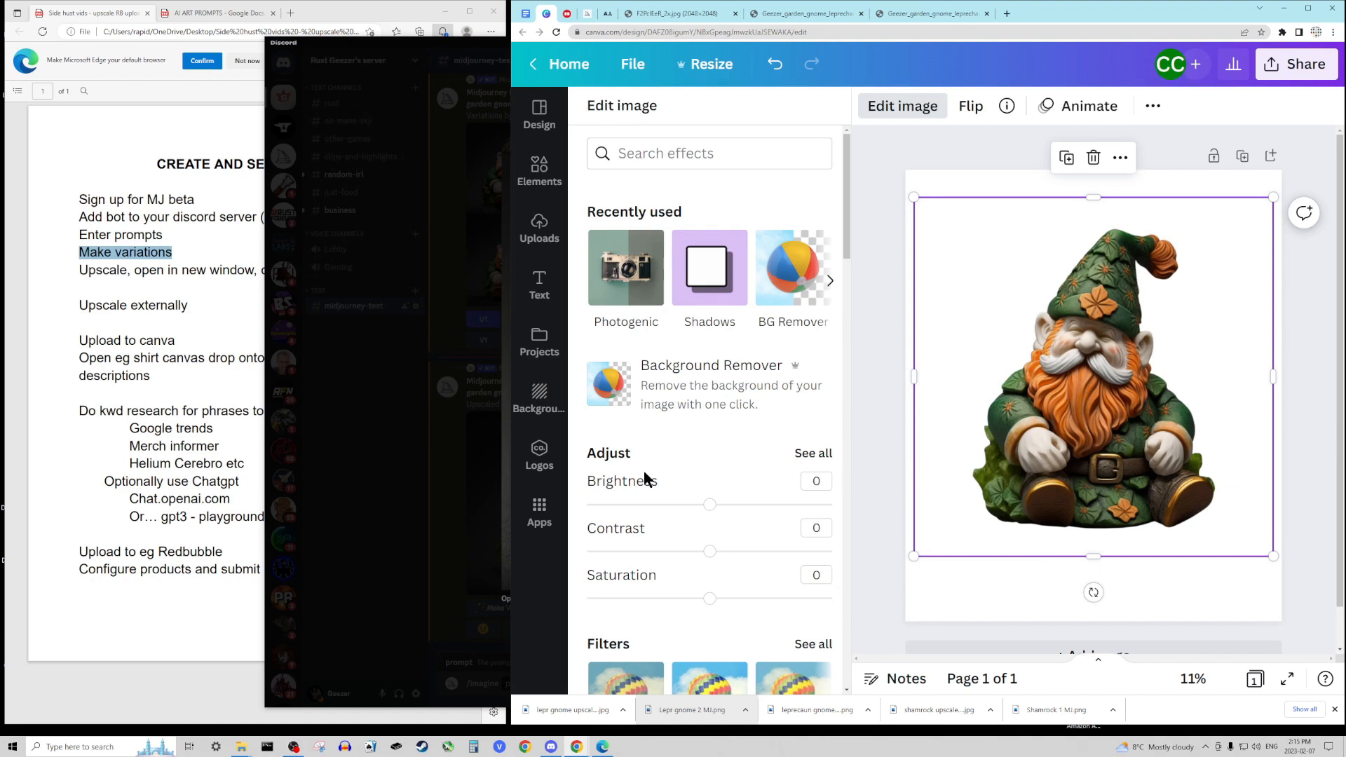
scroll(663, 596, "down", 4)
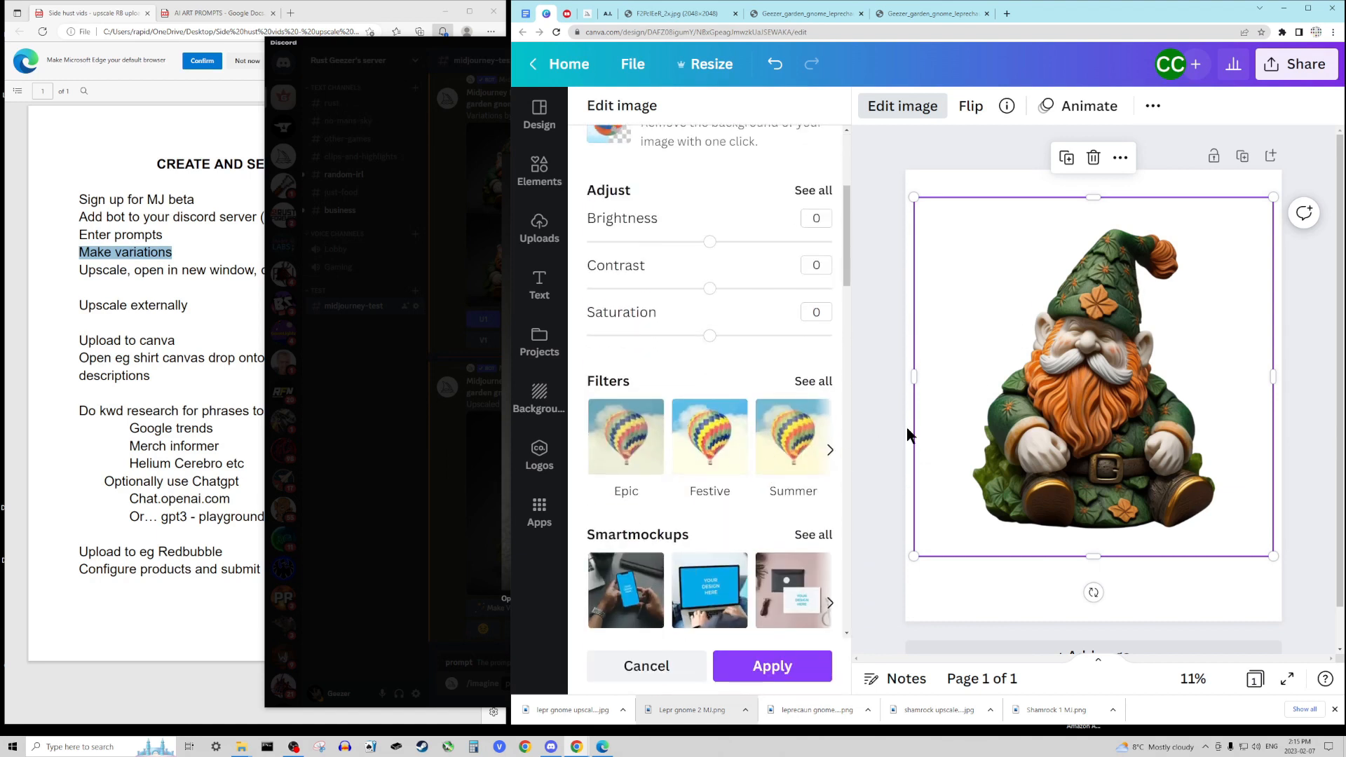
Enlarge the gnome cutout until it nearly fills the page width and centre it on the page
left_click_drag(912, 197, 827, 158)
left_click_drag(1054, 469, 1082, 490)
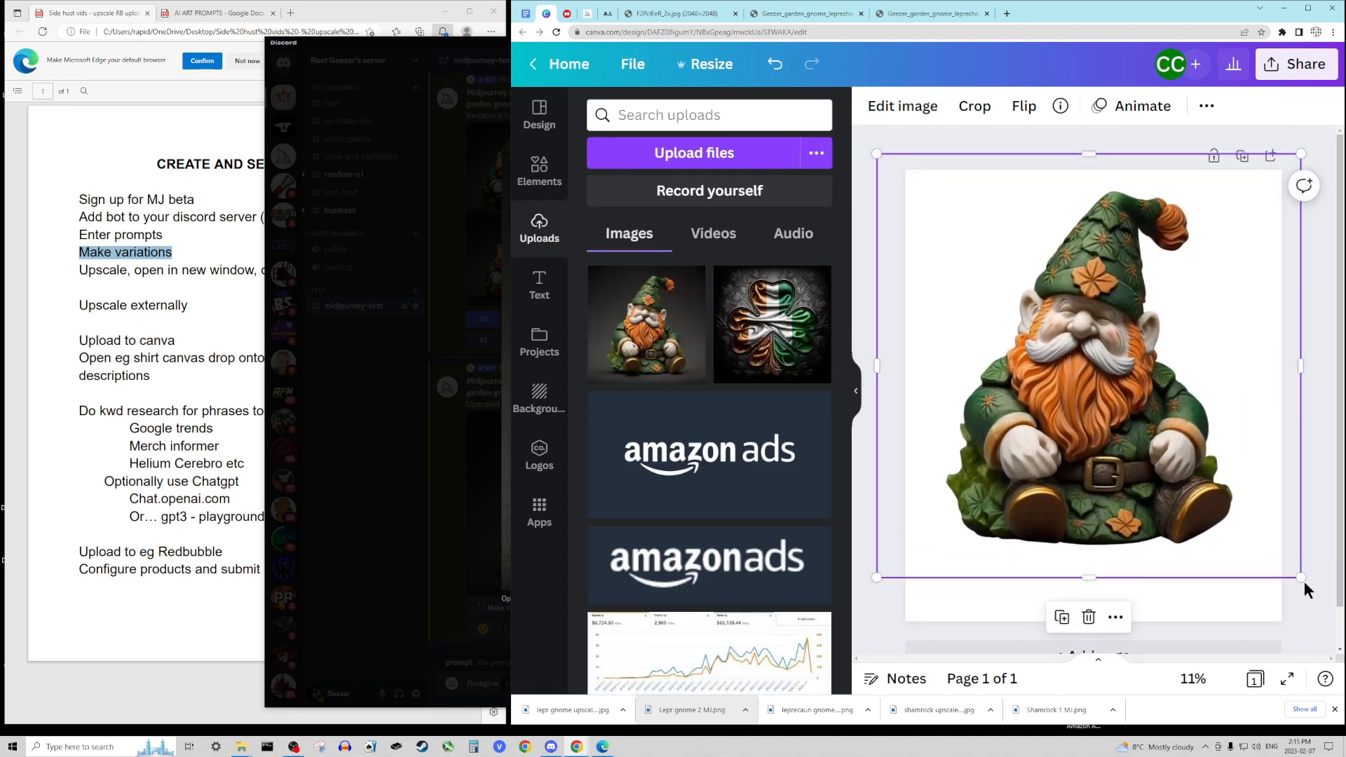
left_click_drag(1300, 578, 1342, 628)
mouse_move(1197, 522)
left_mouse_down()
mouse_move(1174, 508)
mouse_move(1174, 528)
left_mouse_up()
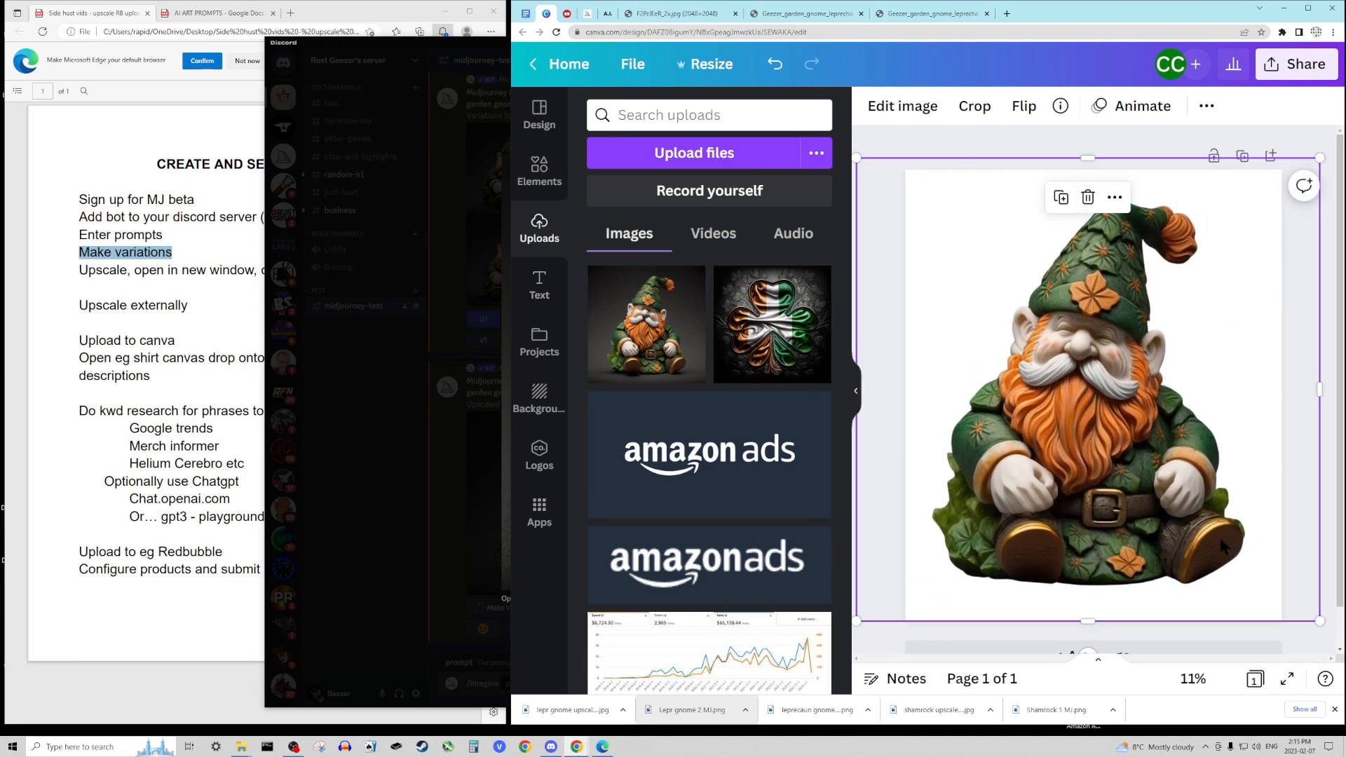
left_click_drag(1242, 556, 1201, 533)
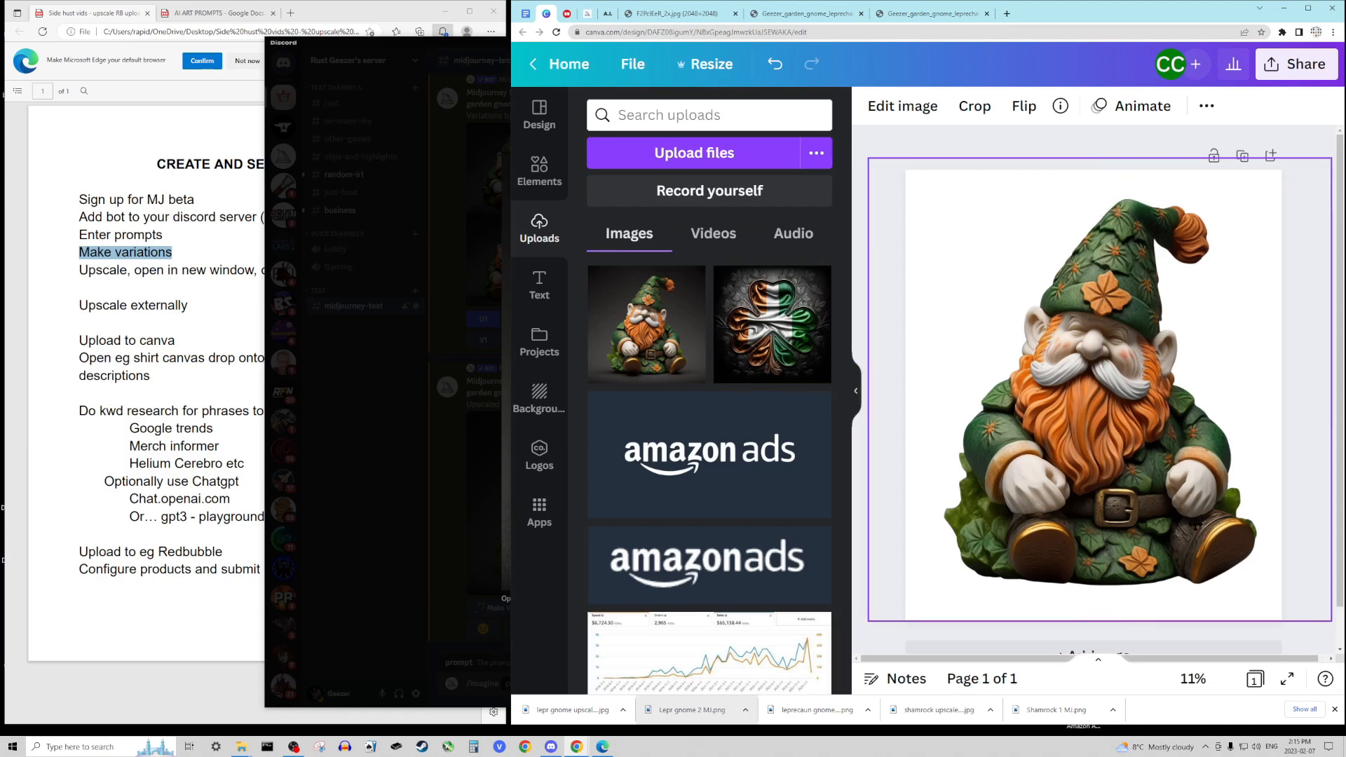
left_click_drag(1111, 311, 1104, 296)
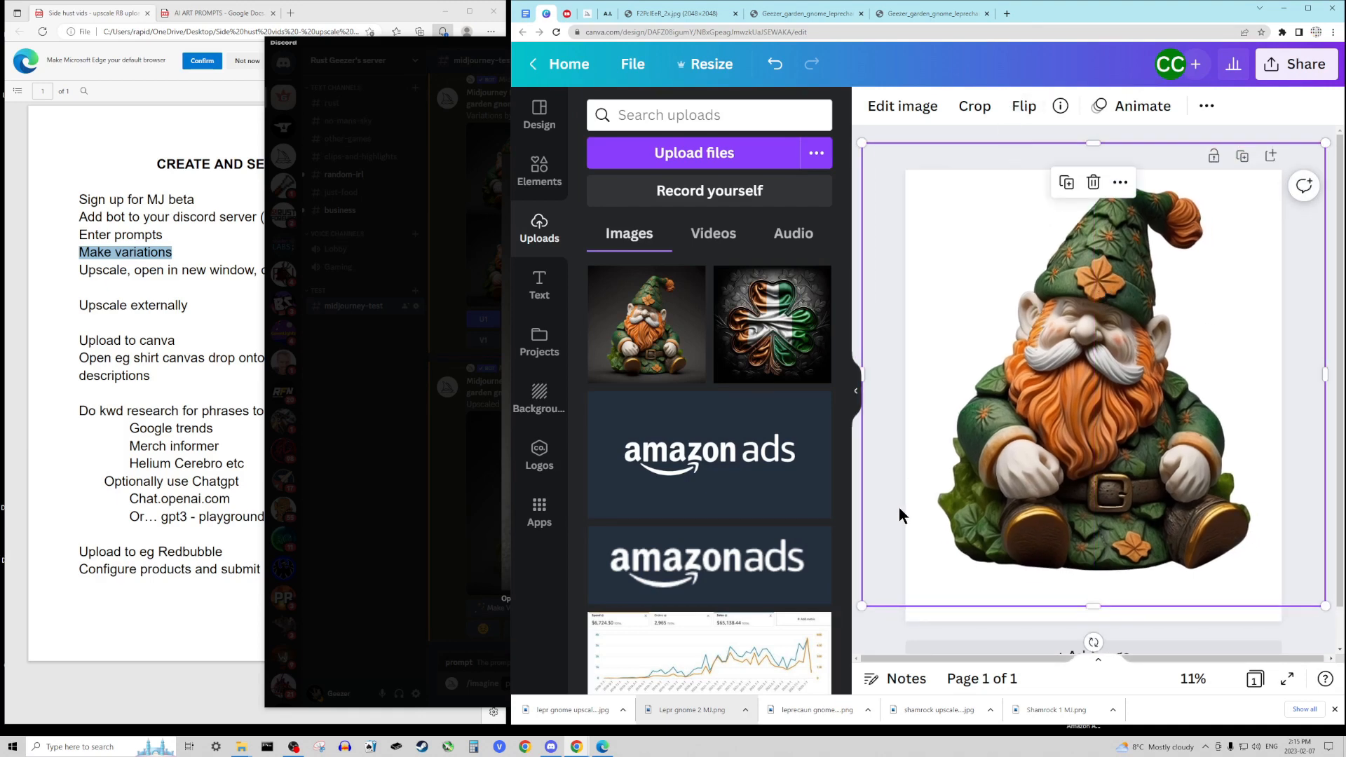
left_click_drag(861, 606, 850, 627)
left_click_drag(1115, 551, 1123, 539)
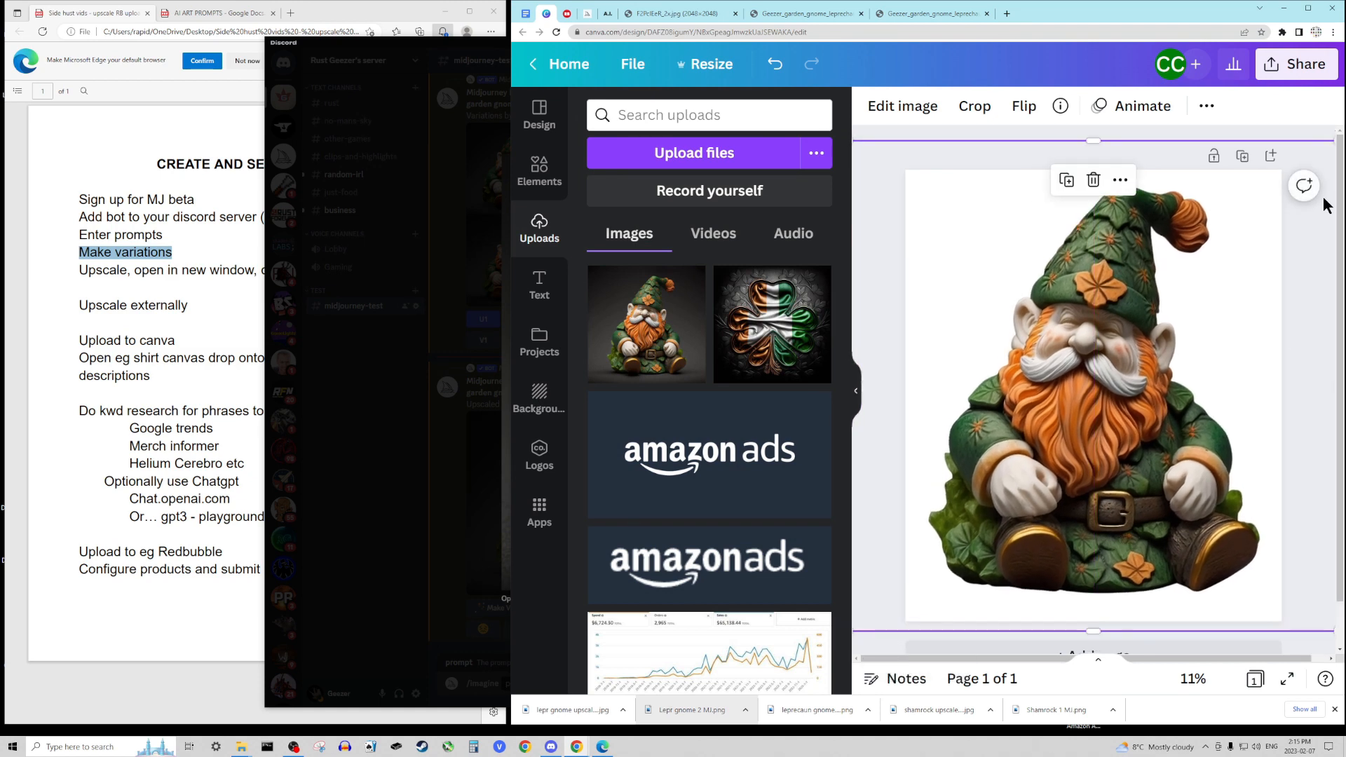
Download the design as a PNG at size 1 with a transparent background
left_click(1296, 64)
left_click(1104, 462)
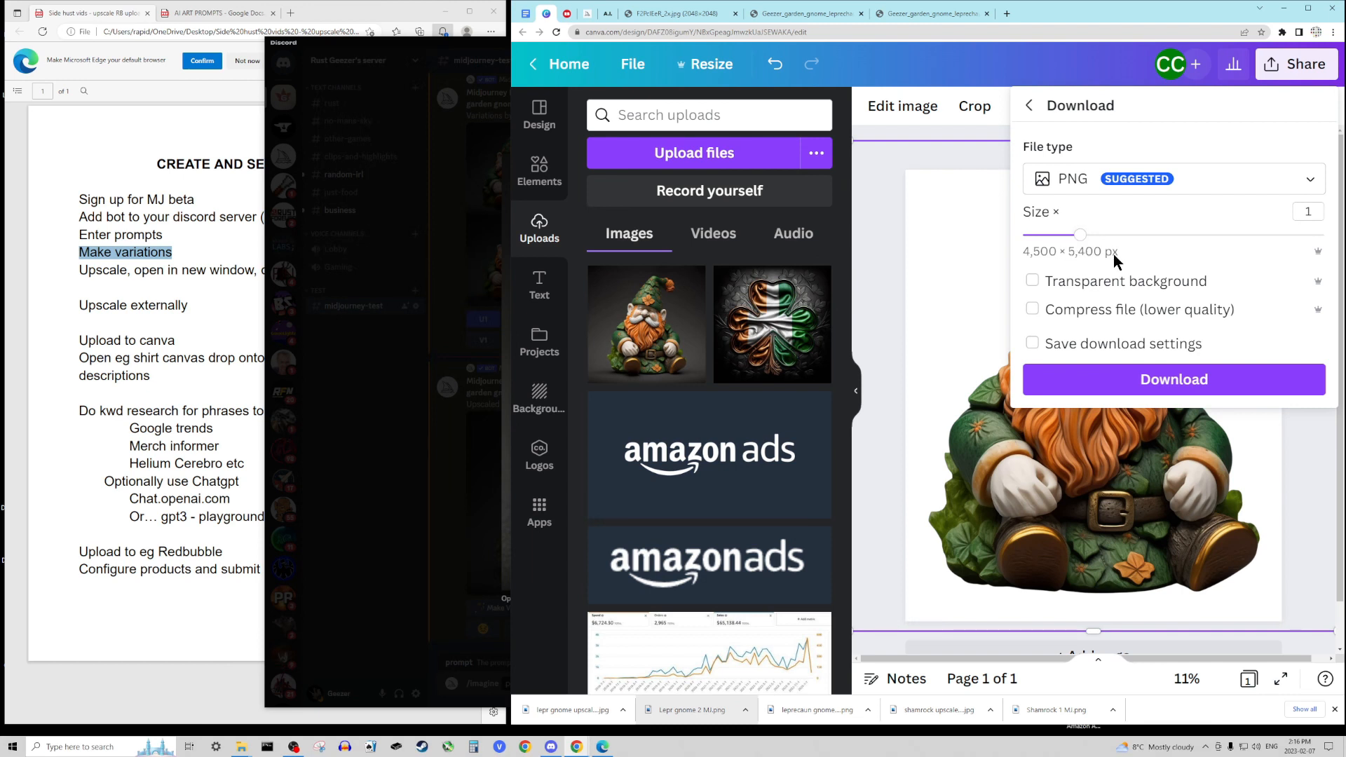
left_click(1083, 281)
left_click(1089, 281)
left_click(1089, 286)
left_click(1129, 371)
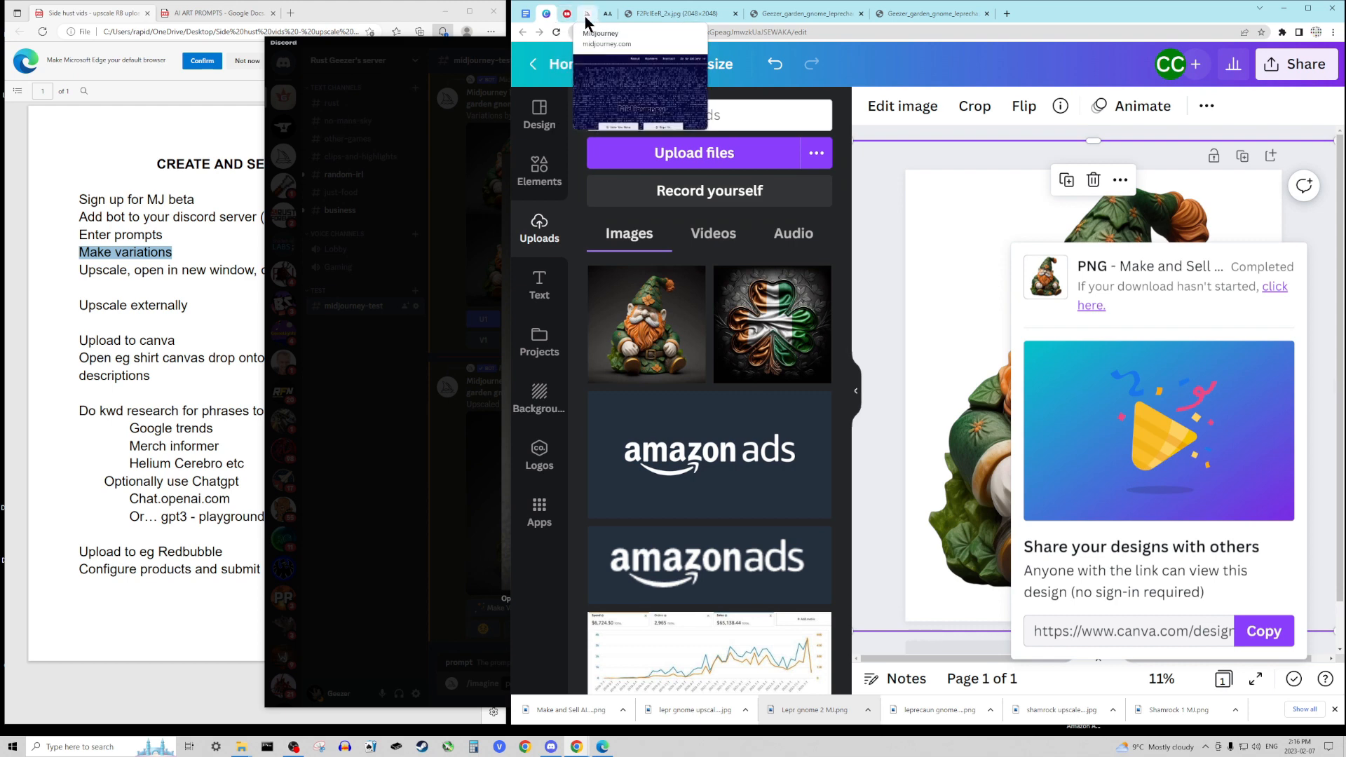
Switch to Redbubble's Add new work page and upload the downloaded gnome PNG as a new work
left_click(560, 14)
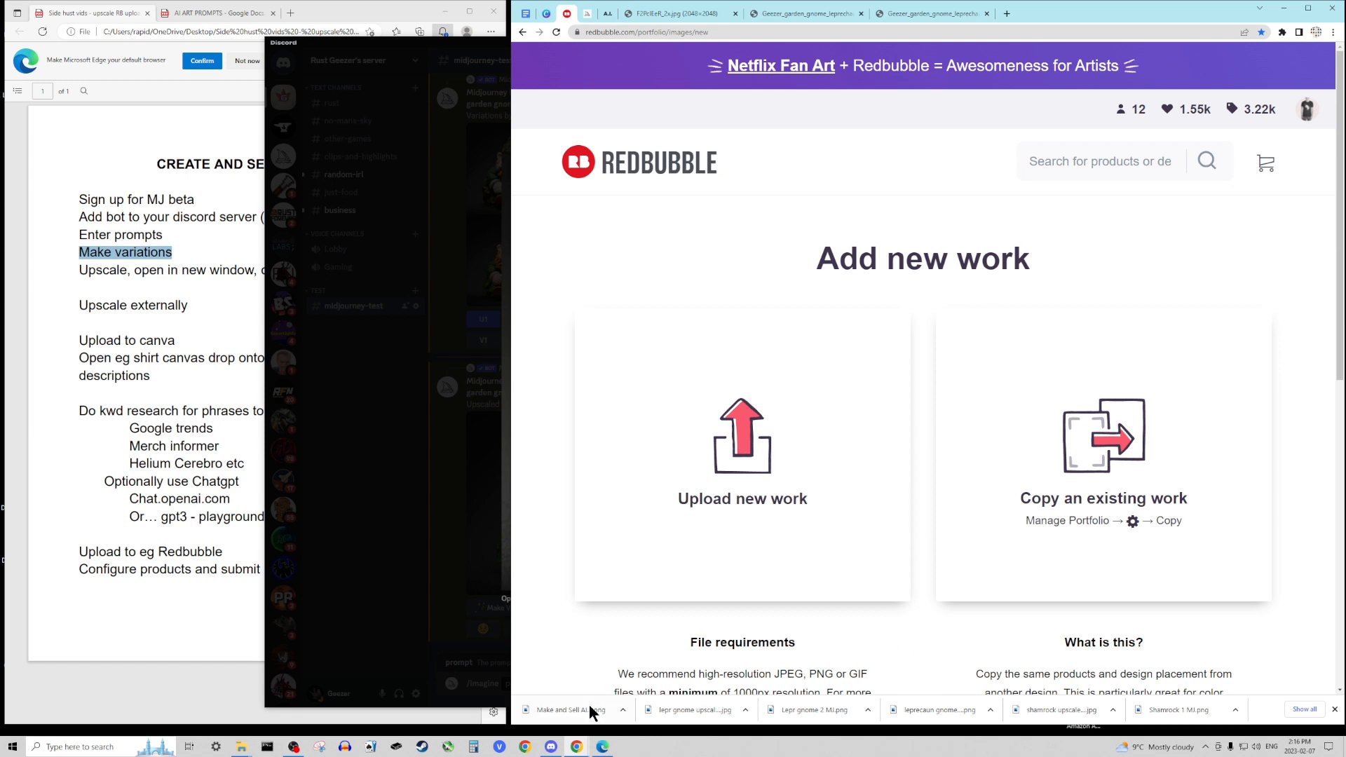
left_click_drag(549, 718, 743, 448)
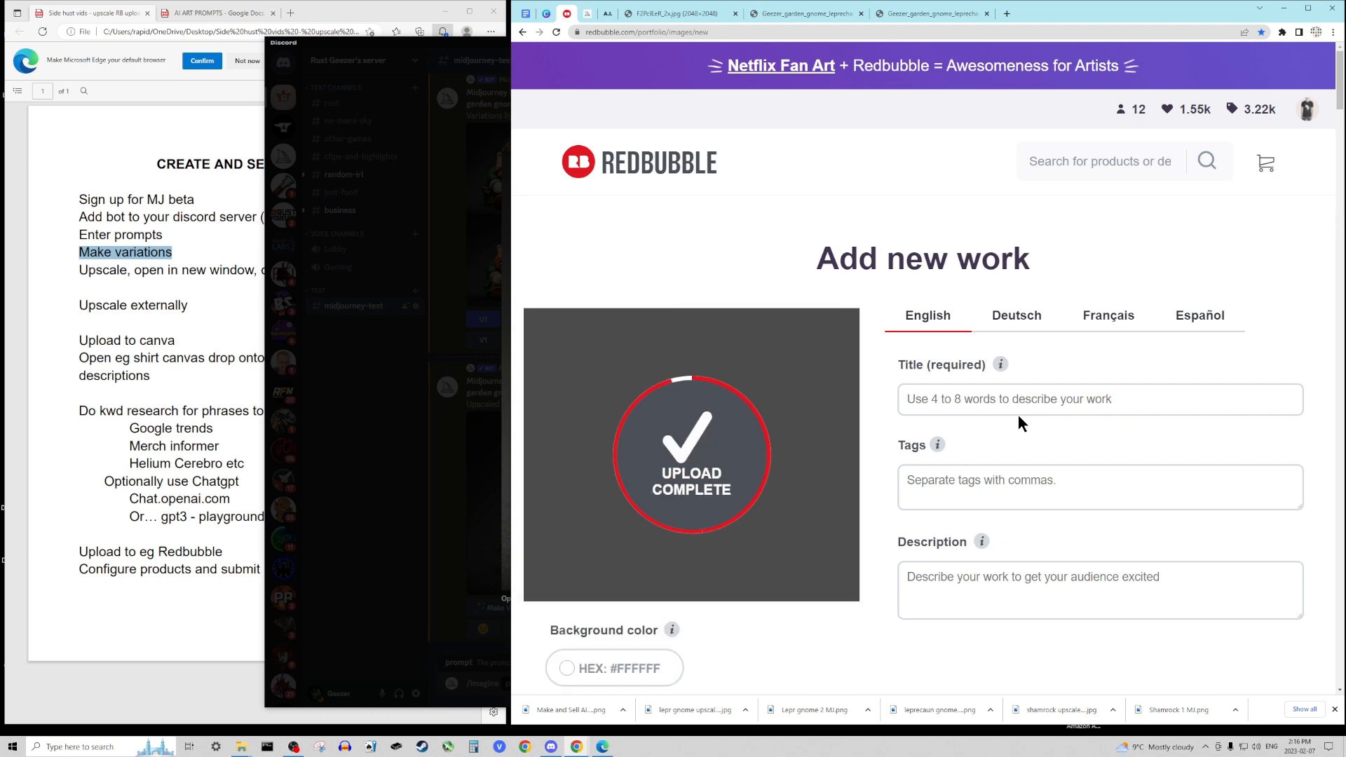
left_click(901, 479)
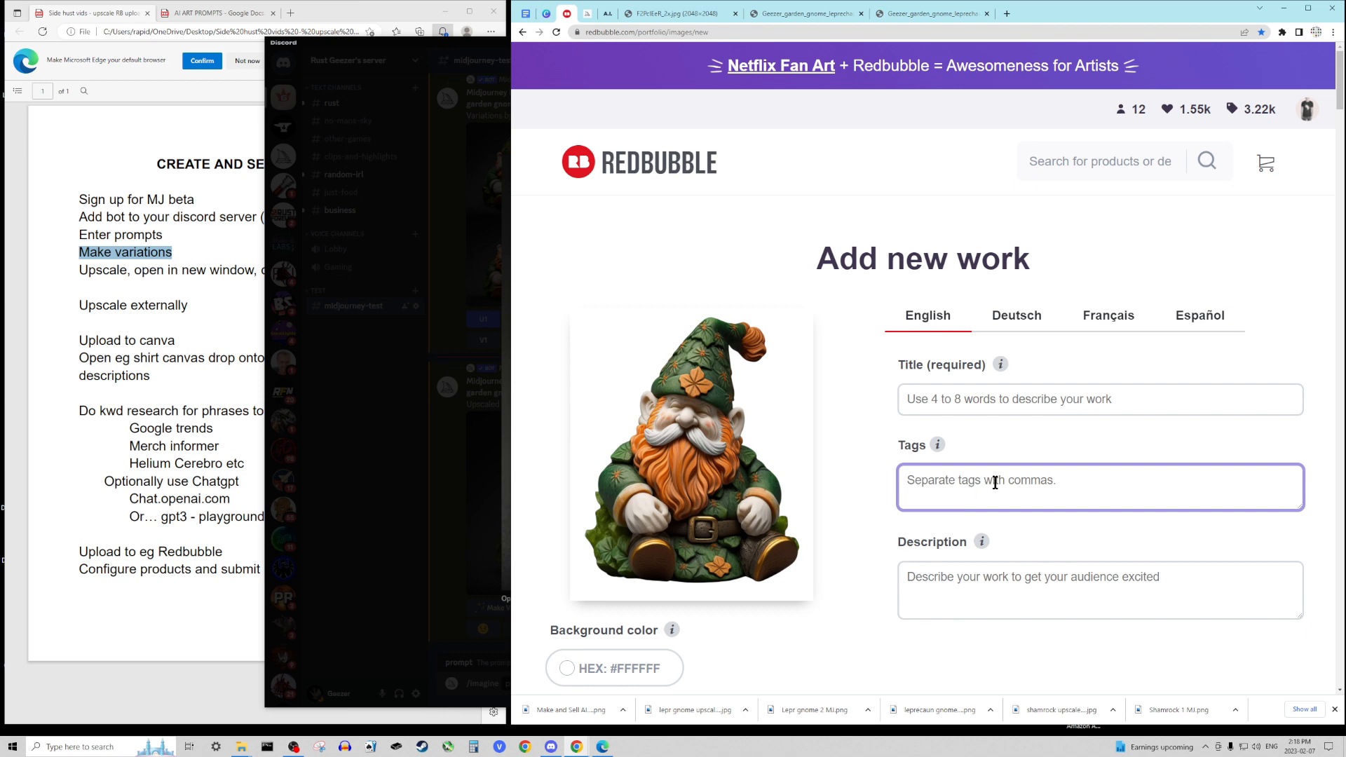
Open Standard Print Clothing for editing and set the Essential T-Shirt's colour to dark brown
scroll(828, 290, "down", 6)
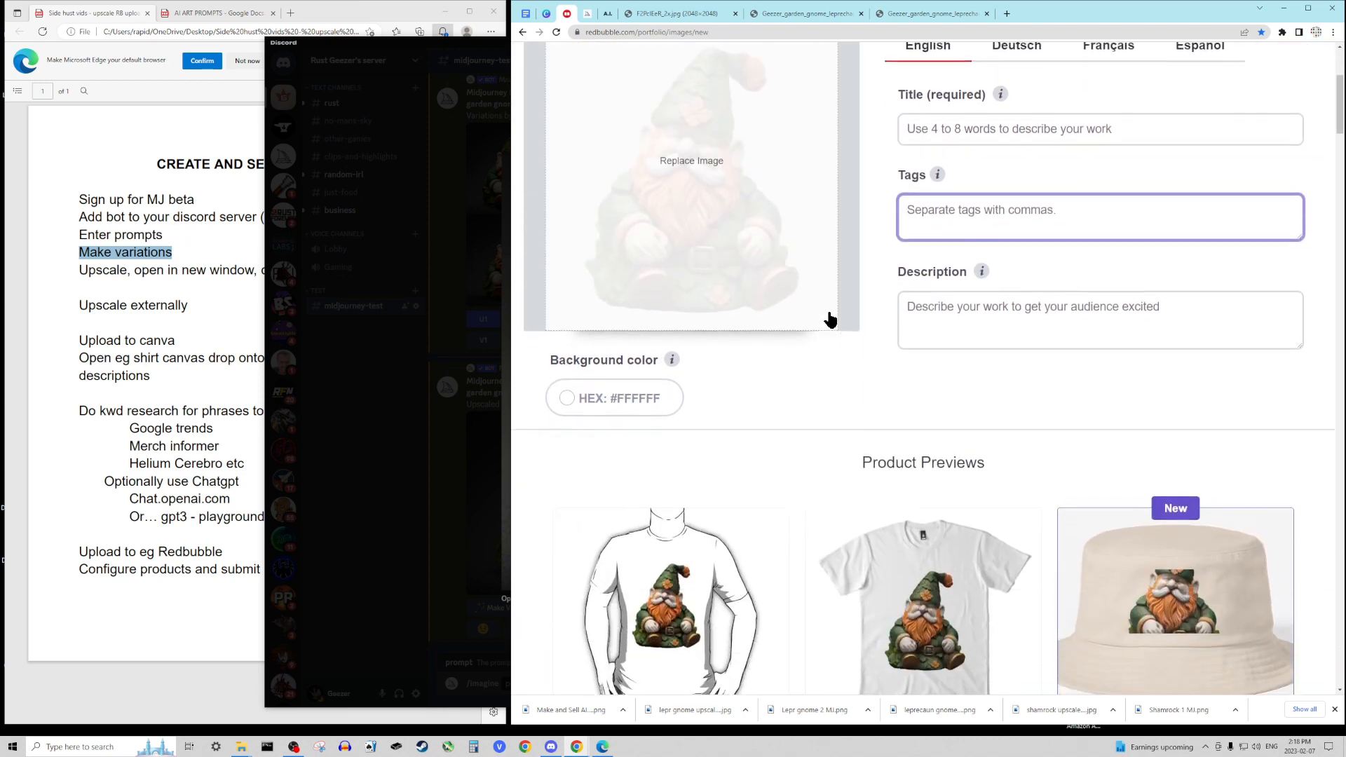
scroll(829, 313, "down", 2)
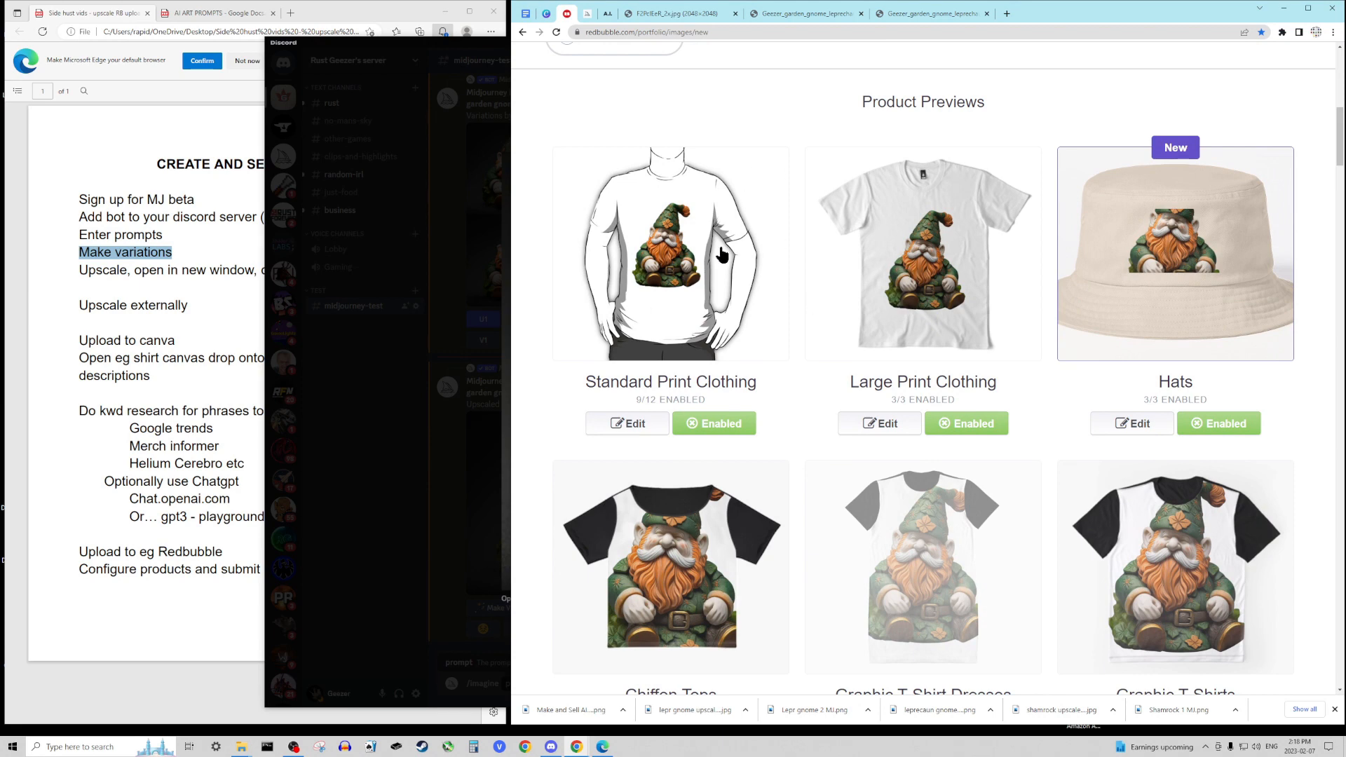
left_click(666, 426)
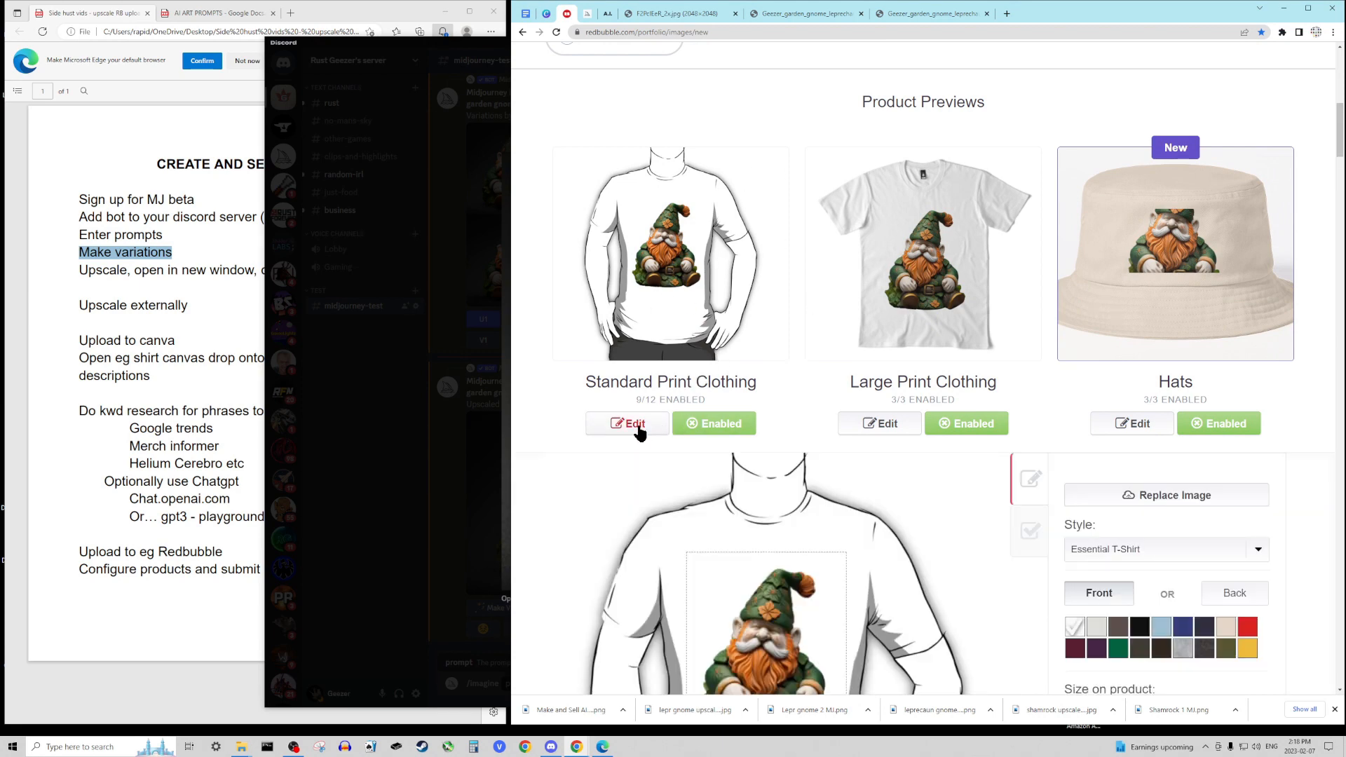
scroll(995, 452, "down", 2)
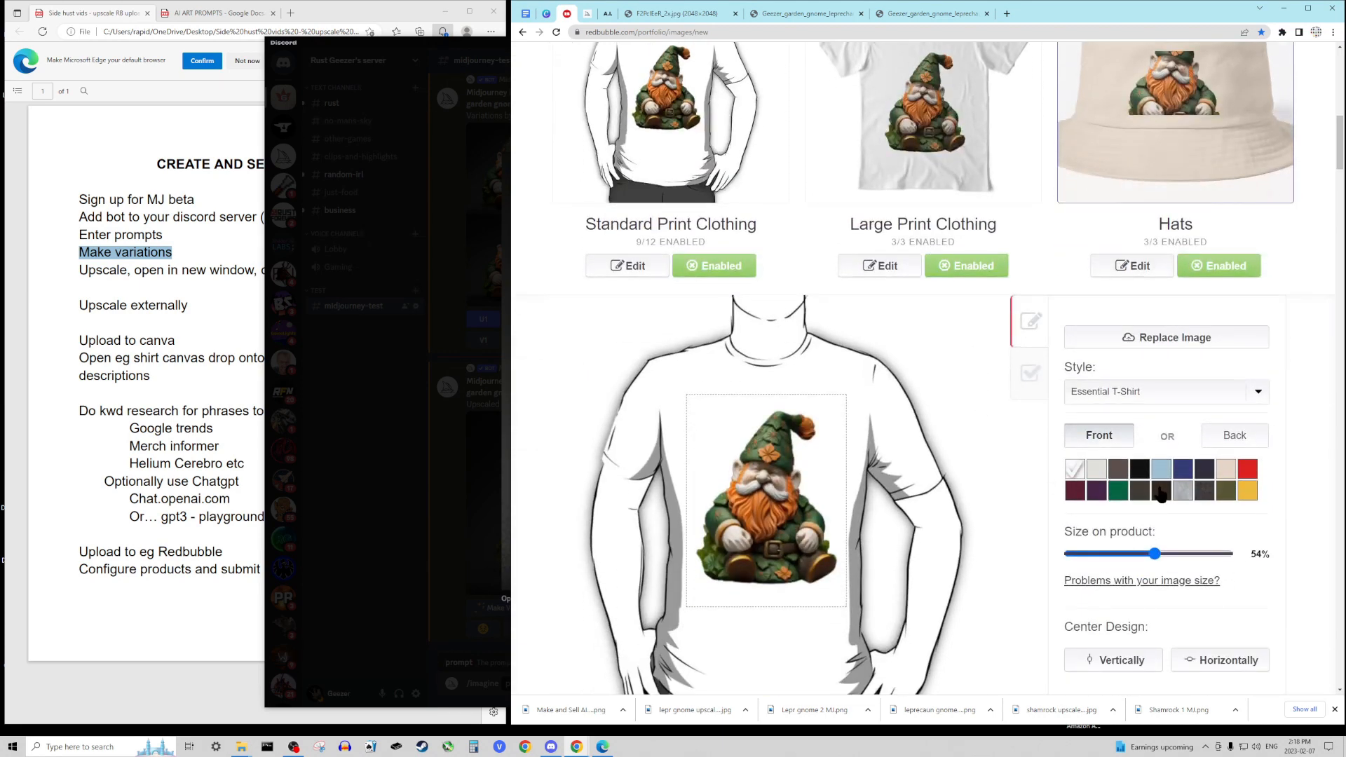
left_click(1160, 492)
scroll(1122, 495, "down", 2)
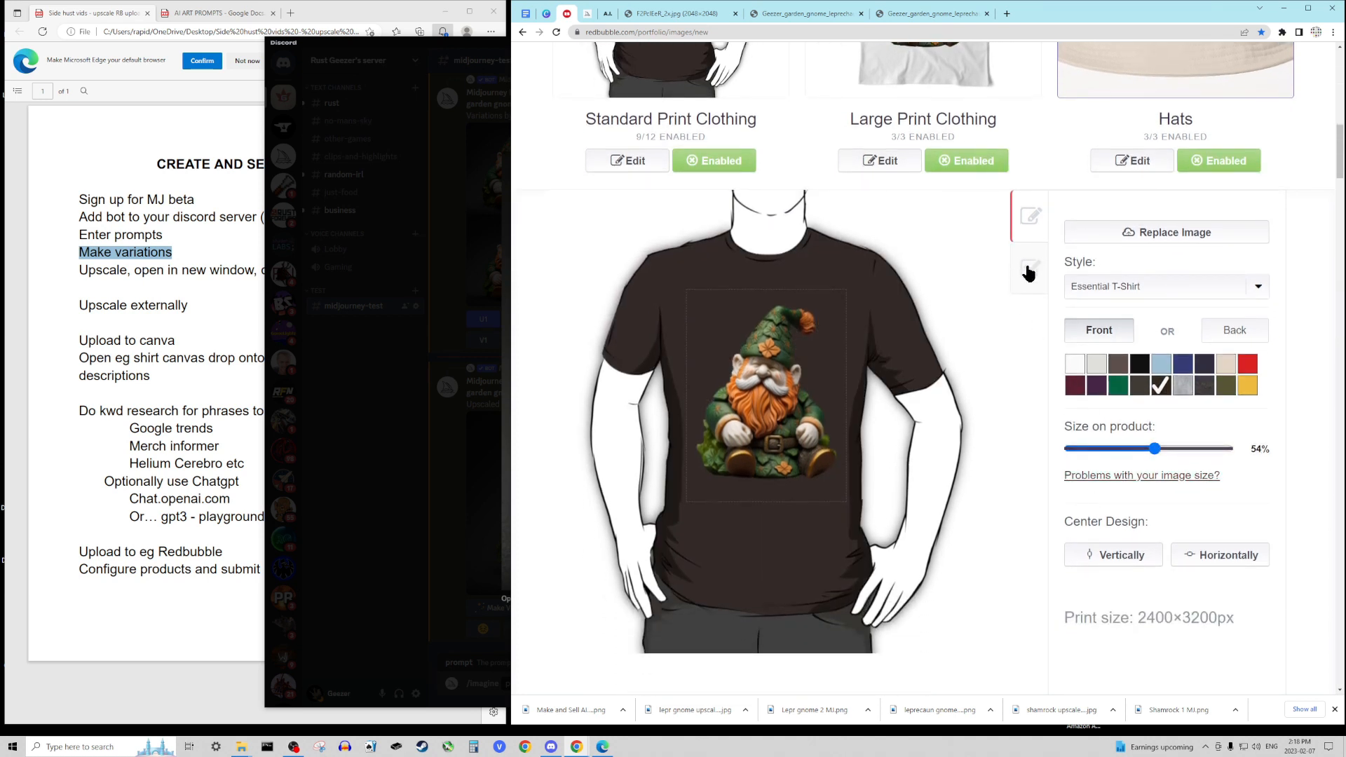
Enable Kids Clothes, Kids Pullover Hoodie and Toddler Pullover Hoodie in the Standard Print Clothing availability
left_click(1030, 268)
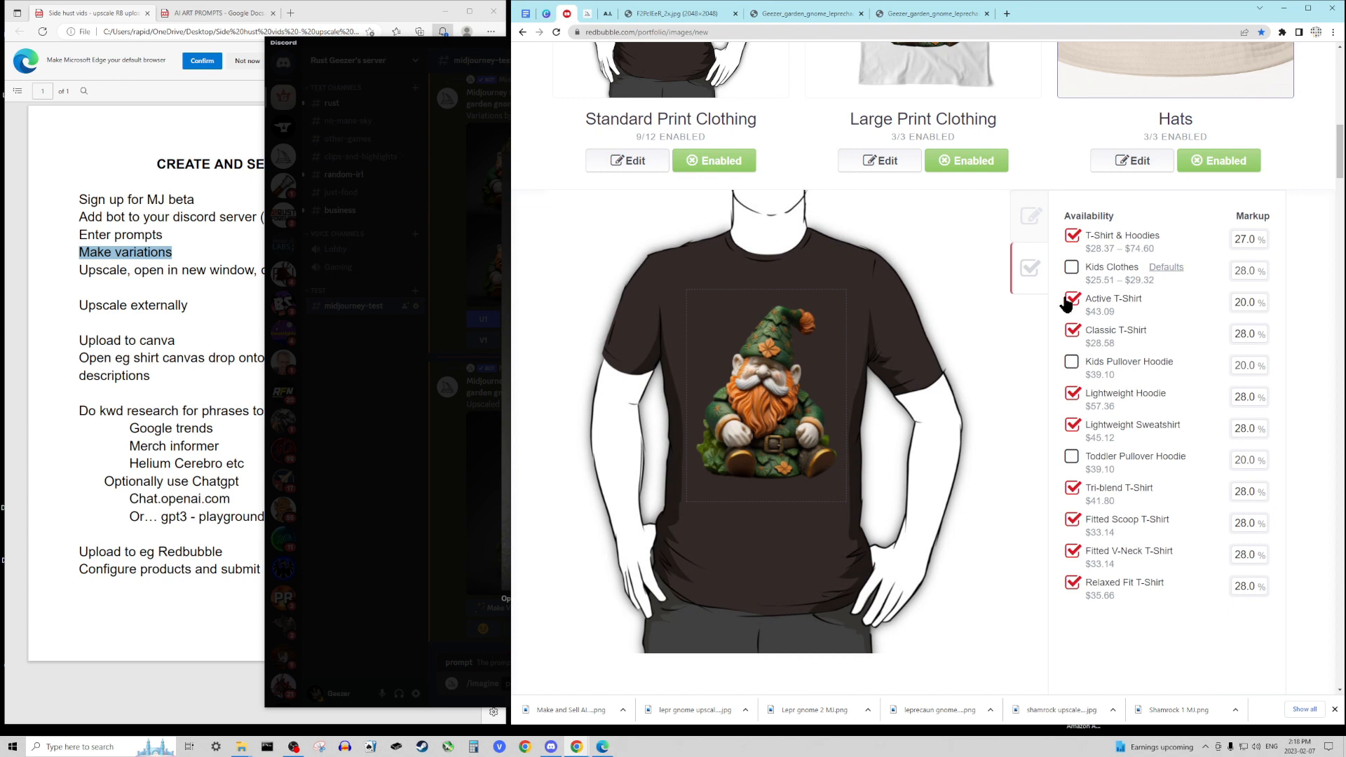
left_click(1070, 268)
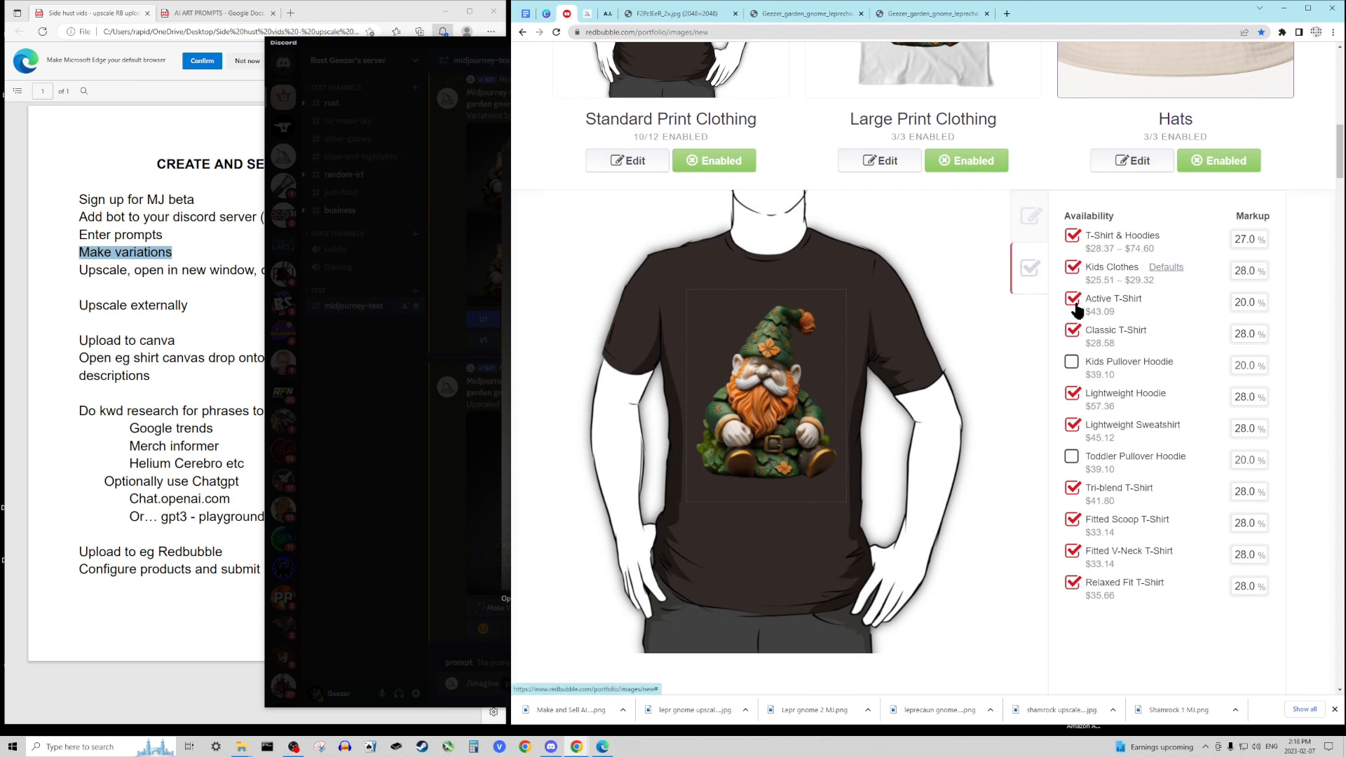
left_click(1070, 363)
left_click(1071, 457)
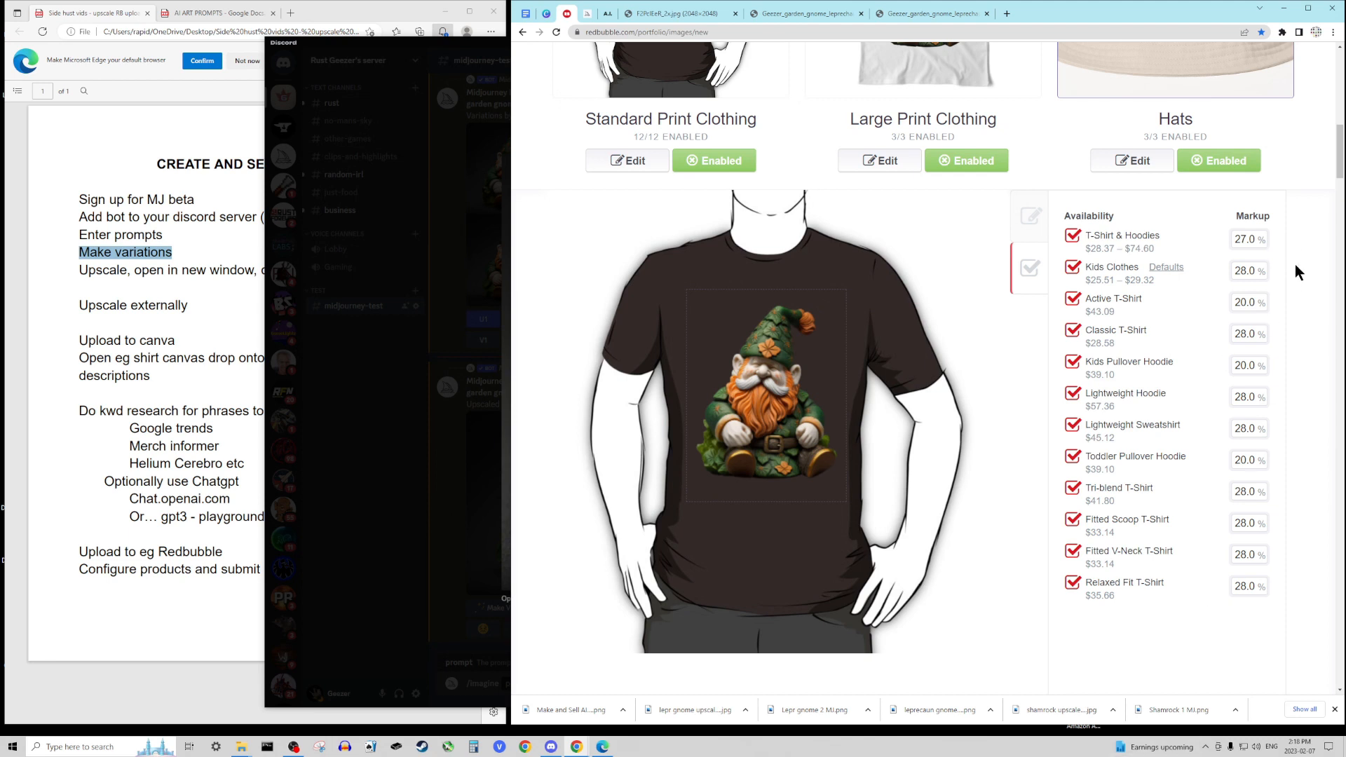
Choose the Tank Top style for Standard Print Clothing, colour it green and apply the changes
left_click(1030, 215)
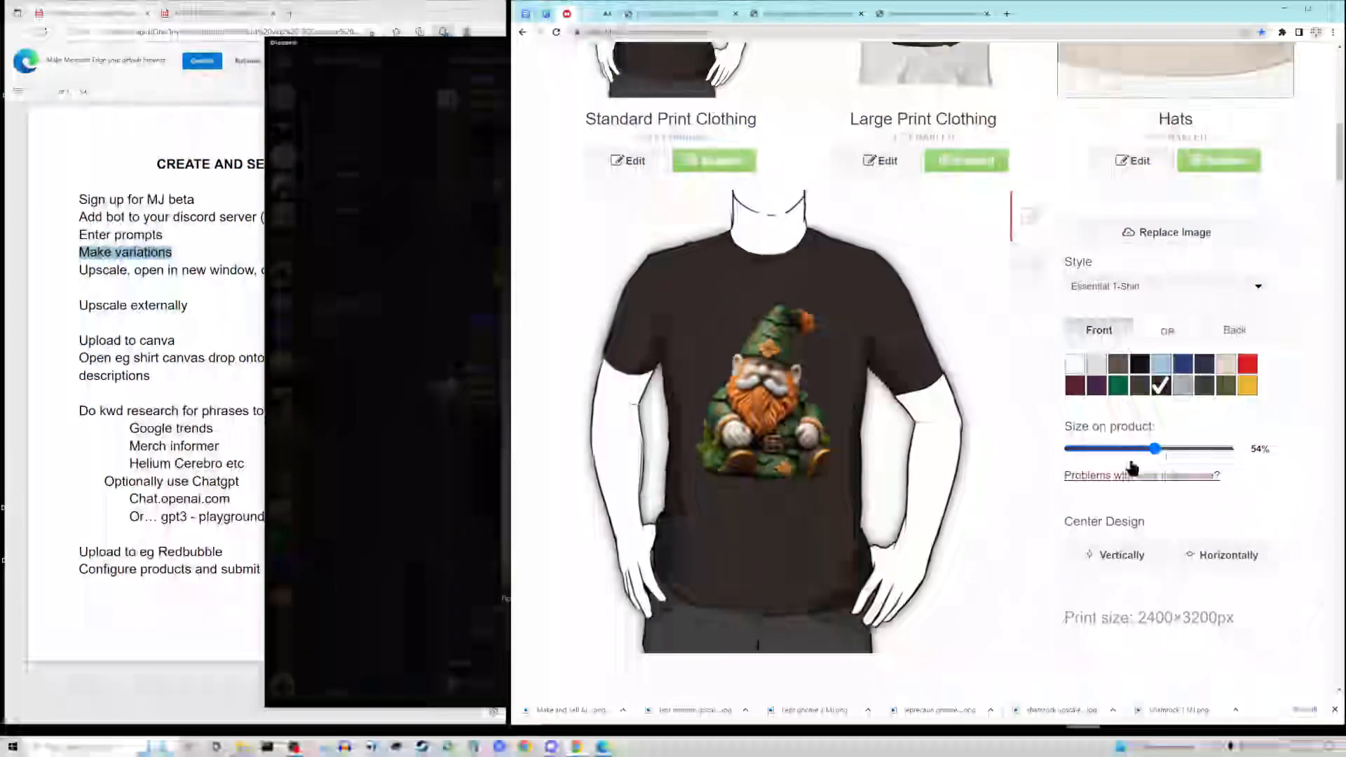
scroll(1236, 438, "down", 1)
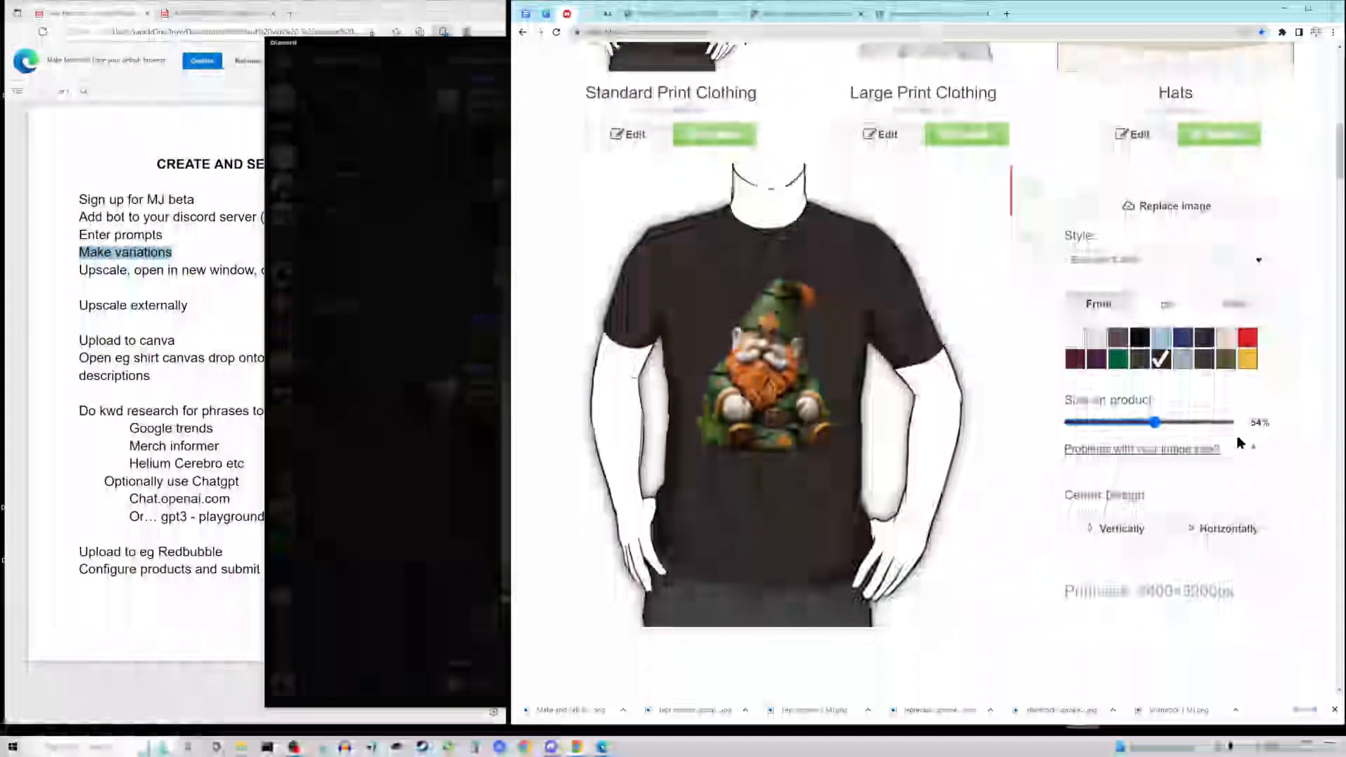
left_click(1246, 234)
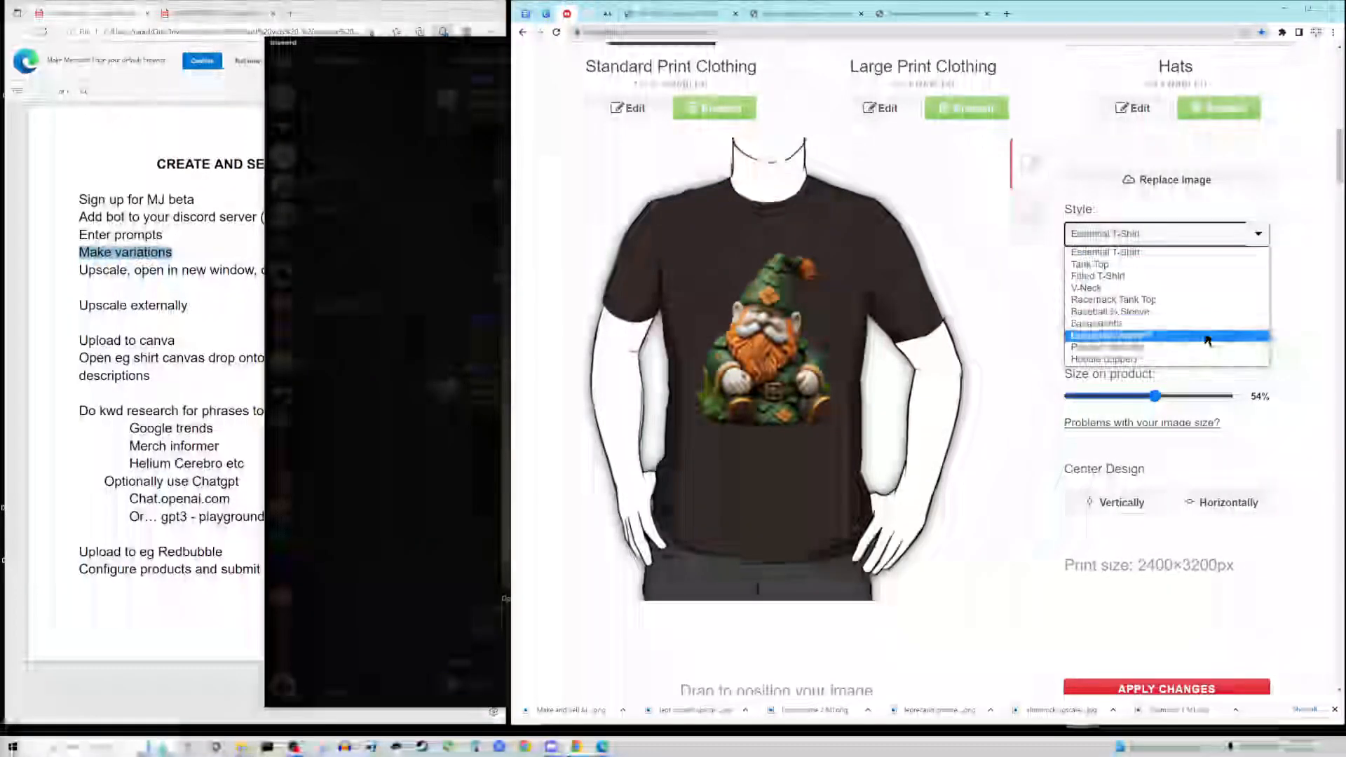
left_click(1205, 265)
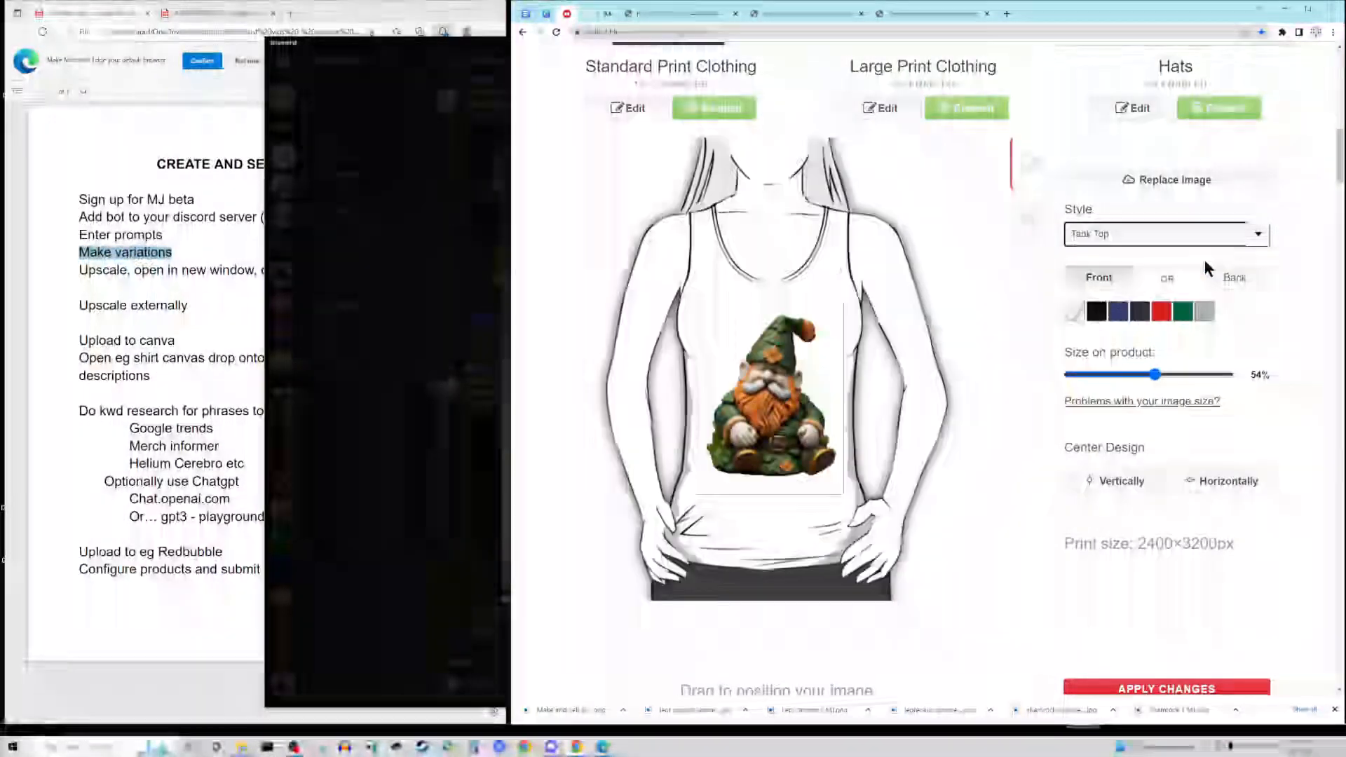
left_click(1186, 310)
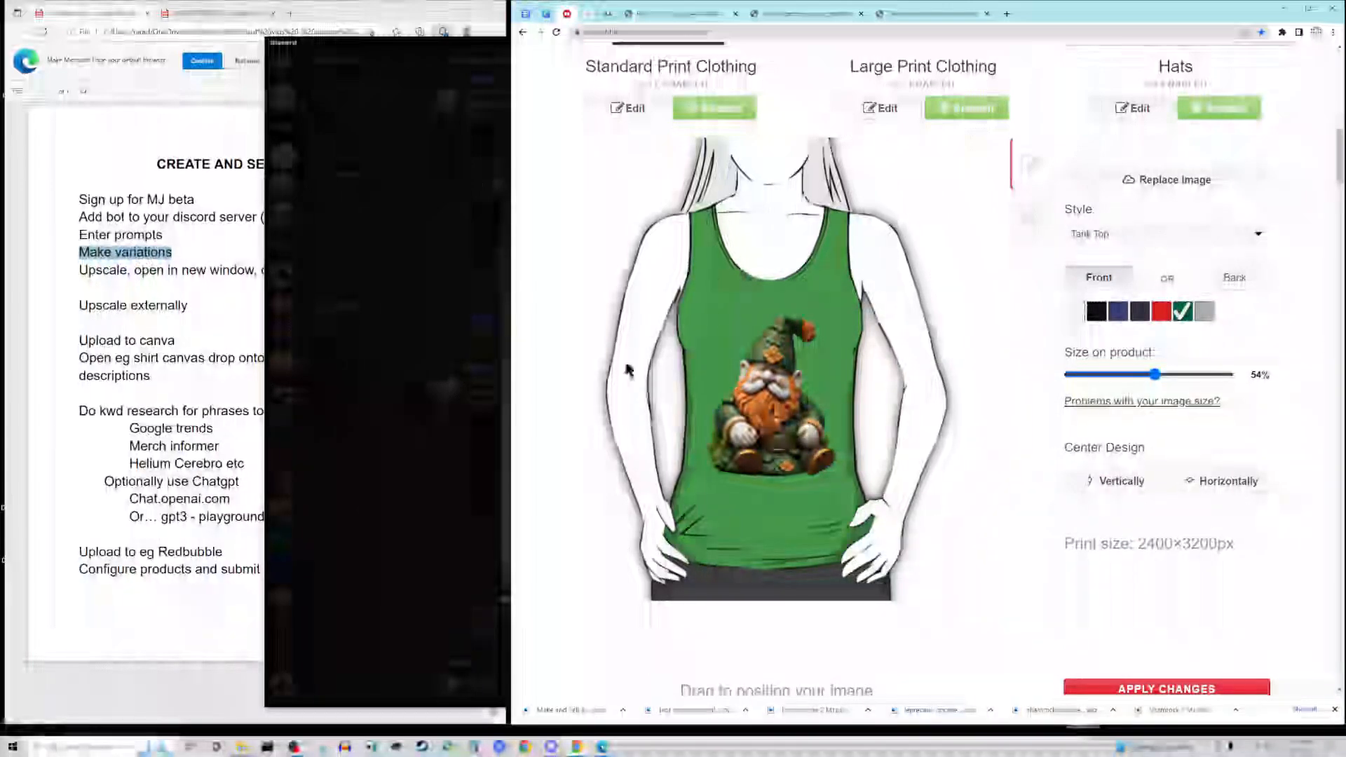
scroll(991, 532, "down", 3)
left_click(1172, 489)
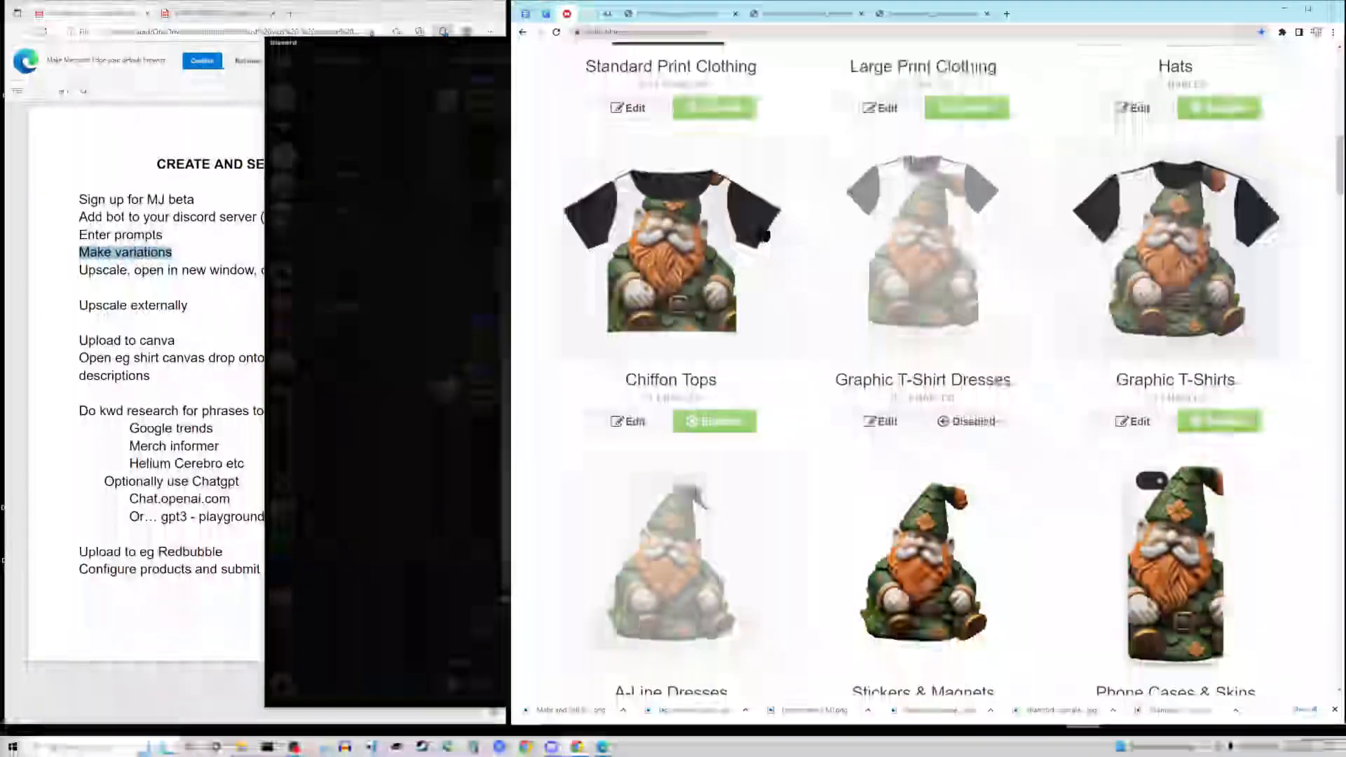
Look through the gnome design's product previews down to the advanced products and return to the work's title fields
scroll(829, 417, "down", 3)
scroll(976, 393, "up", 2)
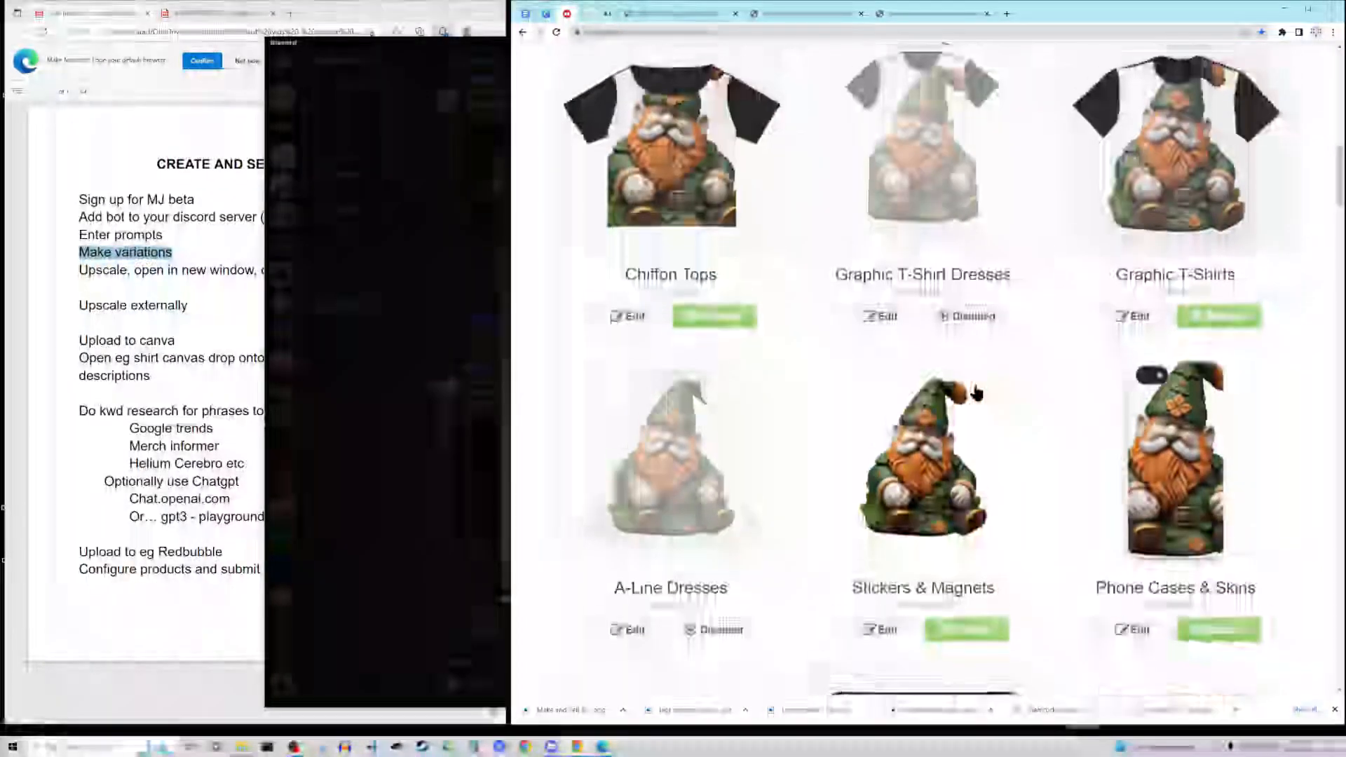
scroll(1255, 308, "down", 8)
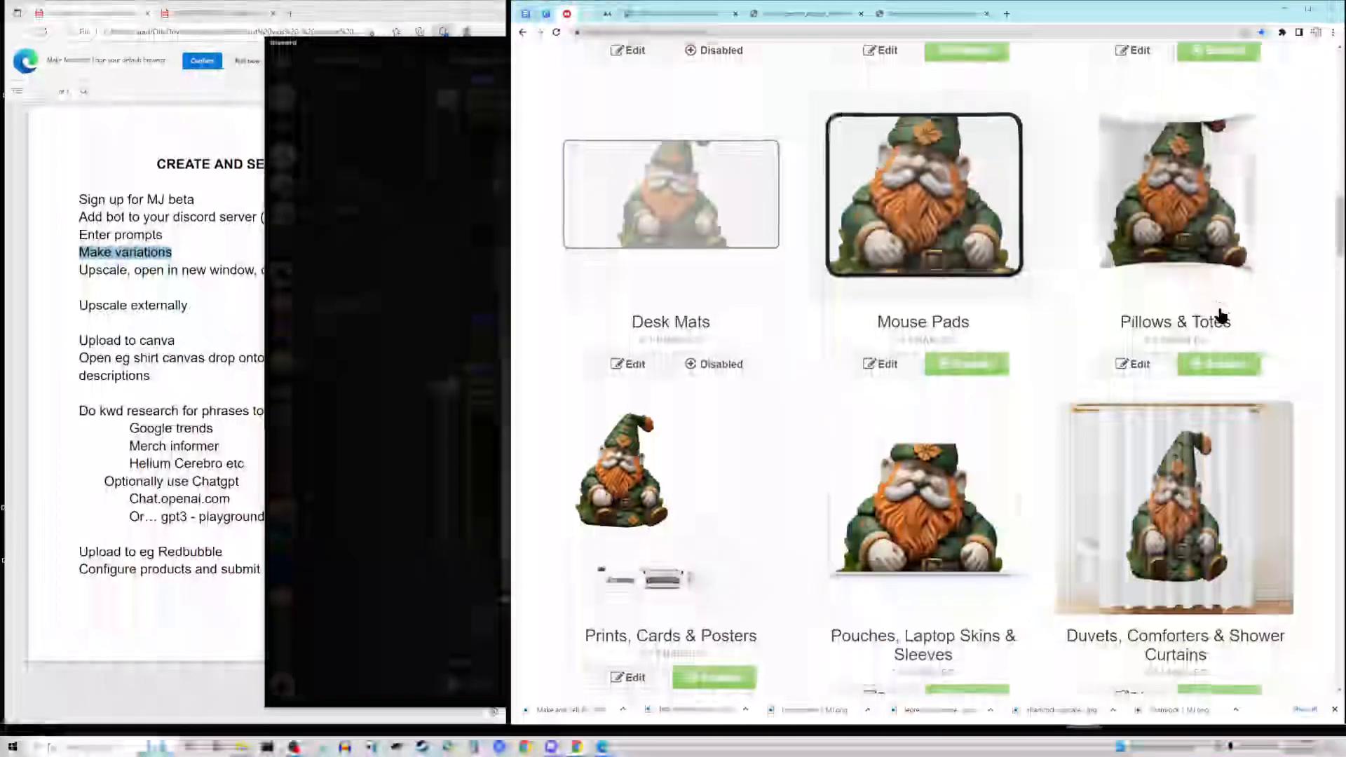
scroll(1220, 316, "down", 11)
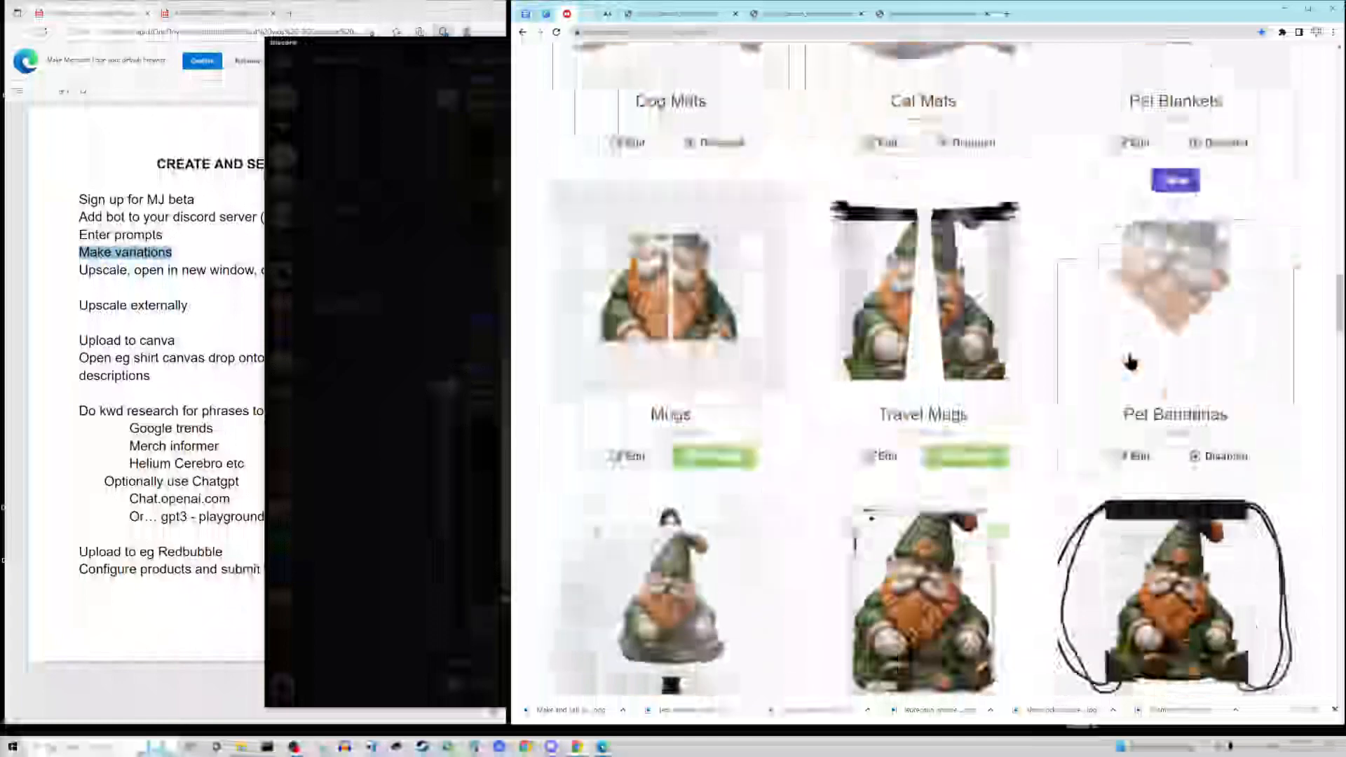
scroll(1129, 357, "down", 12)
scroll(1133, 345, "down", 15)
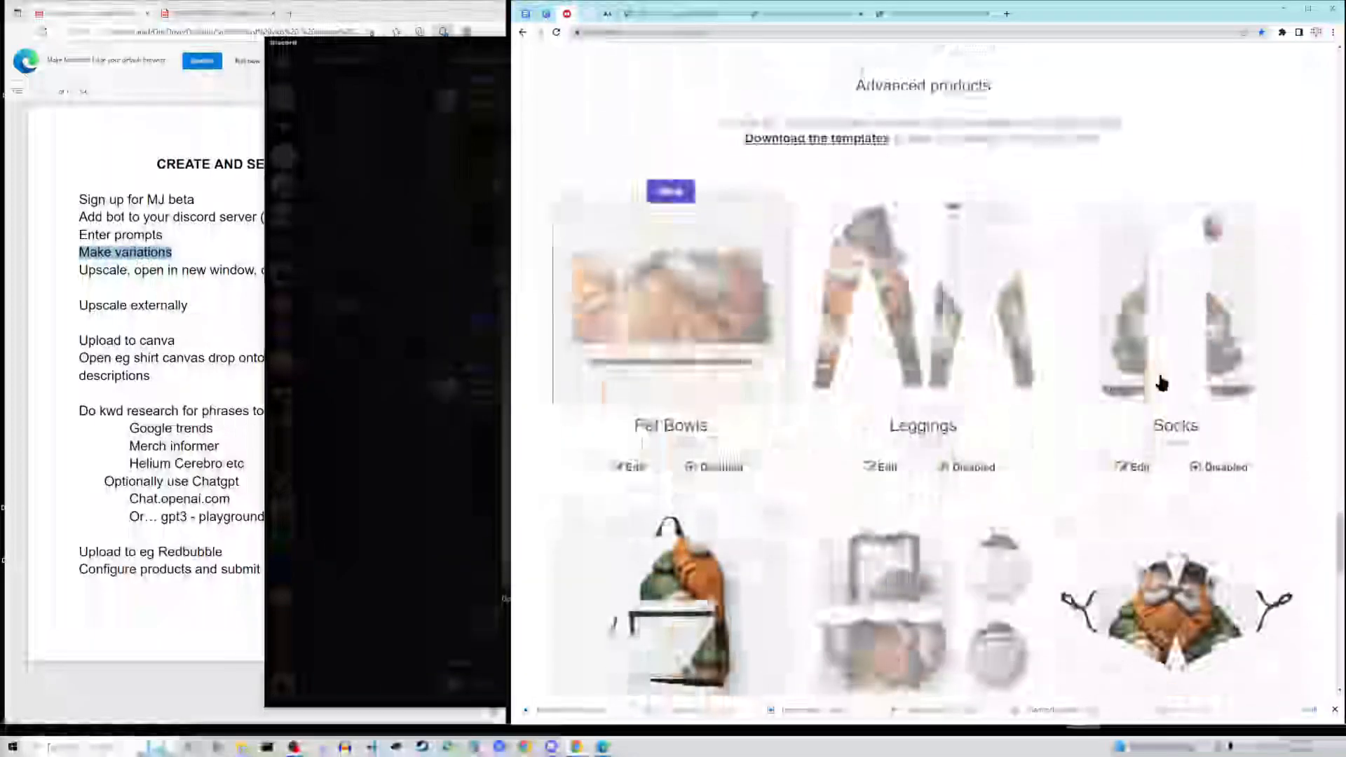
scroll(871, 384, "up", 15)
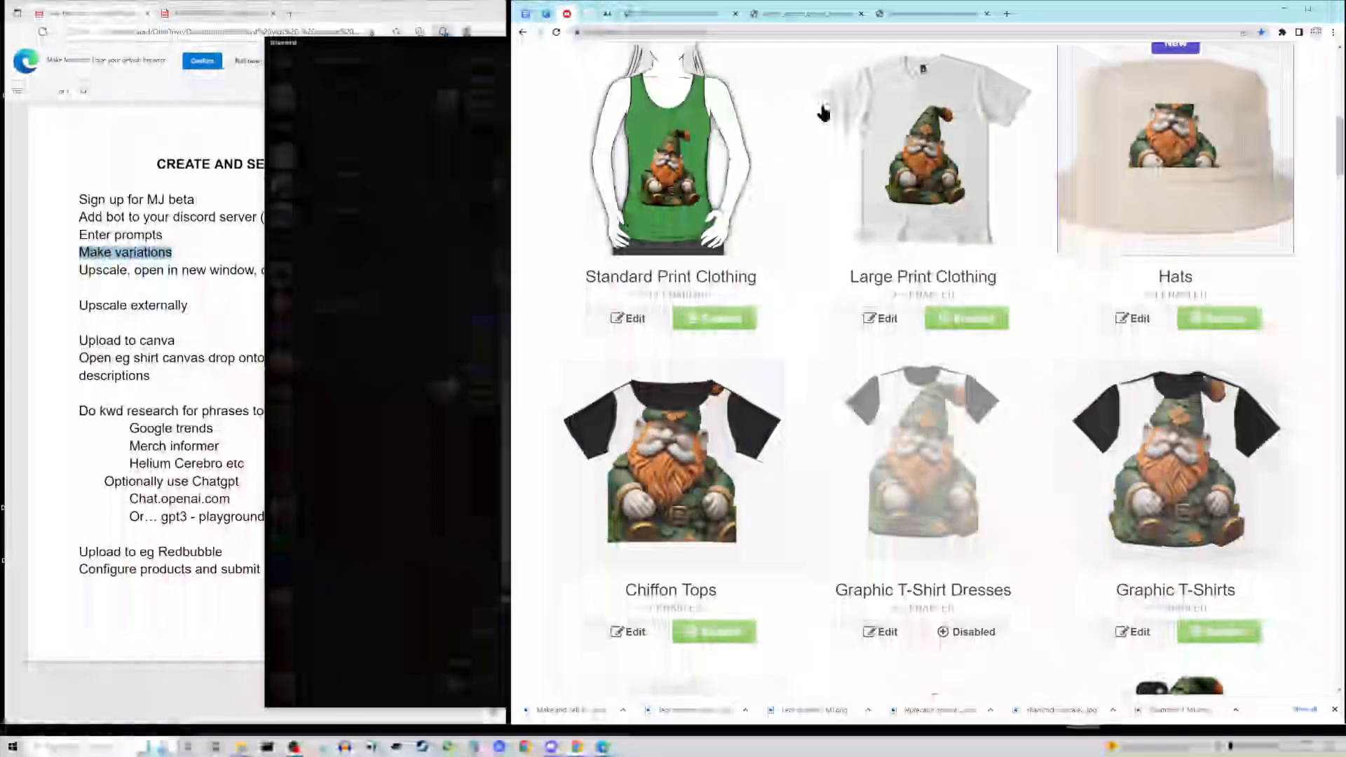
scroll(834, 119, "up", 9)
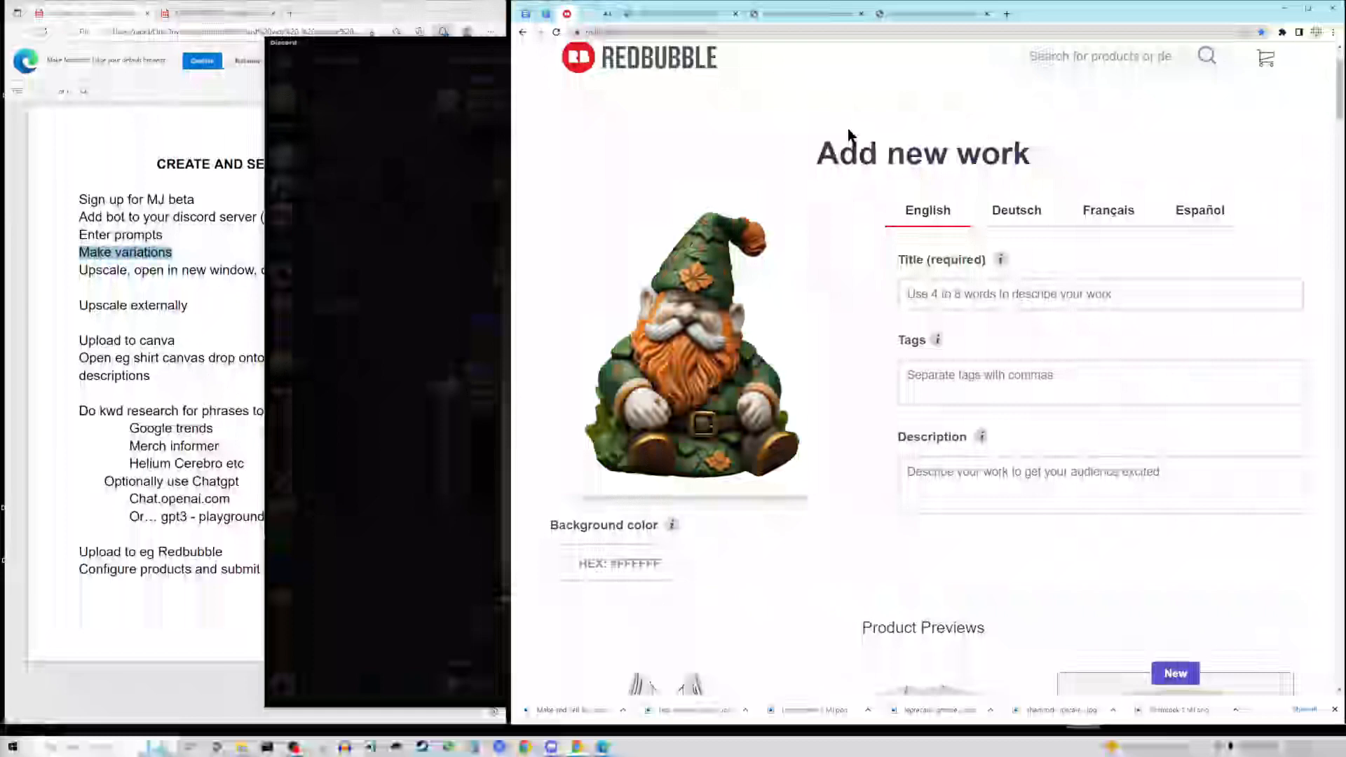